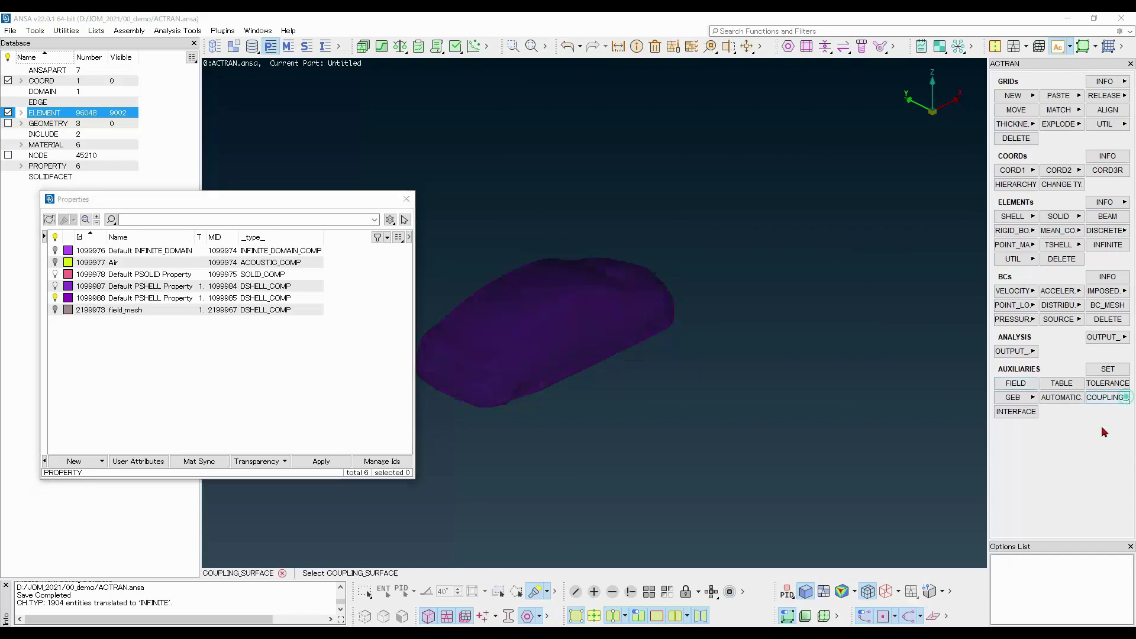
Create a coupling surface on the displayed car body shells and assign the Coupling_Surface domain to it
left_click(627, 341)
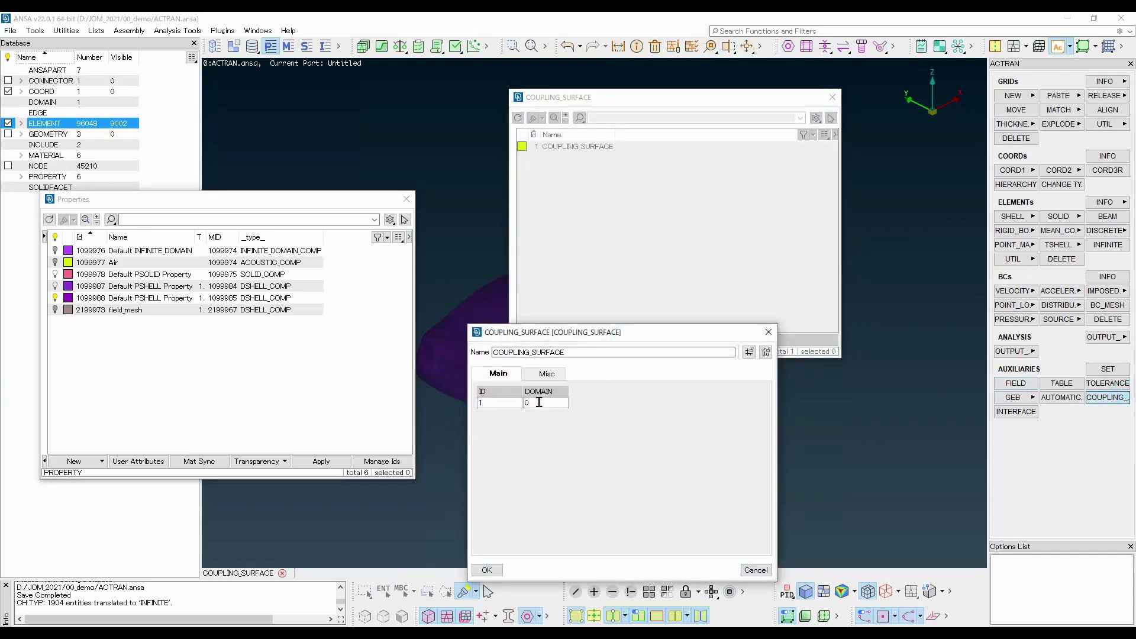
double_click(539, 402)
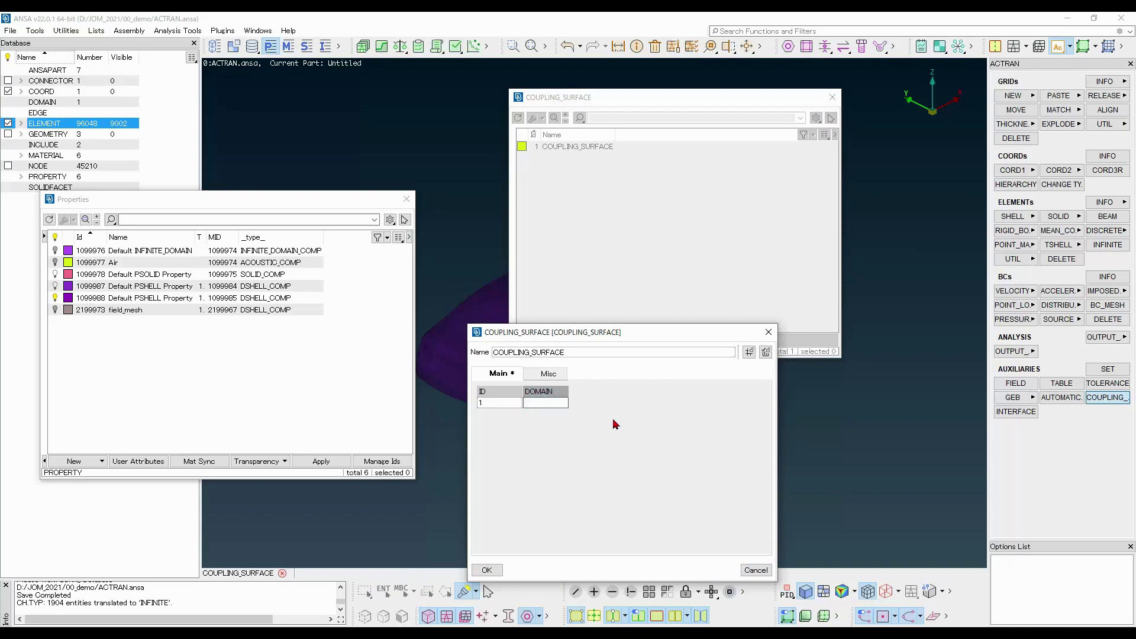
key("Return")
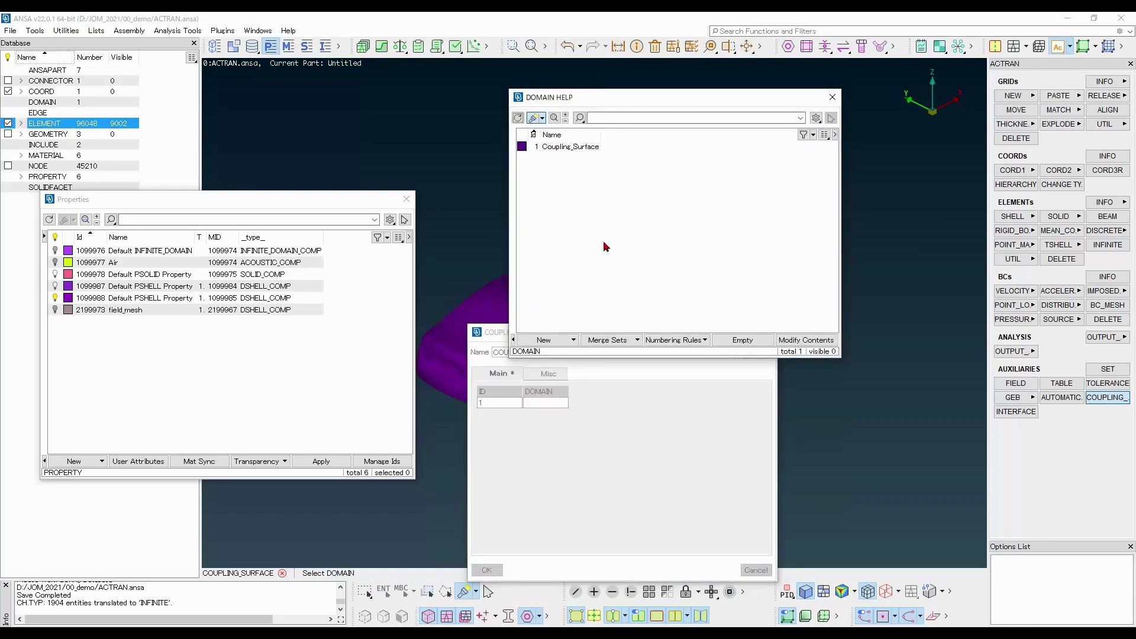
double_click(583, 148)
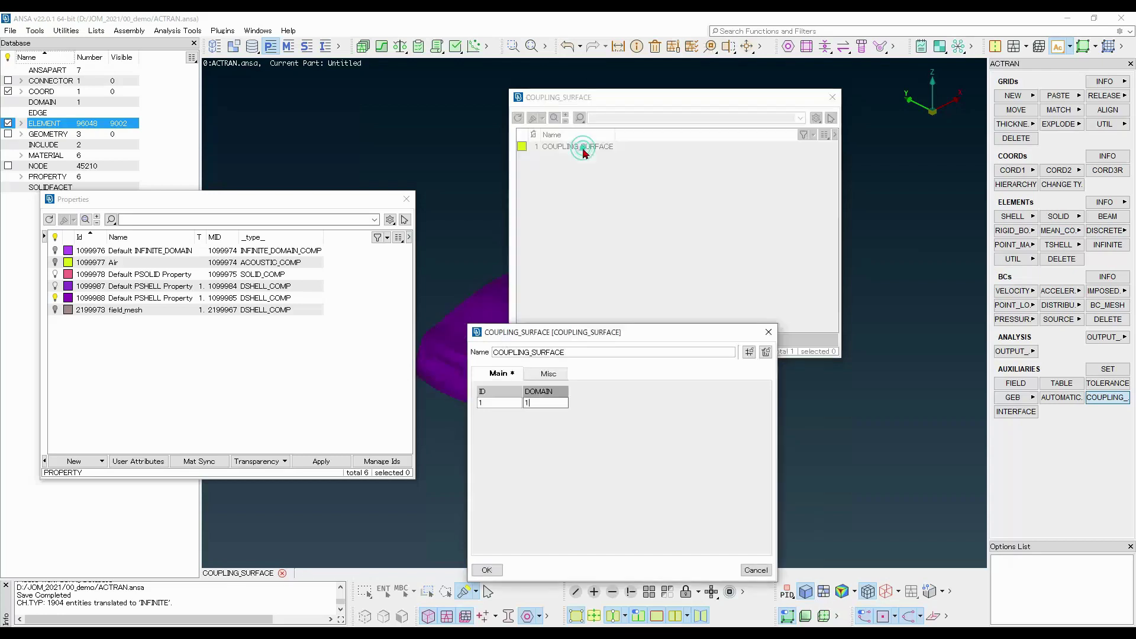
left_click(486, 570)
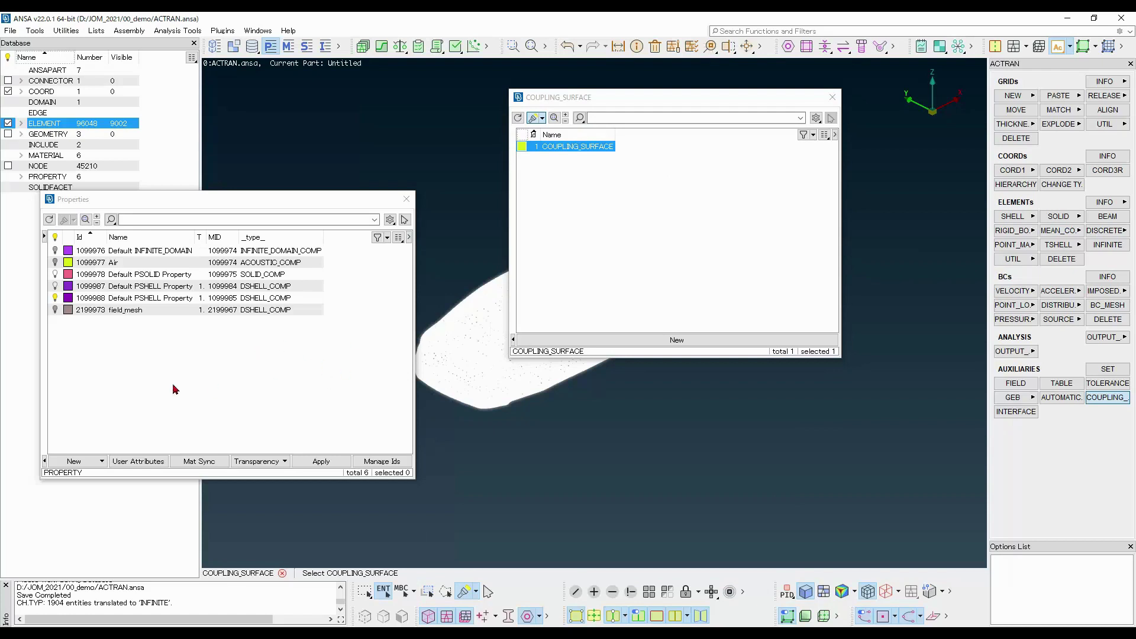
Show only the field_mesh property, close the coupling surface list and view the mesh from the side
left_click(142, 314)
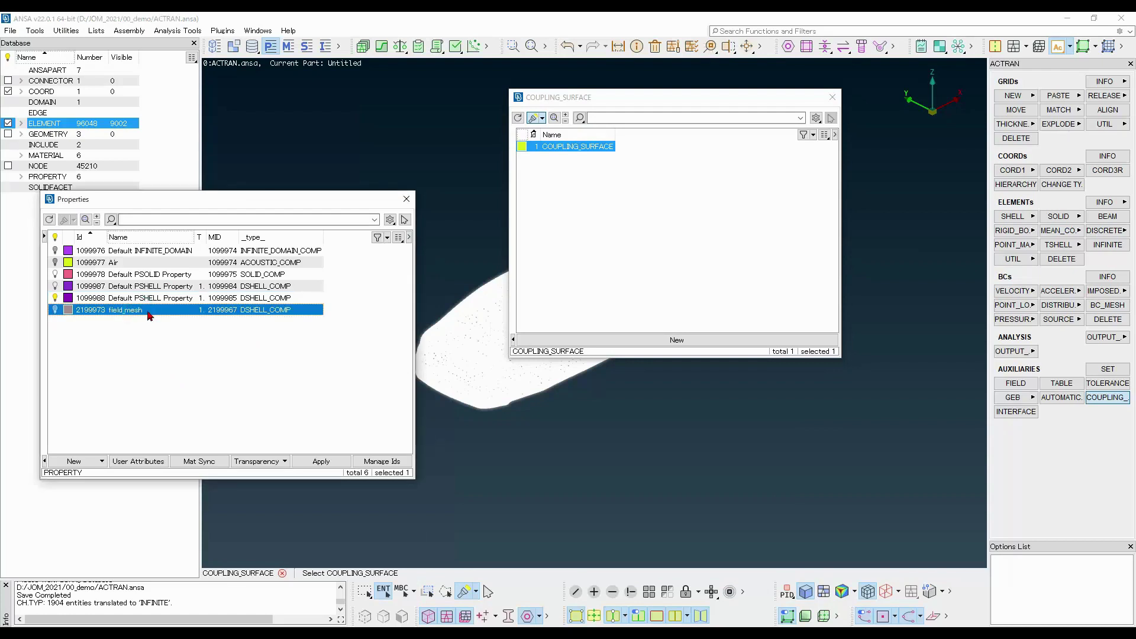
right_click(149, 316)
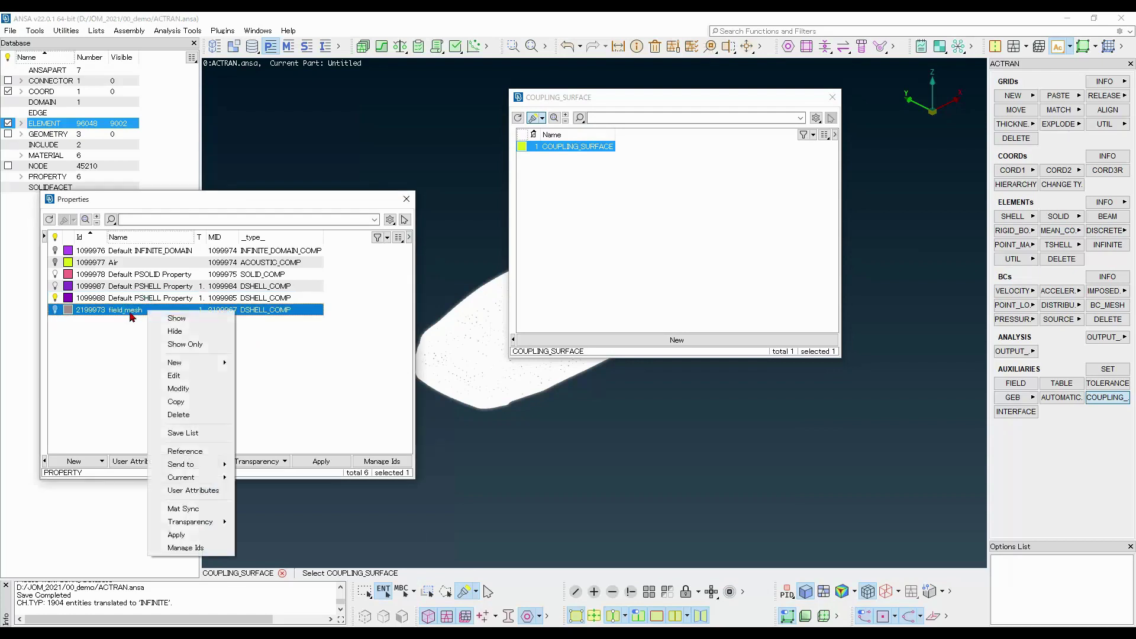
left_click(178, 348)
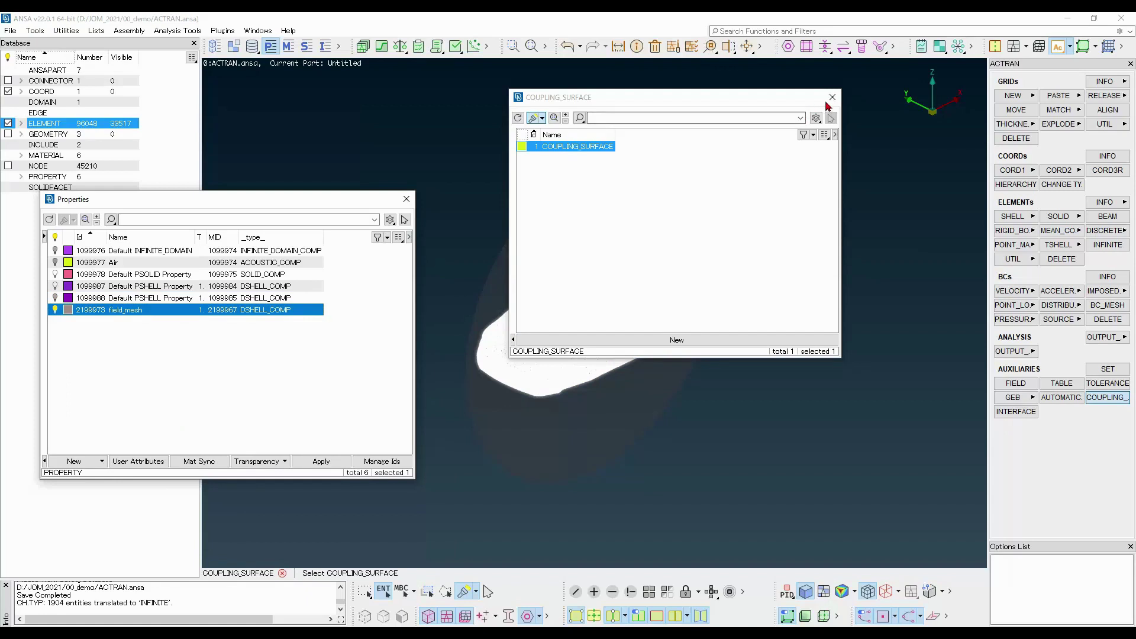
left_click(832, 98)
left_click_drag(650, 463, 590, 440, "ctrl")
key("F7")
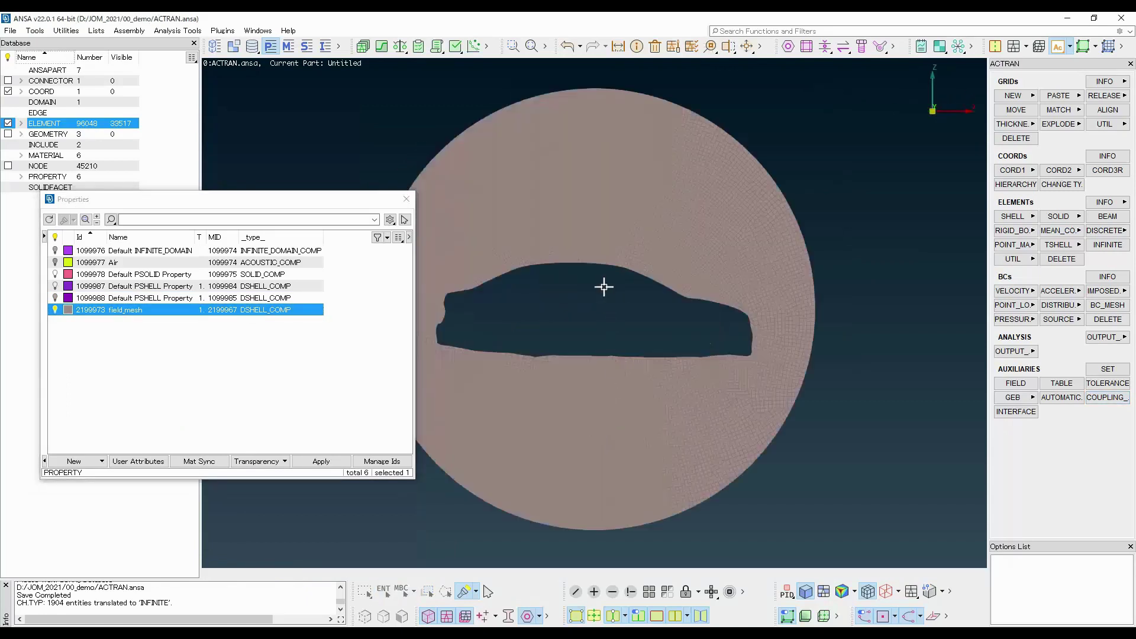
middle_click_drag(604, 287, 726, 282, "ctrl")
mouse_move(751, 363)
left_mouse_down("ctrl")
mouse_move(812, 356)
mouse_move(729, 350)
left_mouse_up("ctrl")
key("F7")
left_click(282, 403)
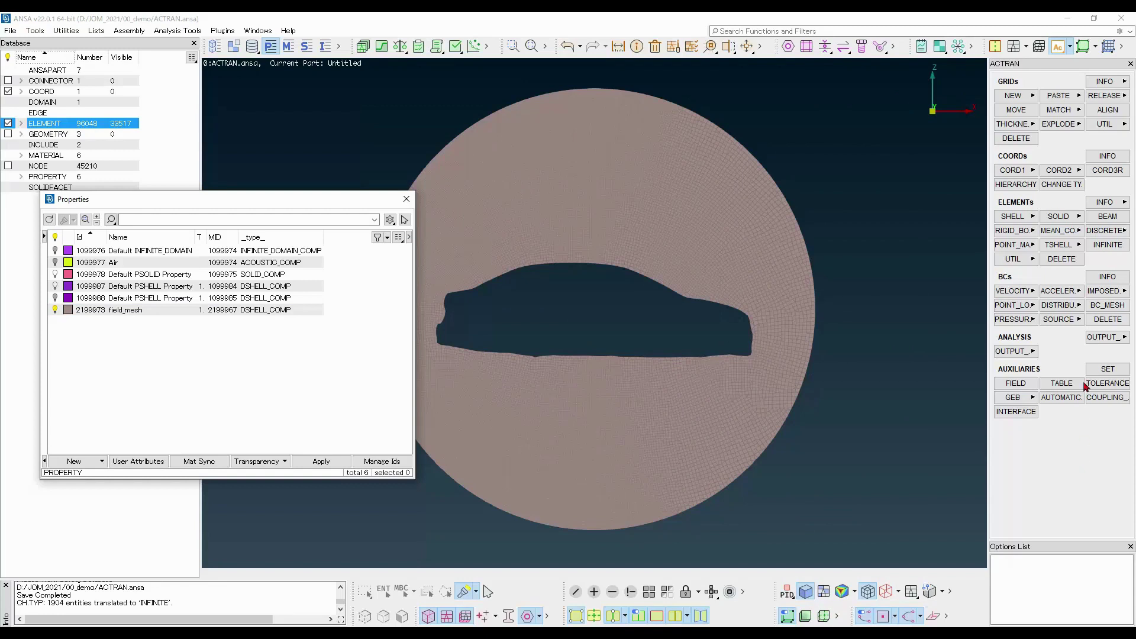
Start a new domain set and add all visible field_mesh shells to it
left_click(1106, 368)
left_click(729, 219)
left_click(725, 239)
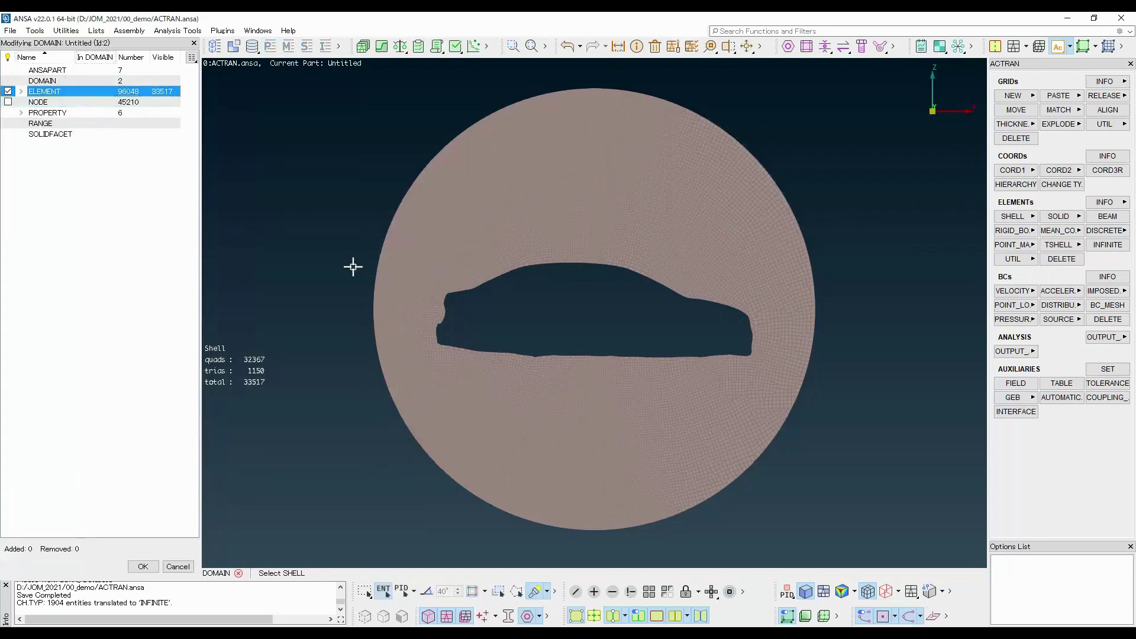
scroll(415, 285, "down", 5)
left_click_drag(393, 178, 647, 380)
middle_click(602, 266)
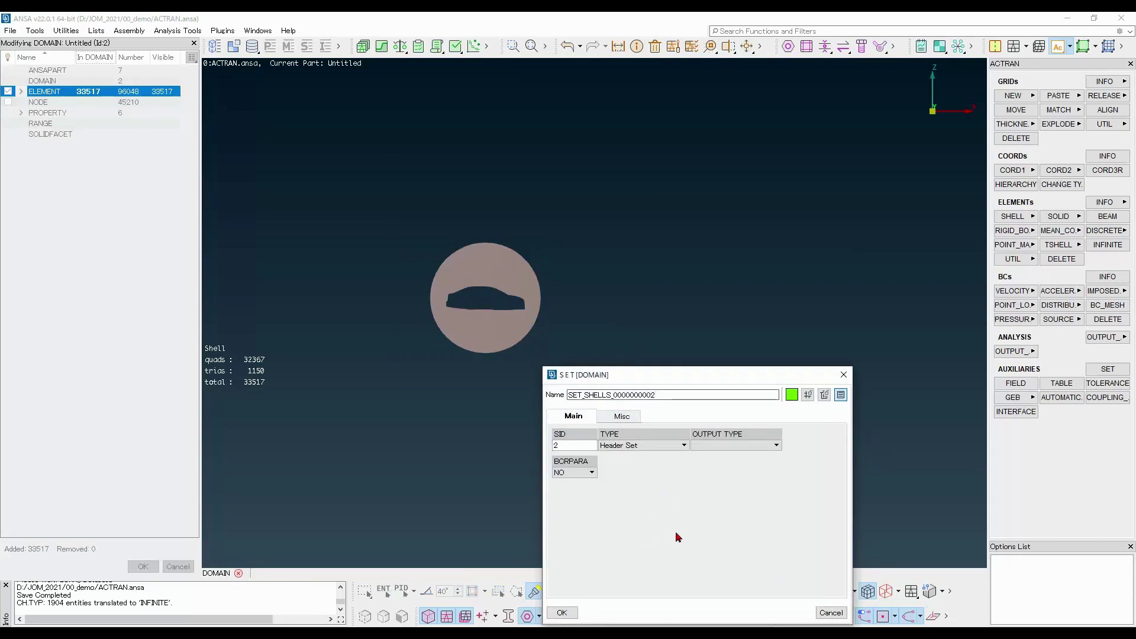
Name the new domain set Visu_Map, save it, and close the domain and property lists
double_click(689, 393)
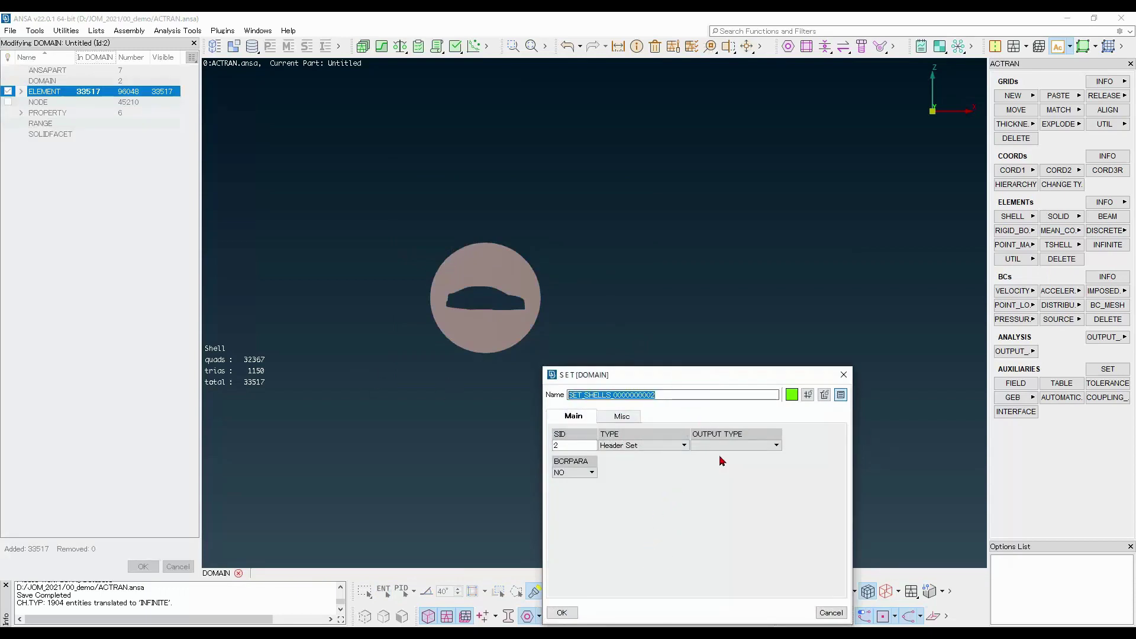
type("V")
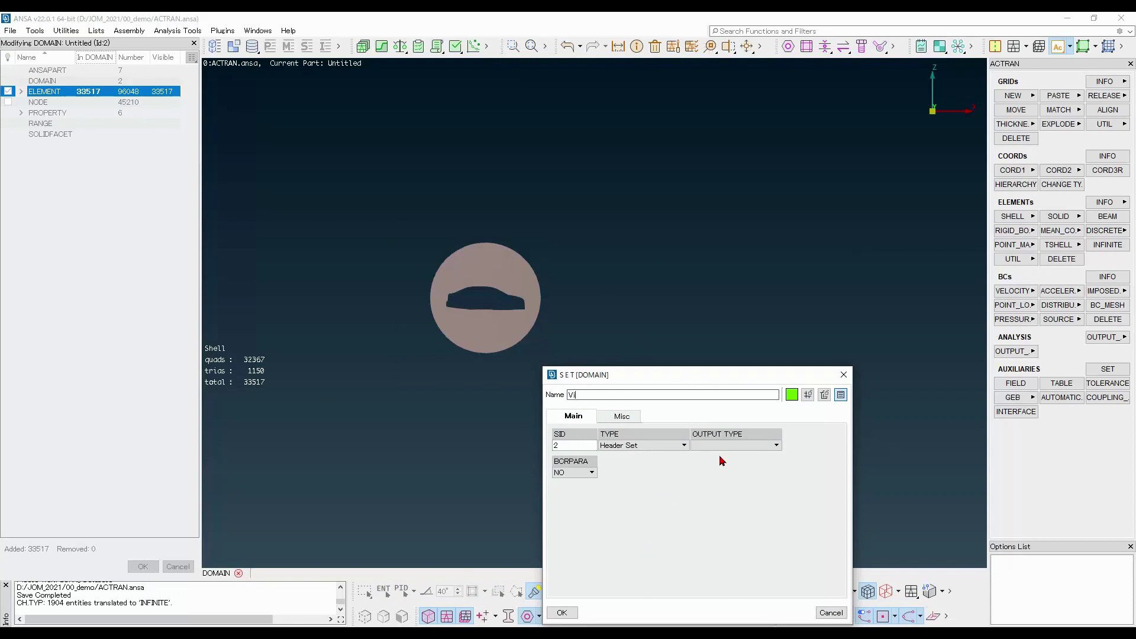
type("isu_Map")
left_click(562, 613)
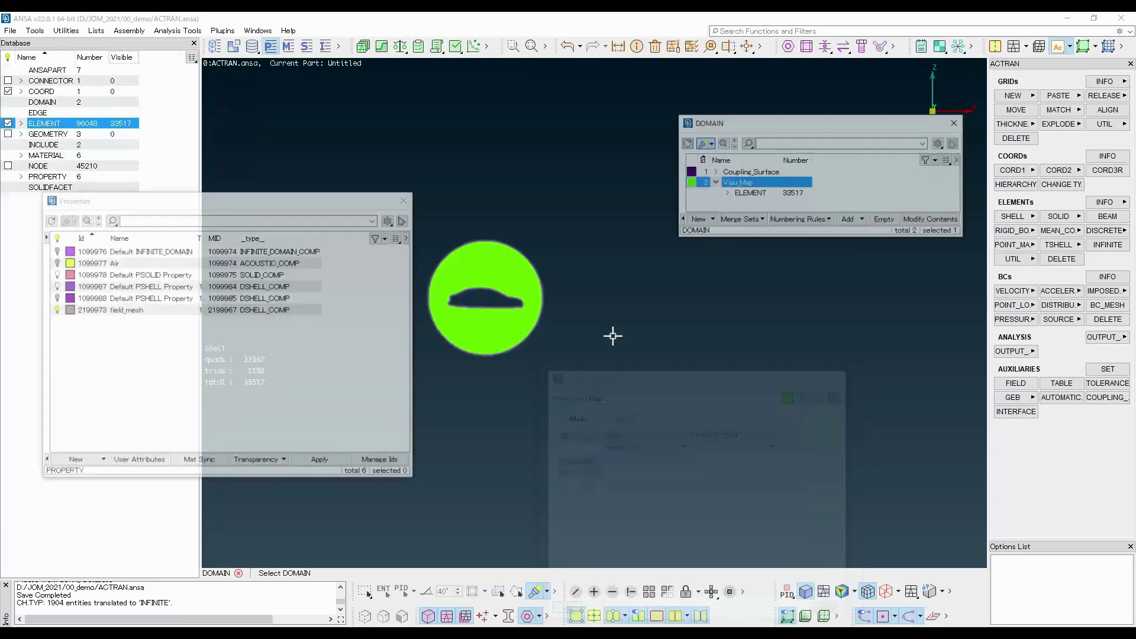
left_click(956, 122)
left_click(406, 199)
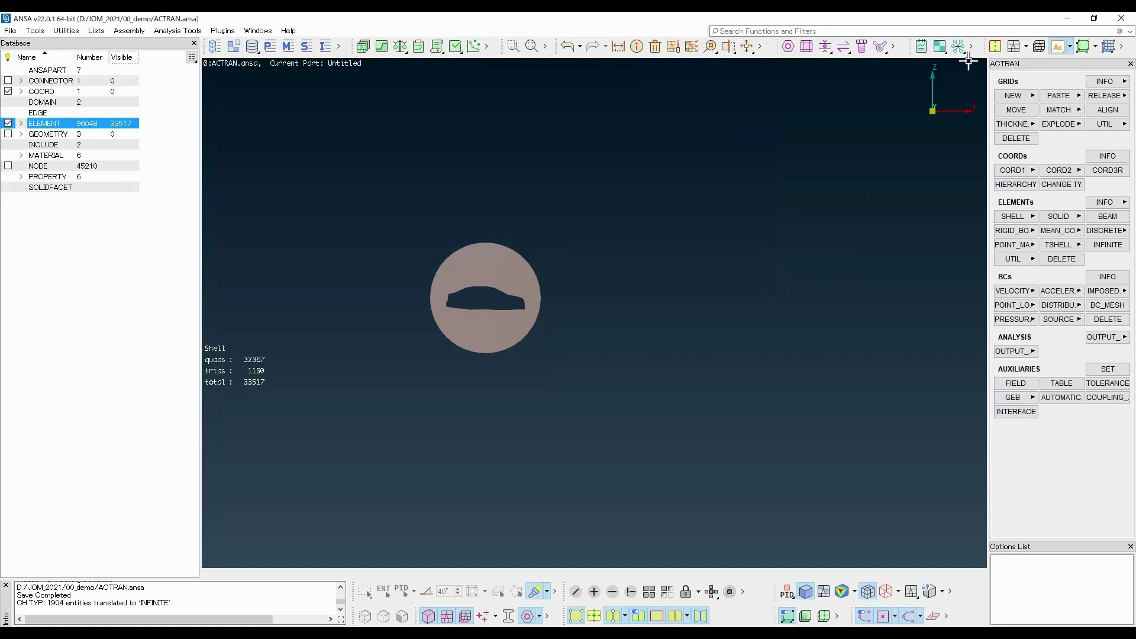
Create a loadcase with the Loadcase Setup Assistant, enlarge its window and keep Direct Frequency Response as the analysis
left_click(168, 31)
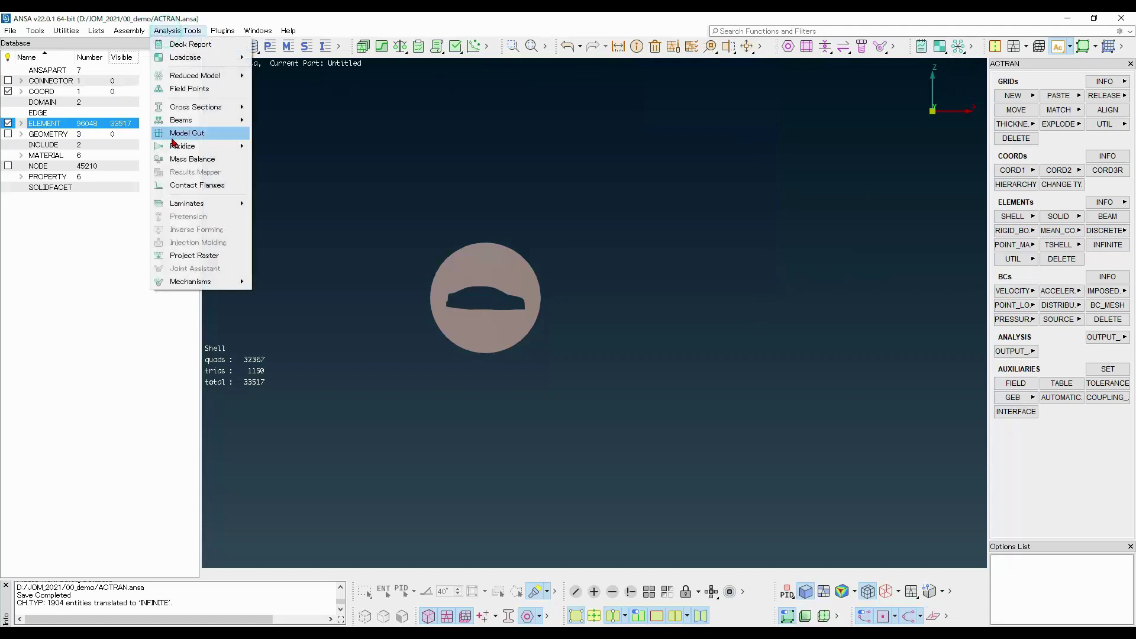
left_click(168, 34)
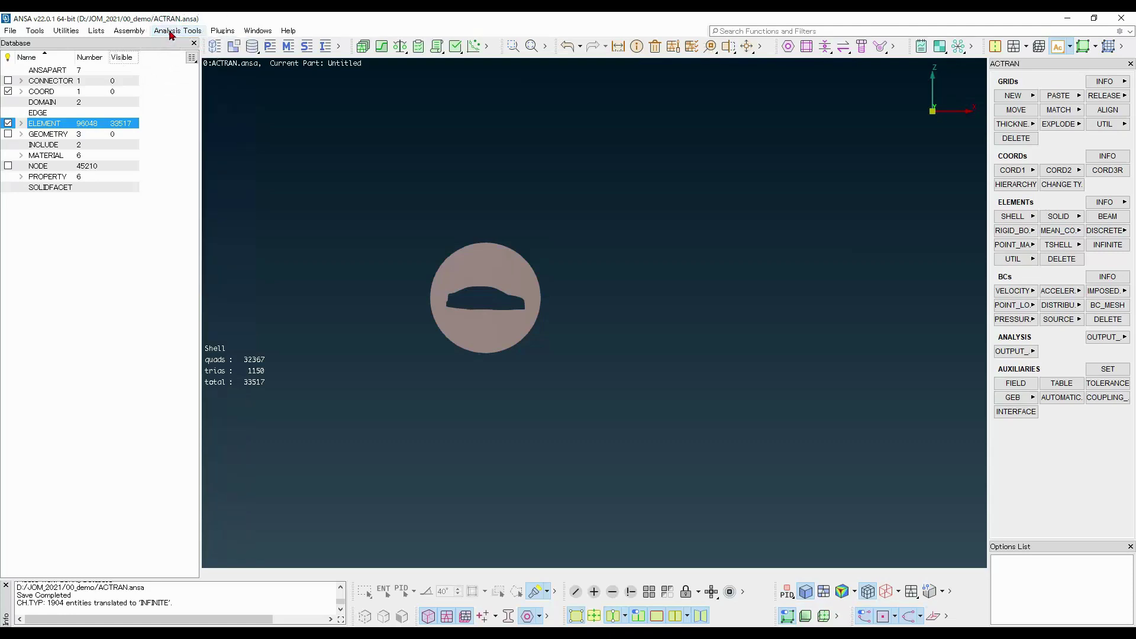
left_click(168, 31)
mouse_move(207, 59)
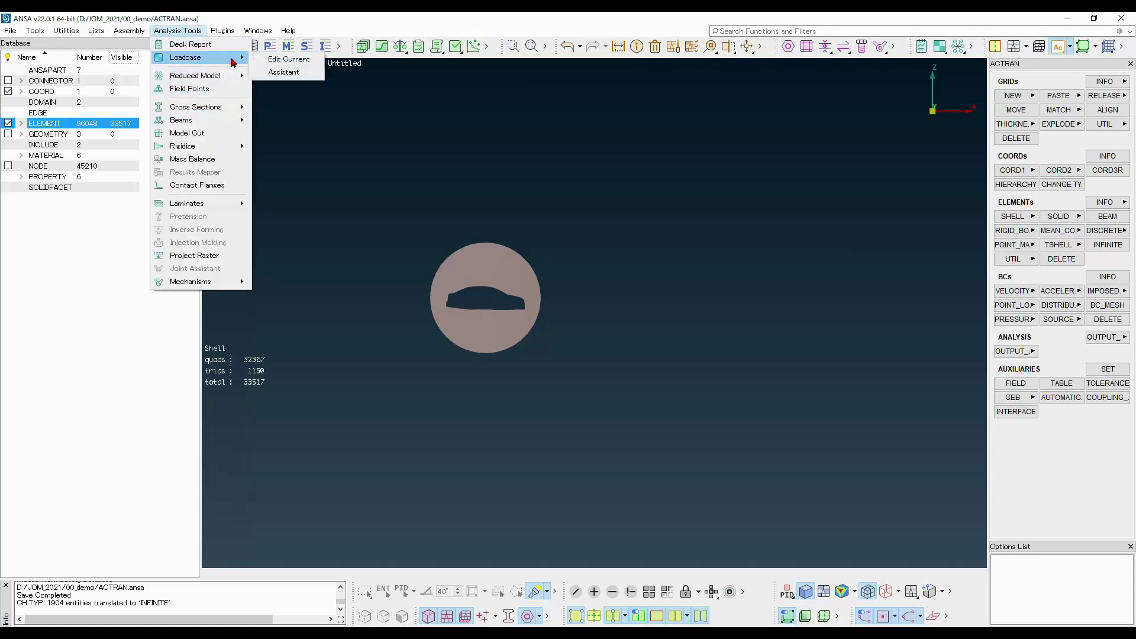
left_click(299, 72)
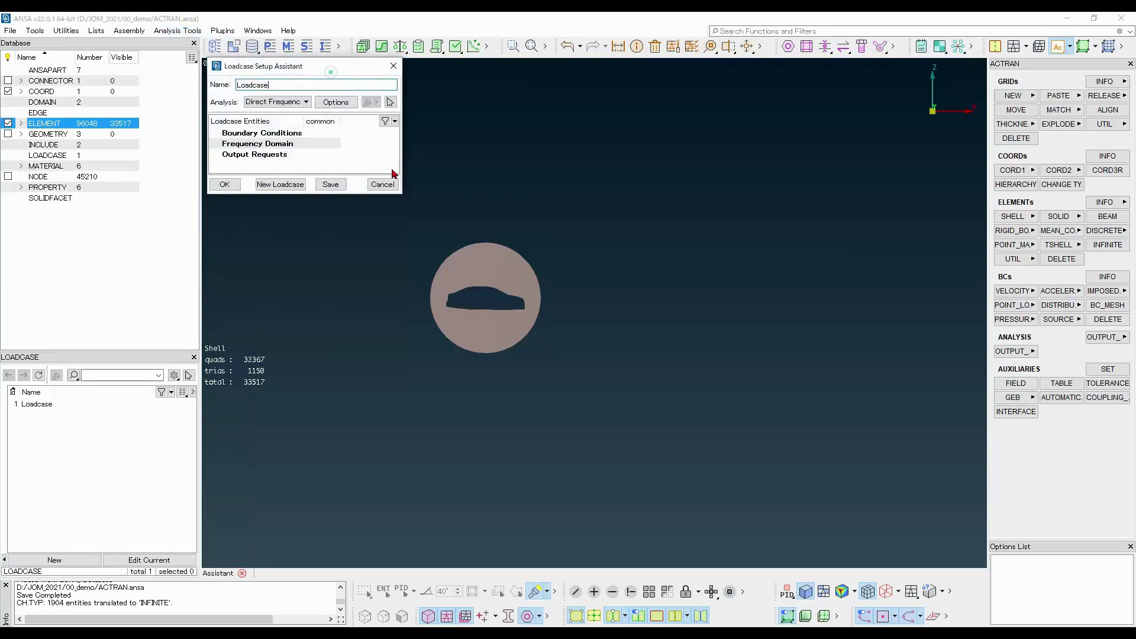
left_click_drag(320, 66, 390, 179)
left_click_drag(472, 307, 678, 414)
left_click_drag(521, 180, 616, 198)
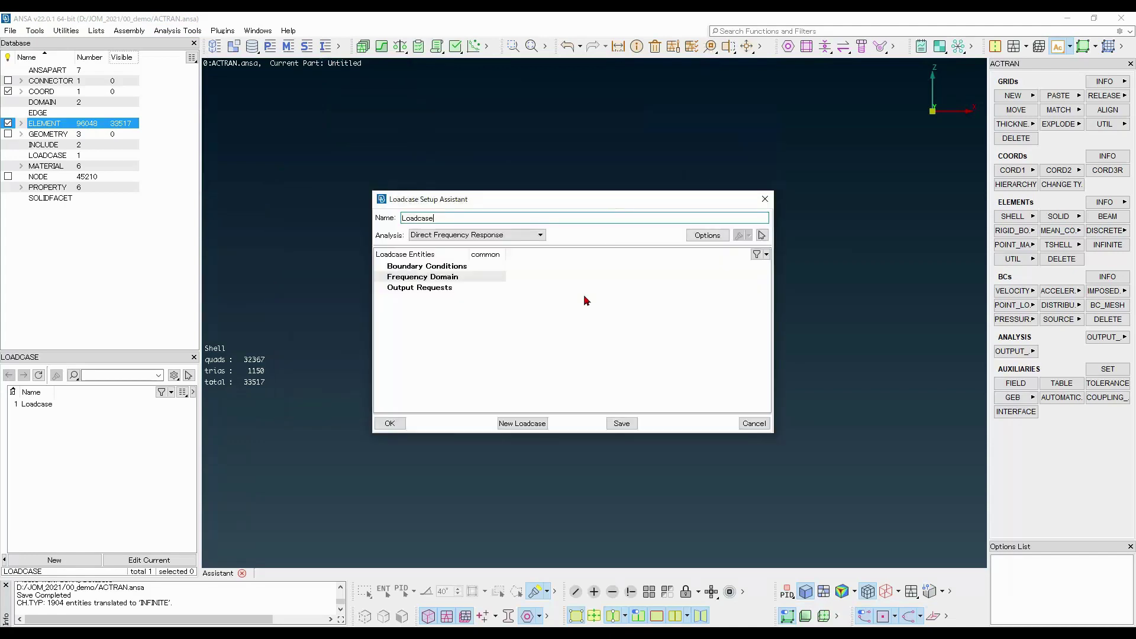
left_click(538, 235)
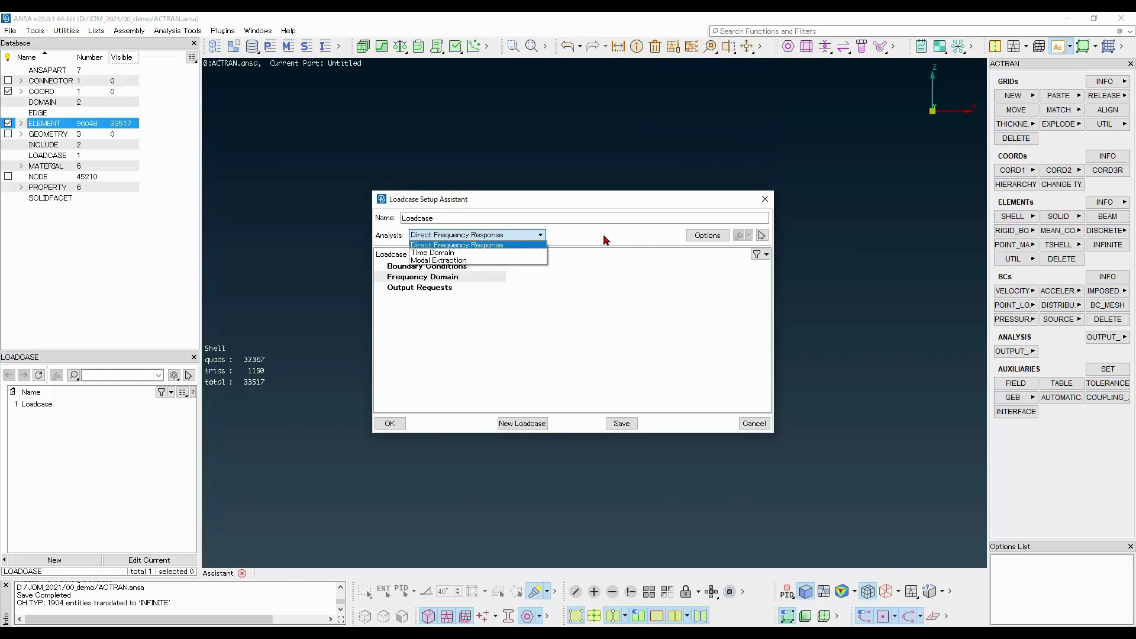
left_click(605, 239)
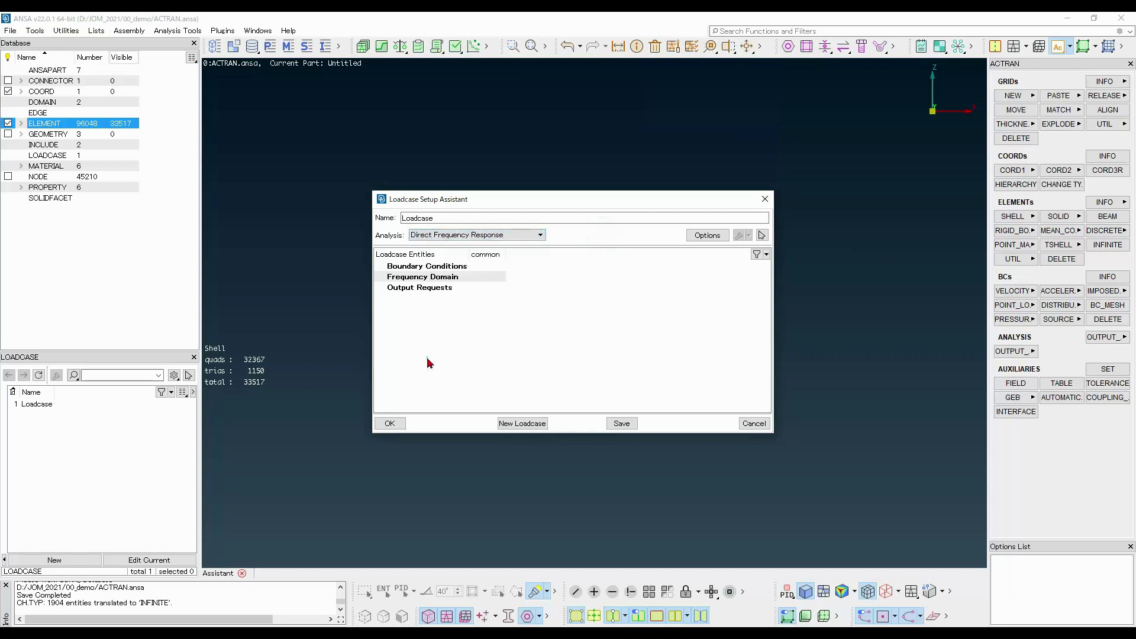
left_click(422, 277)
left_click(416, 289)
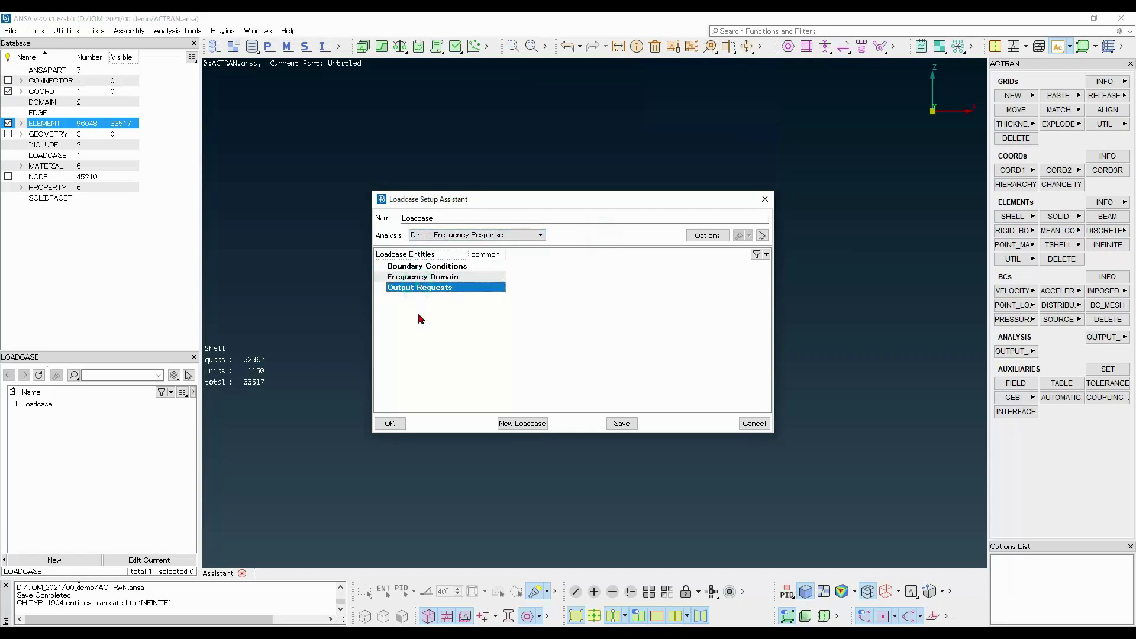
left_click(420, 266)
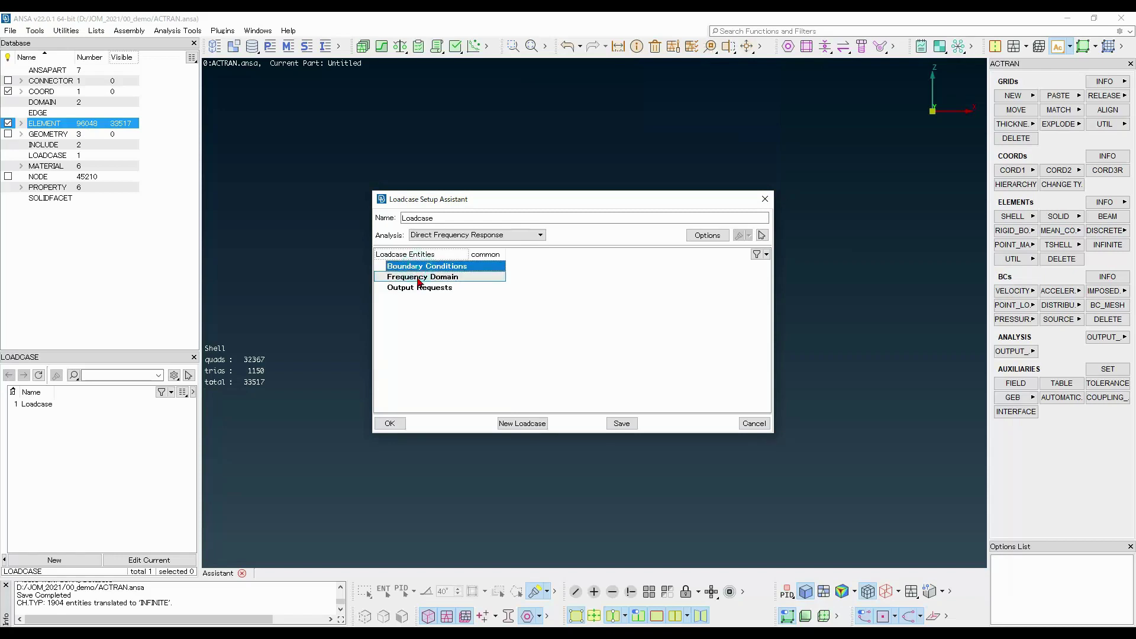
left_click(418, 279)
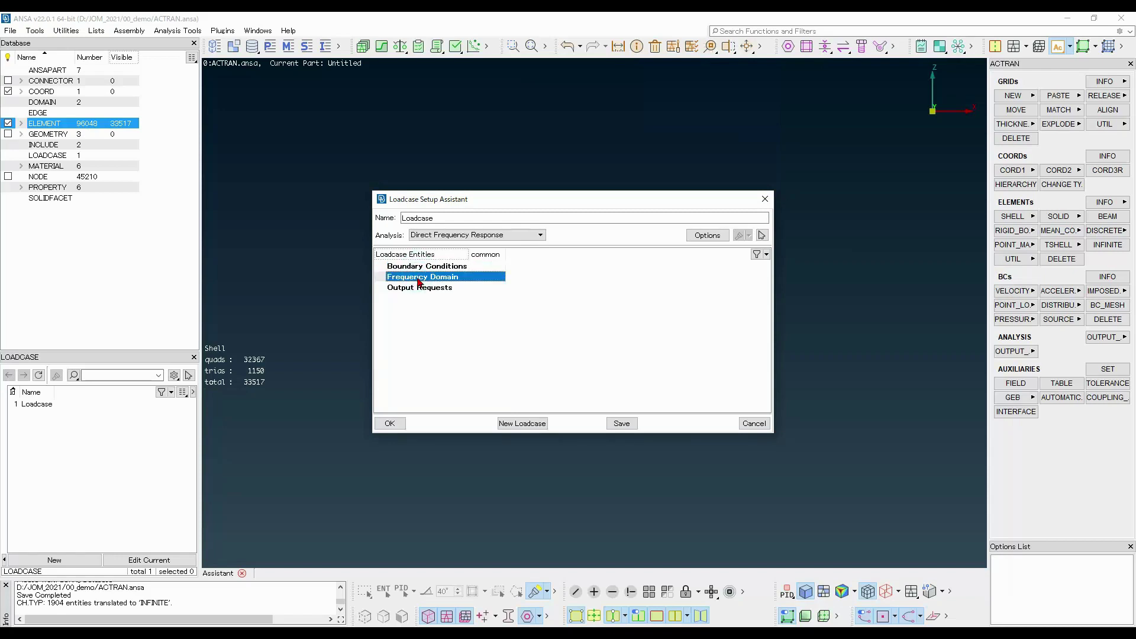
left_click(420, 288)
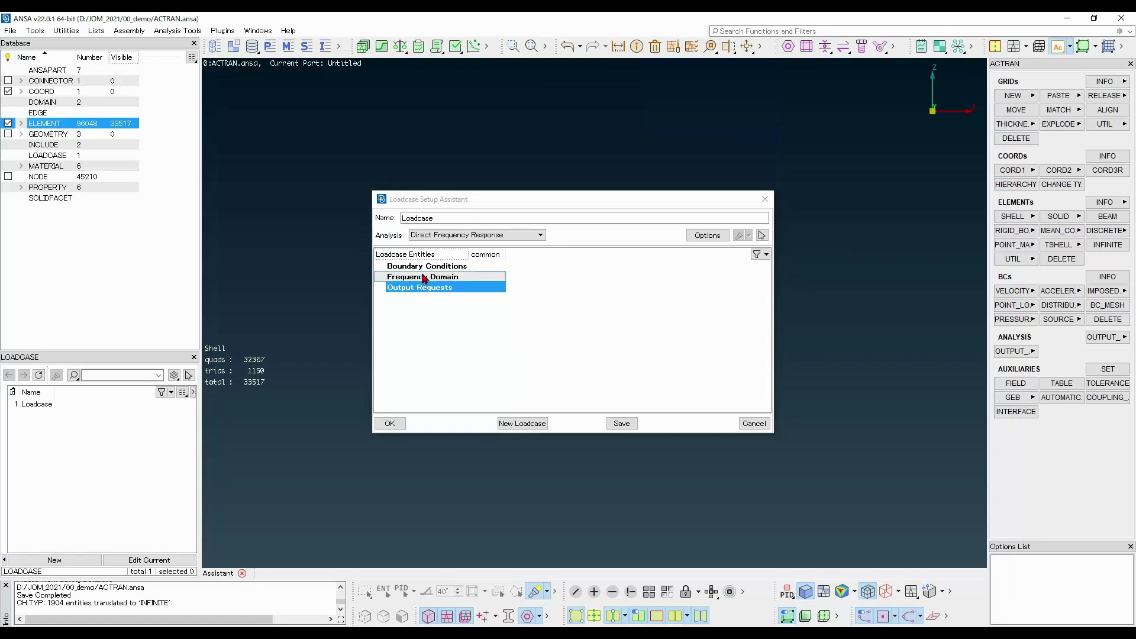
Create a new frequency domain under the loadcase's Frequency Domain entity
left_click(404, 278)
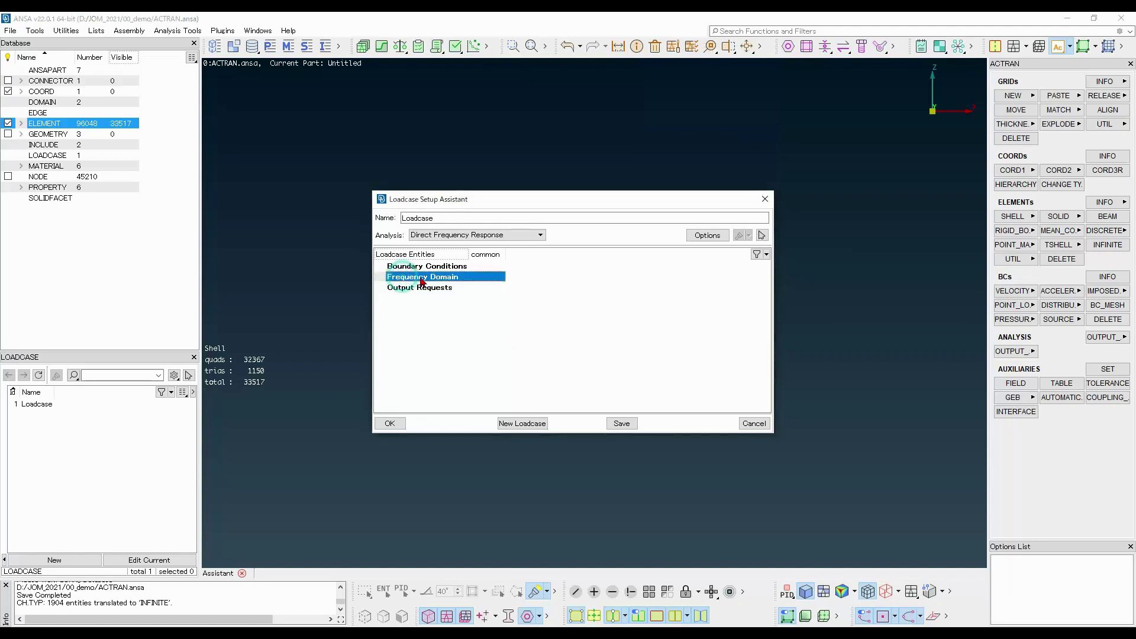
right_click(421, 281)
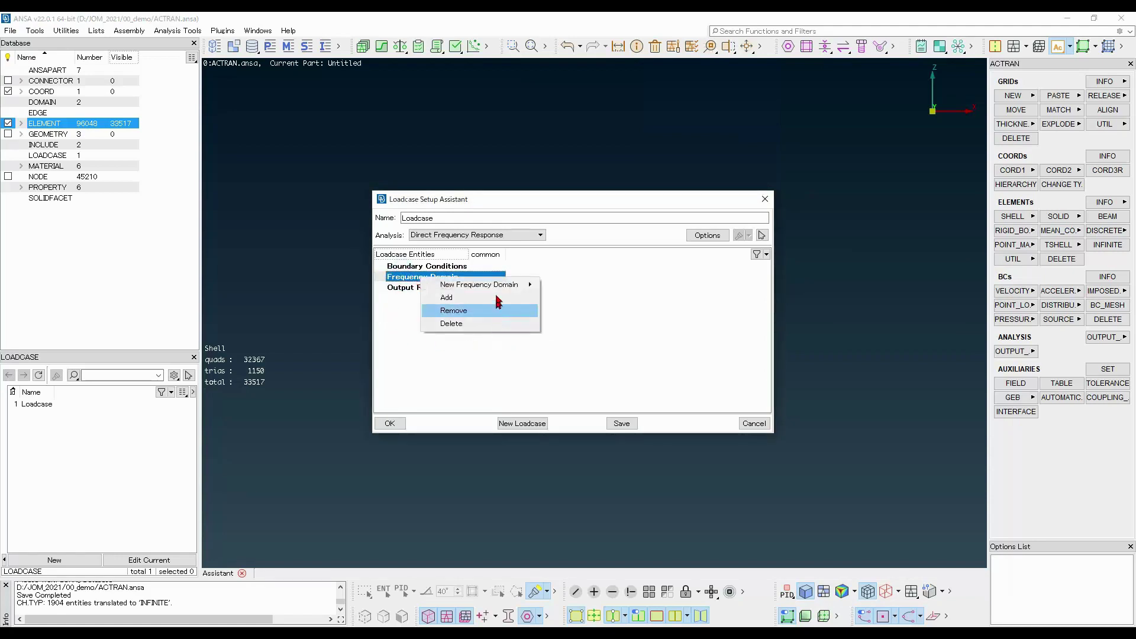
mouse_move(502, 291)
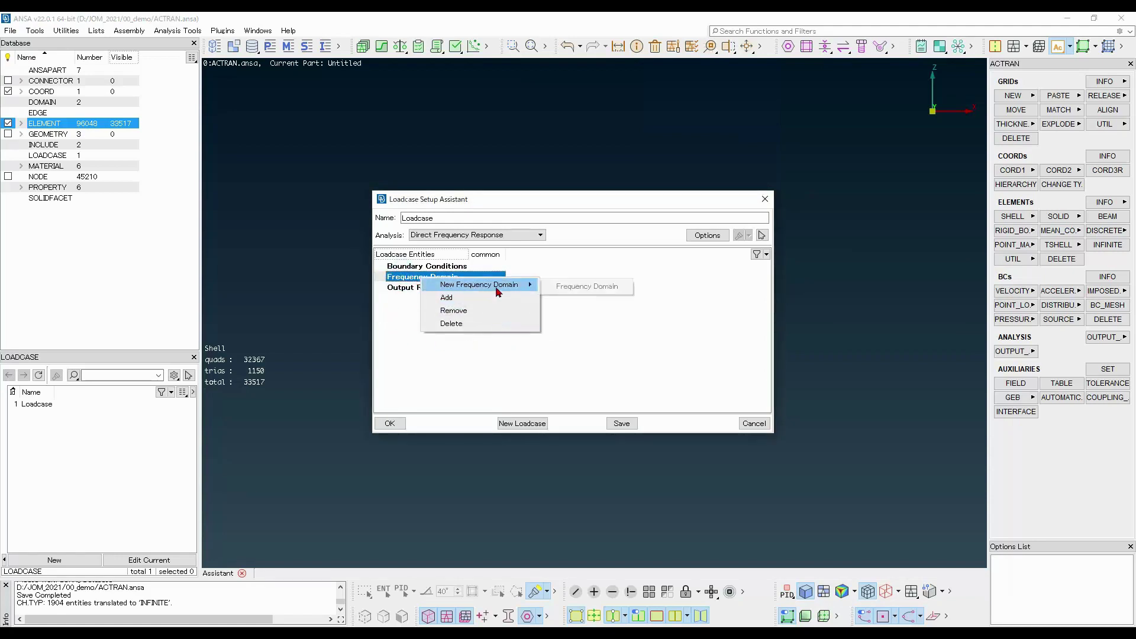
left_click(583, 287)
left_click_drag(559, 458, 559, 561)
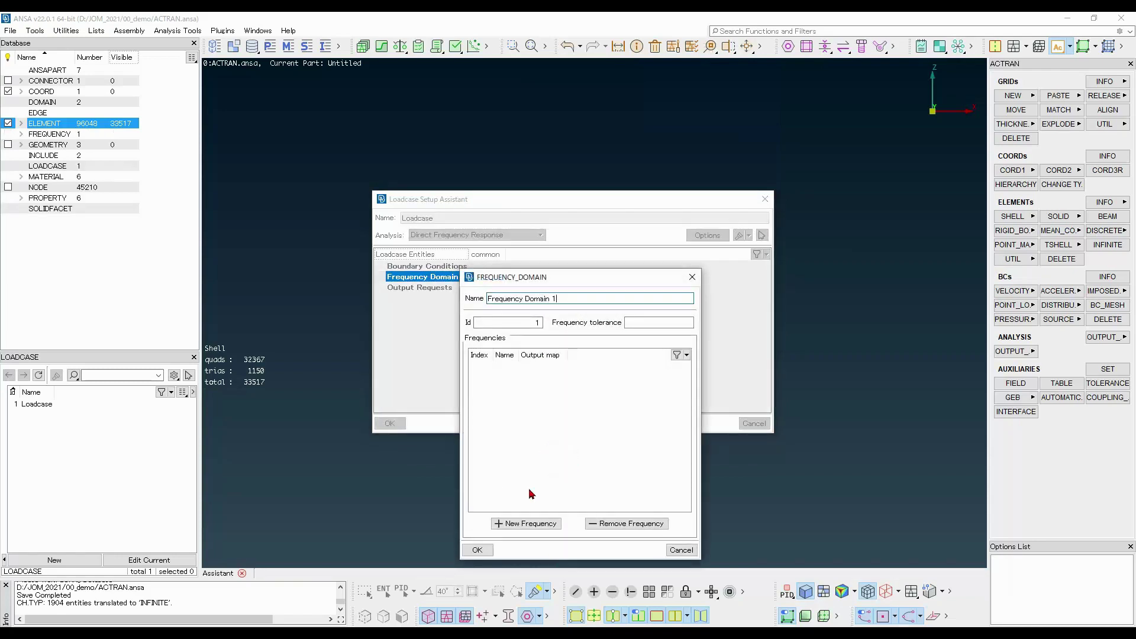
Add a frequency entry to Frequency Domain 1 and set its type to Linear
left_click(530, 524)
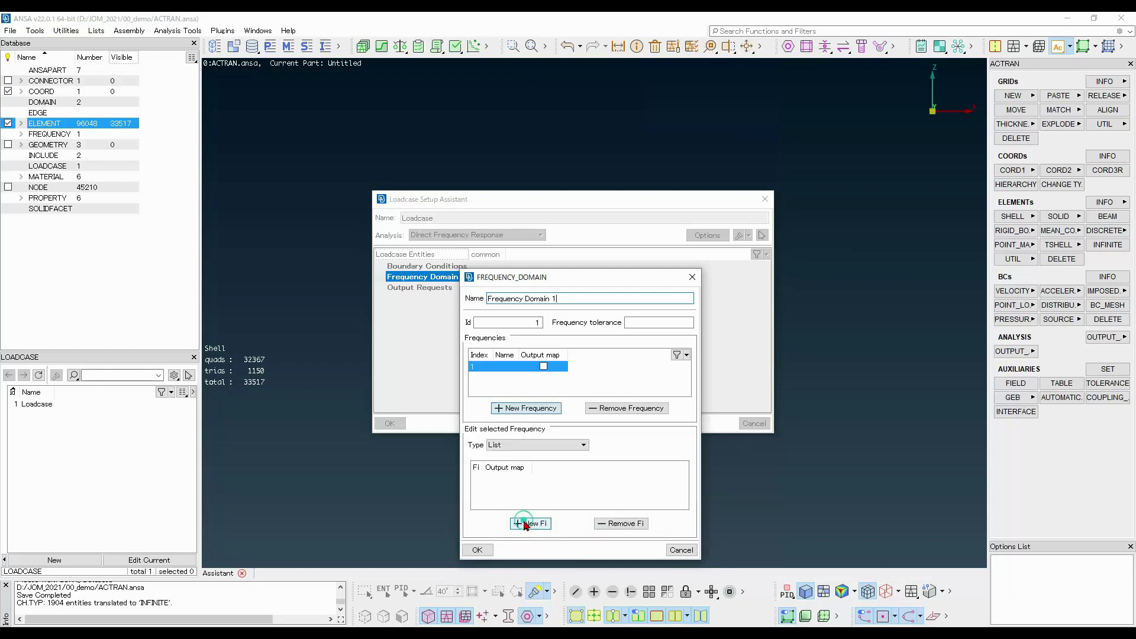
left_click(507, 446)
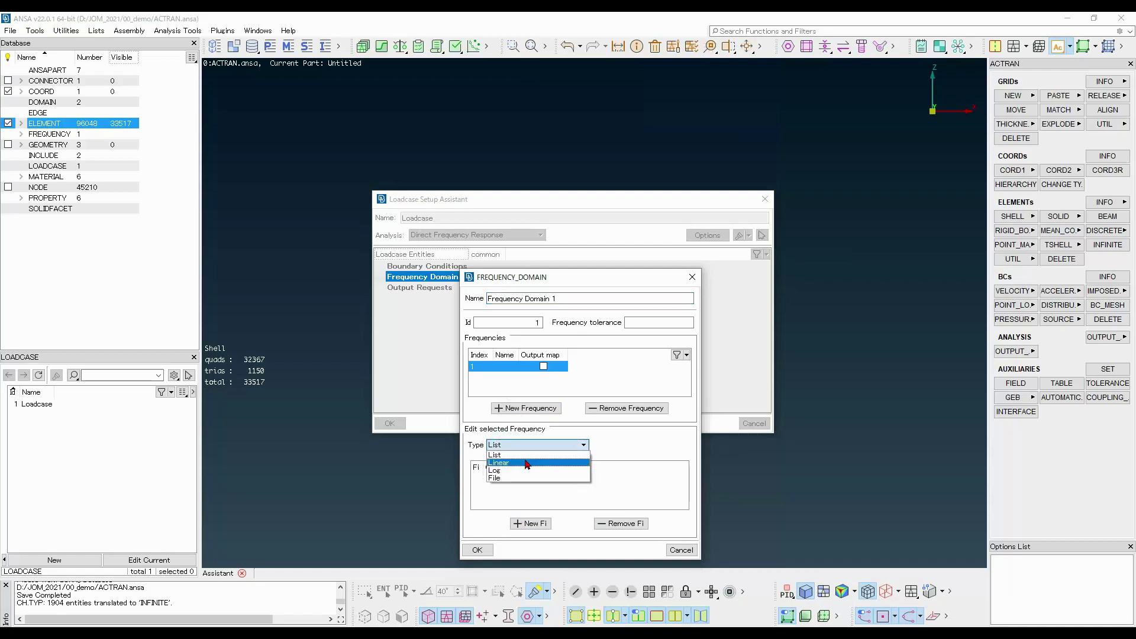
left_click(527, 463)
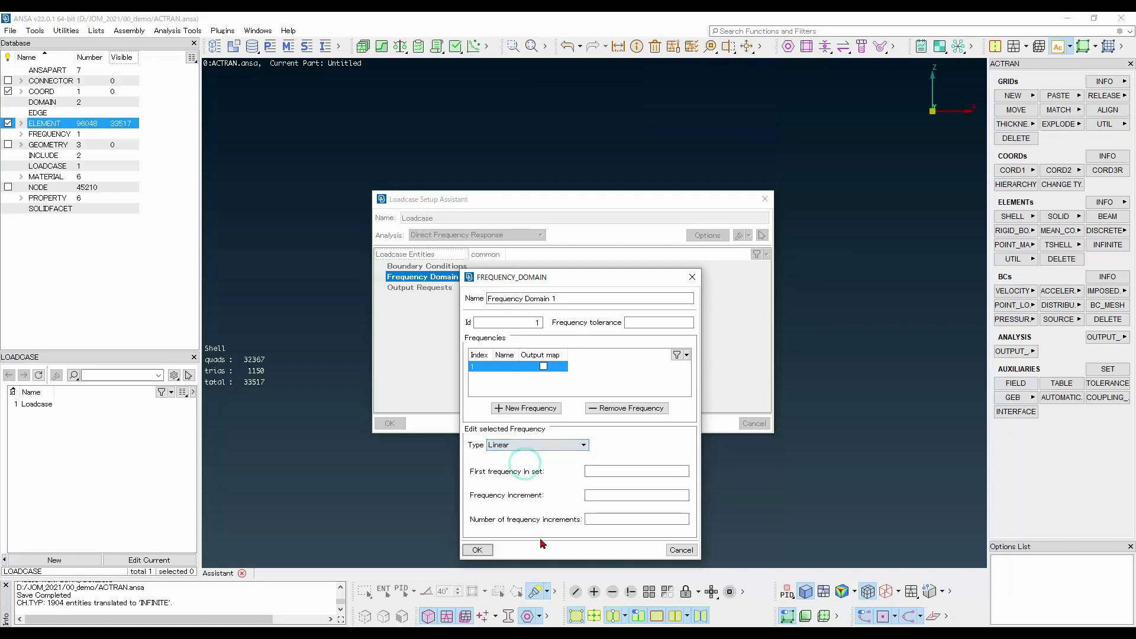
Set the first frequency to 66.6667, increment to 1.66667 and number of increments to 141, save the domain and activate it for the common loadcase
left_click(666, 472)
left_click(665, 496)
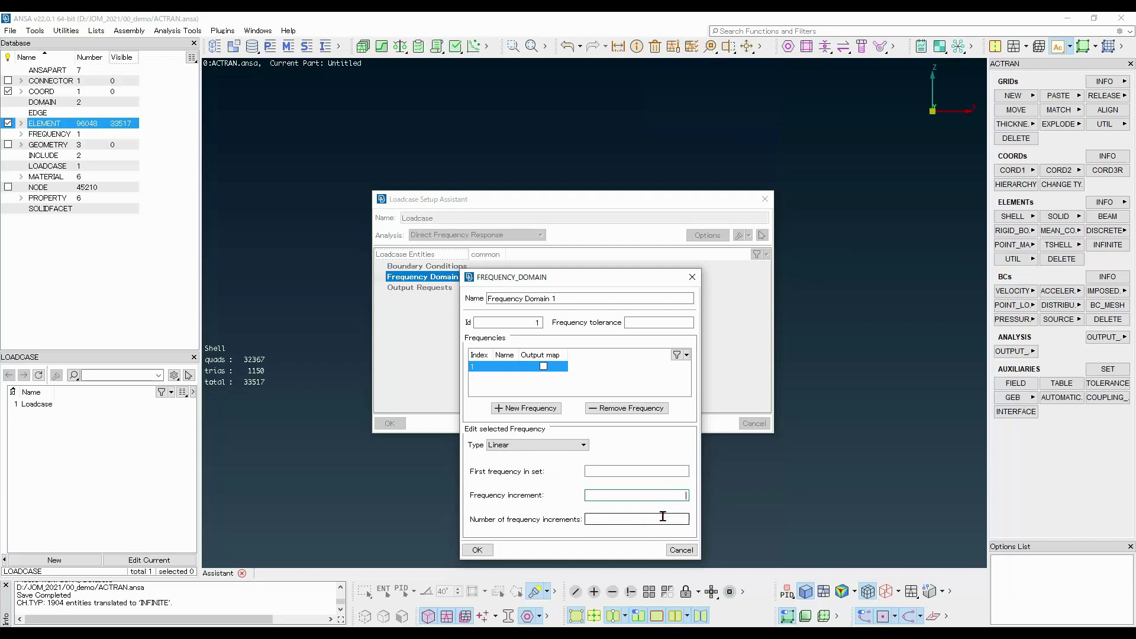
left_click(664, 471)
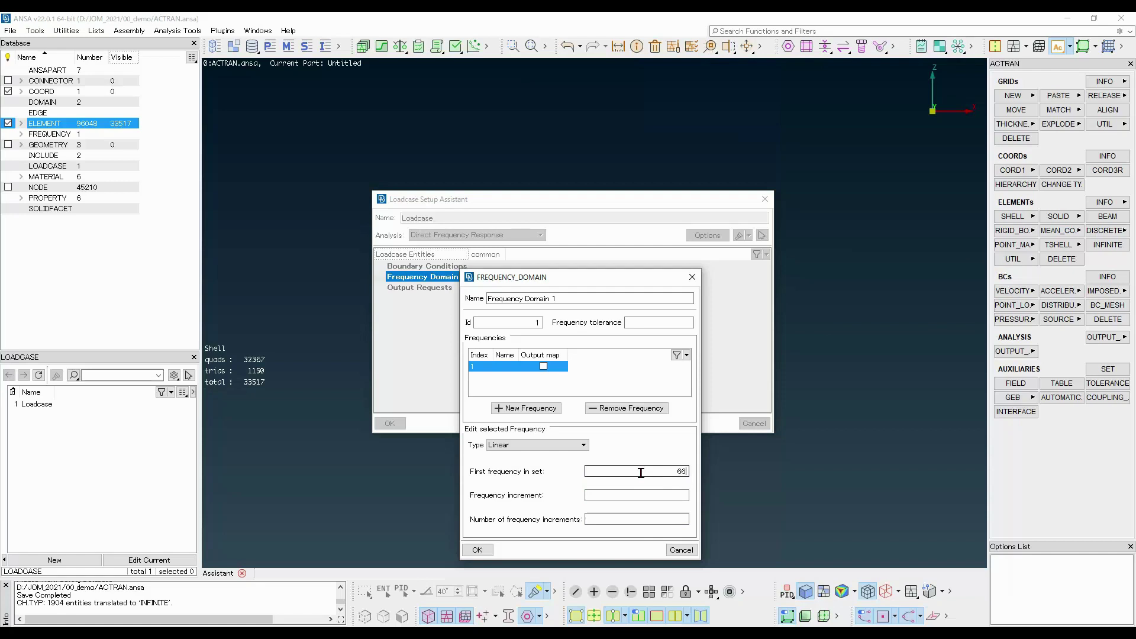
type(".6667")
key("Tab")
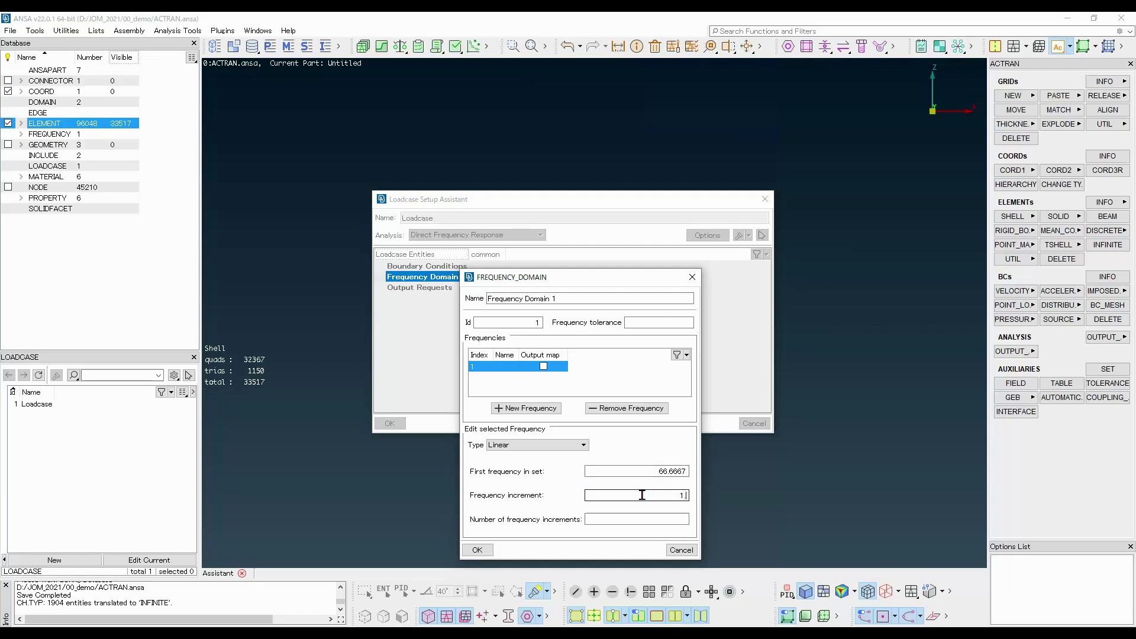
type("1.66667")
key("Tab")
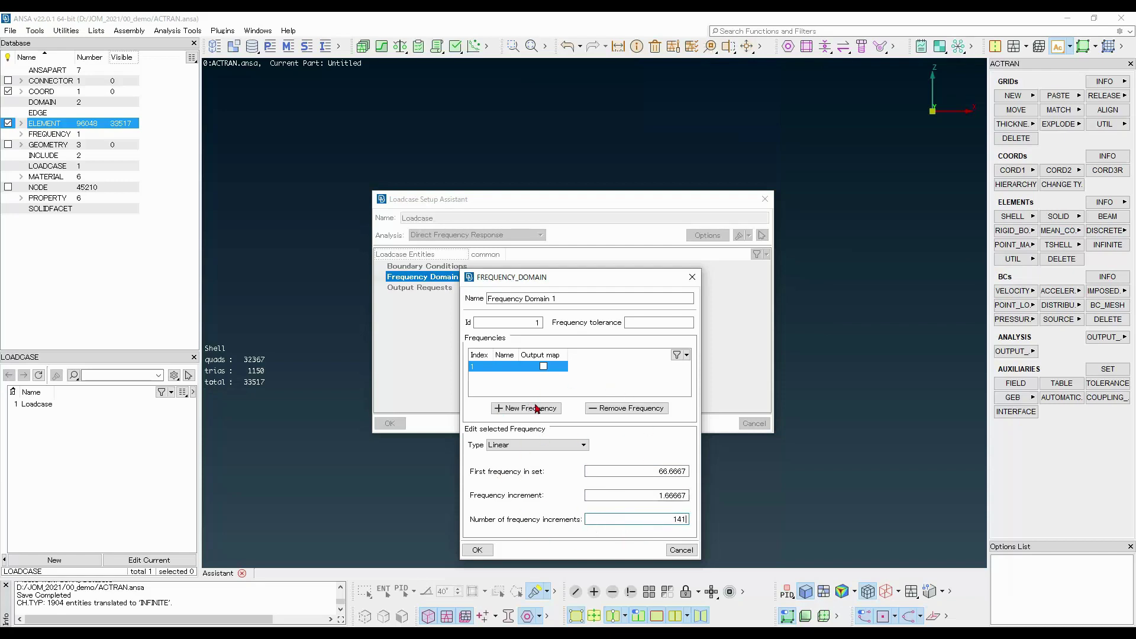
left_click(478, 550)
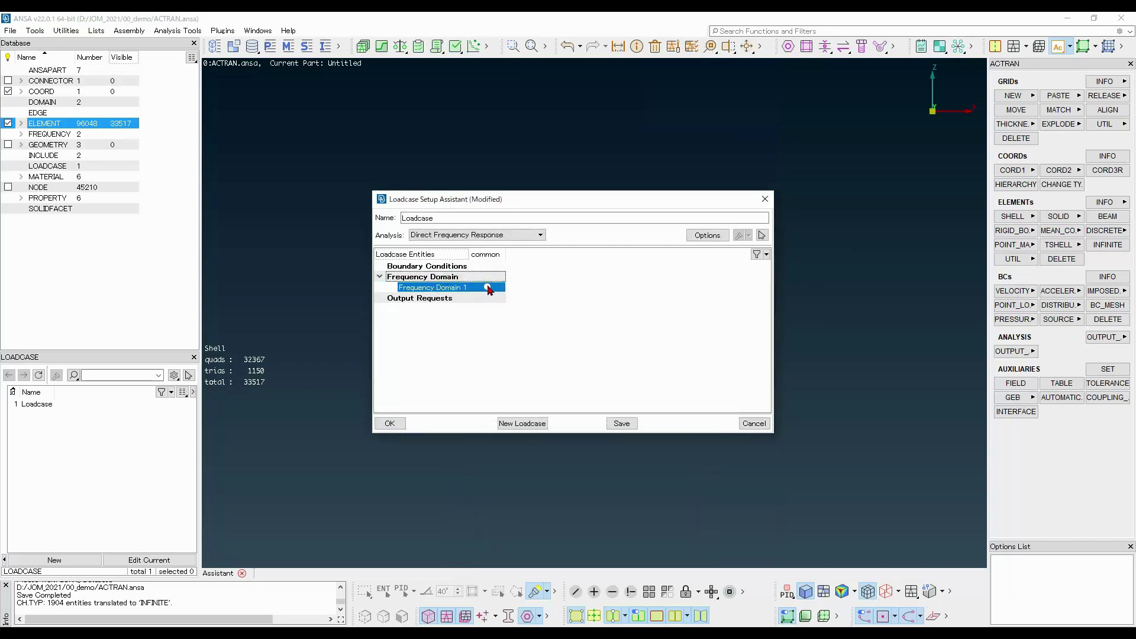
left_click(487, 288)
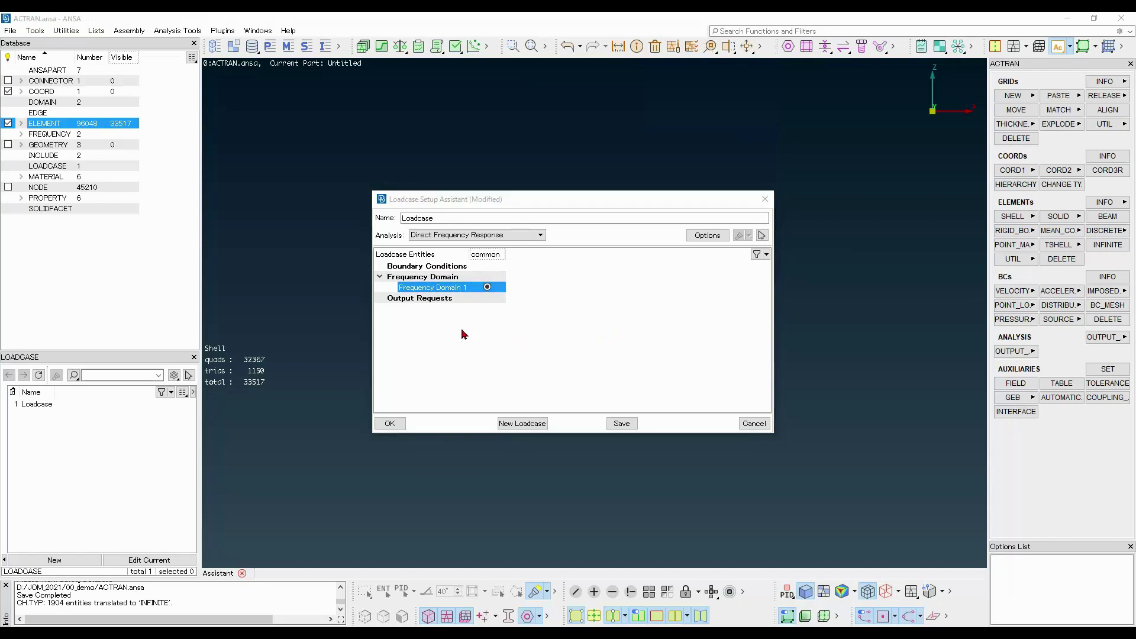
Create a new BcMesh boundary condition in the loadcase and move its window clear of the assistant
left_click(412, 269)
right_click(412, 268)
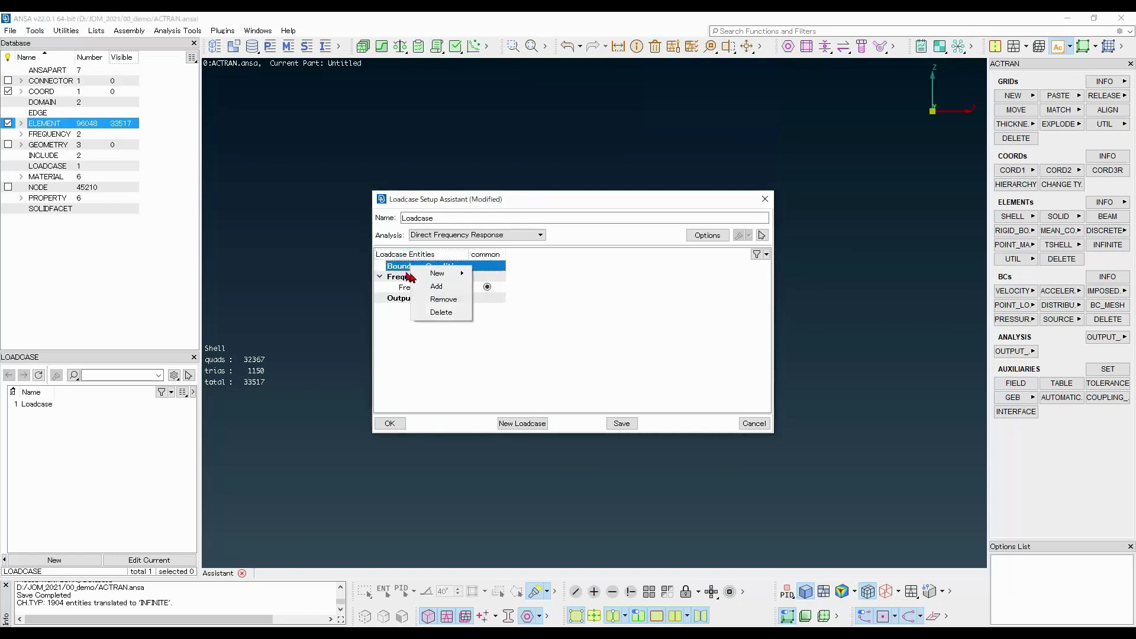
mouse_move(437, 277)
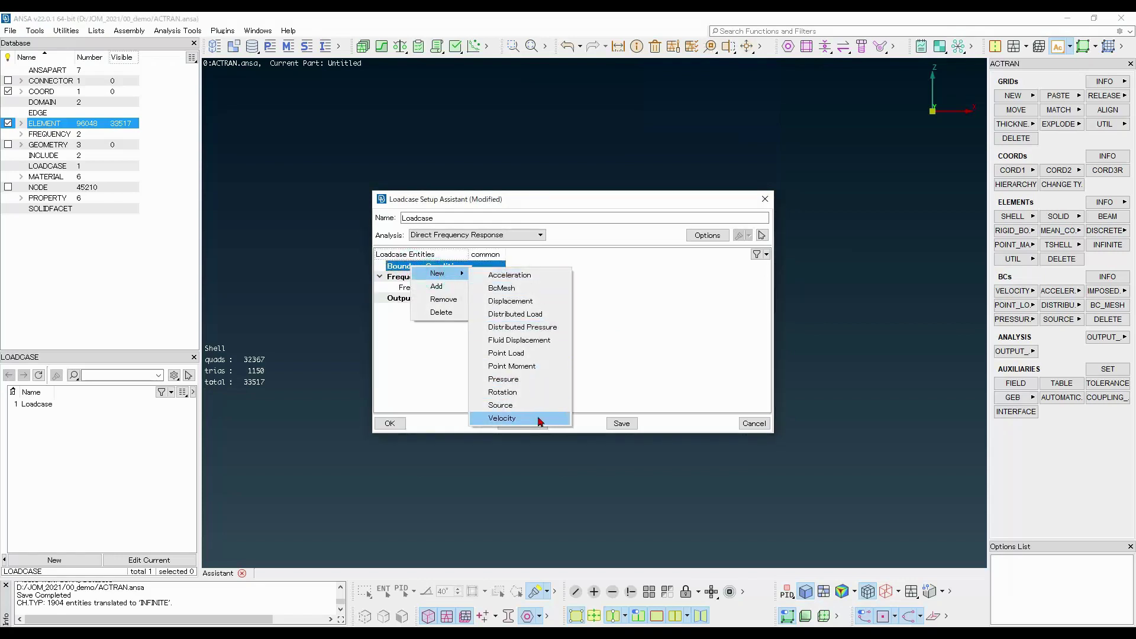
left_click(528, 289)
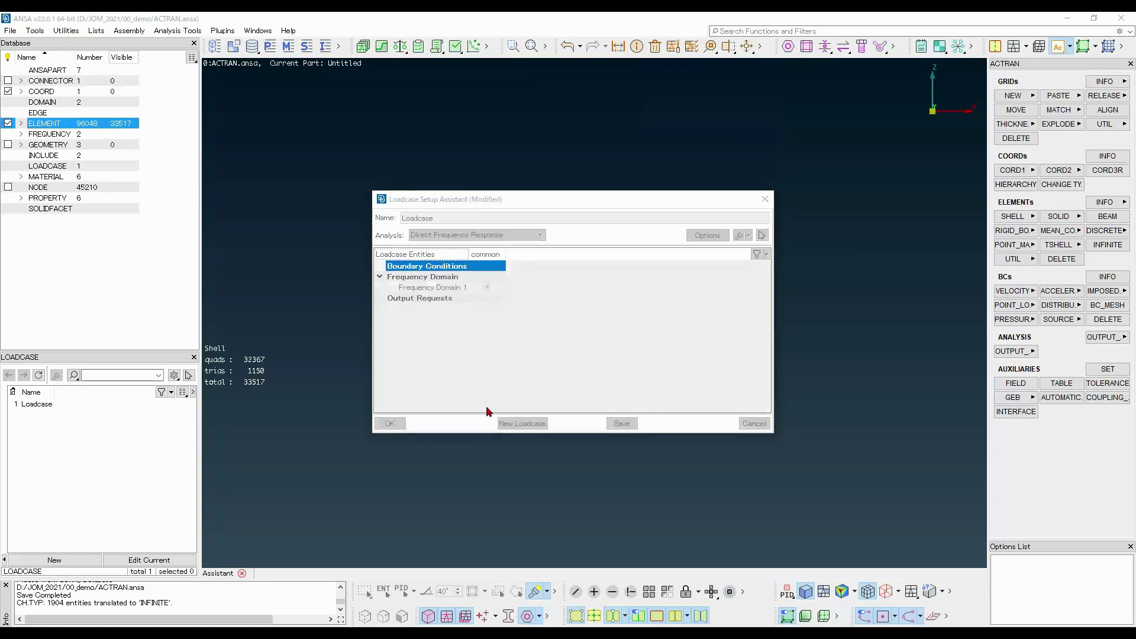
left_click_drag(487, 214, 574, 136)
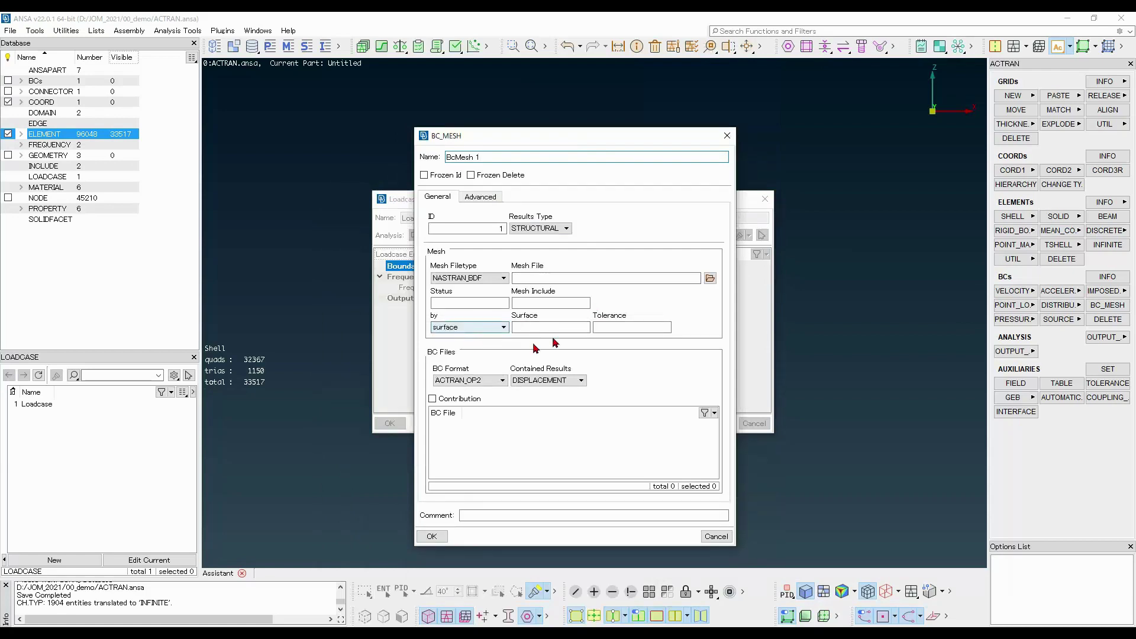
Keep NASTRAN_BDF as the mesh file type and choose sol111.dat as the BC mesh's mesh file
left_click(480, 279)
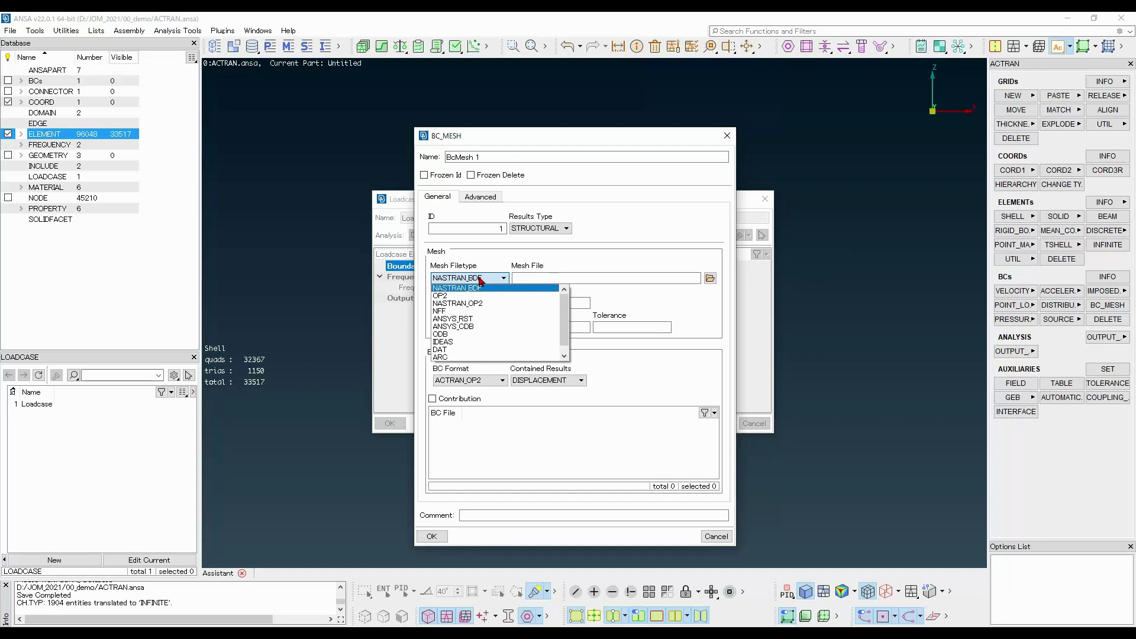
left_click(480, 280)
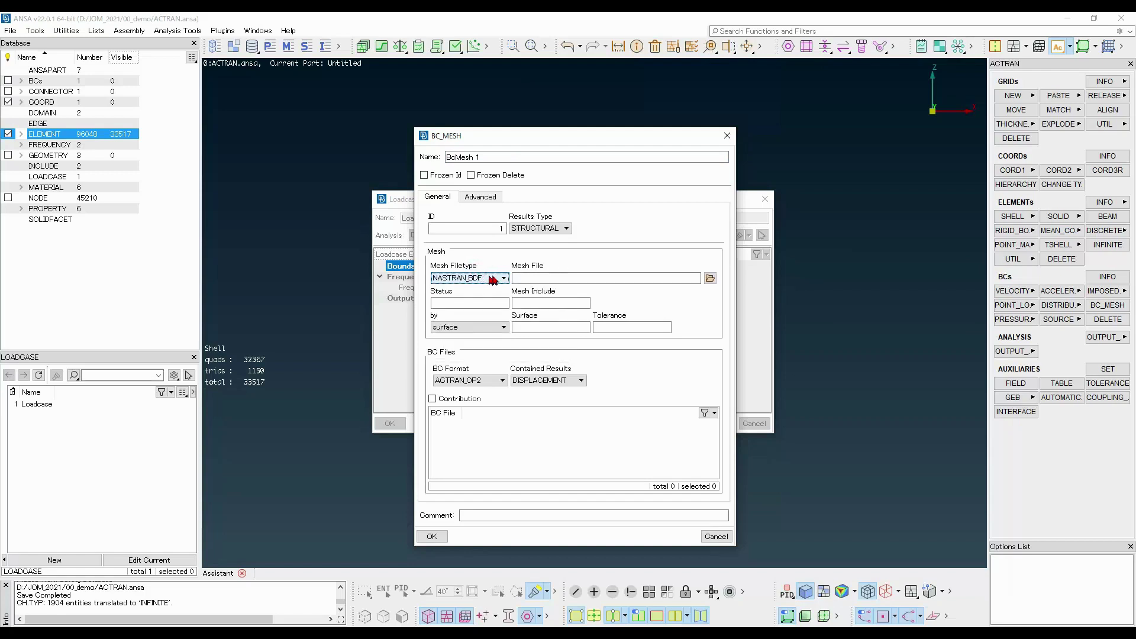
left_click(710, 278)
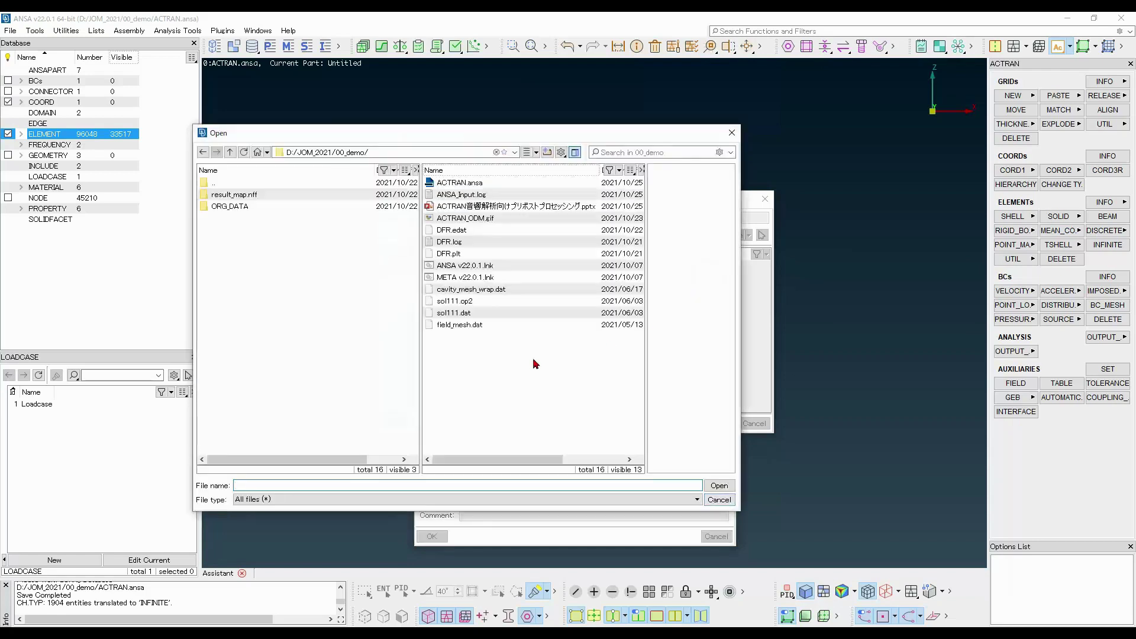
double_click(459, 312)
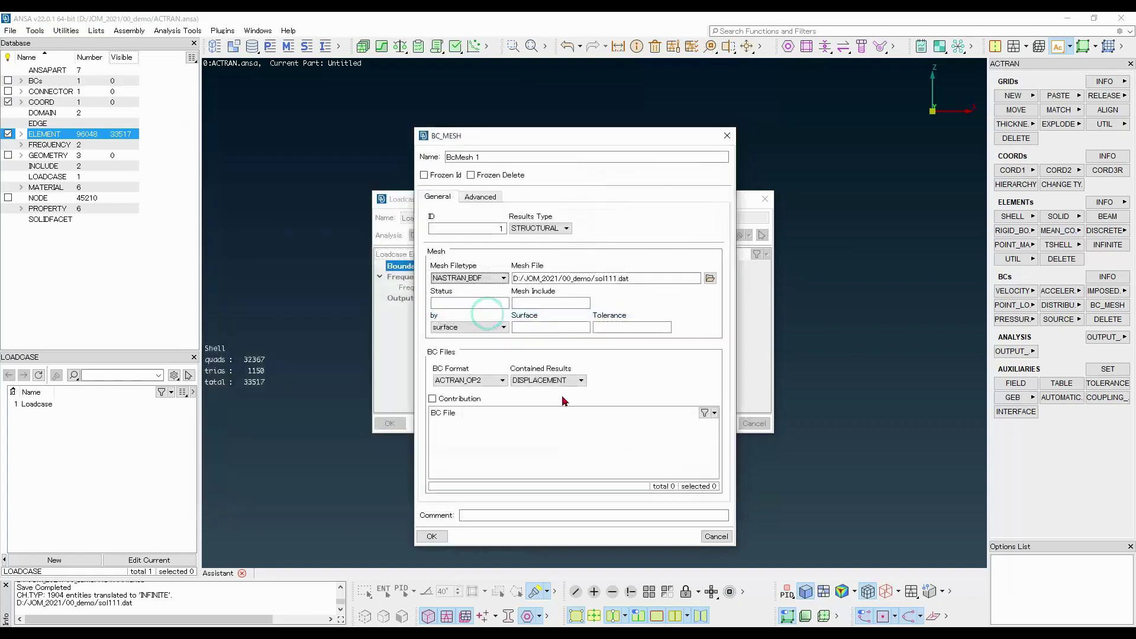
triple_click(657, 277)
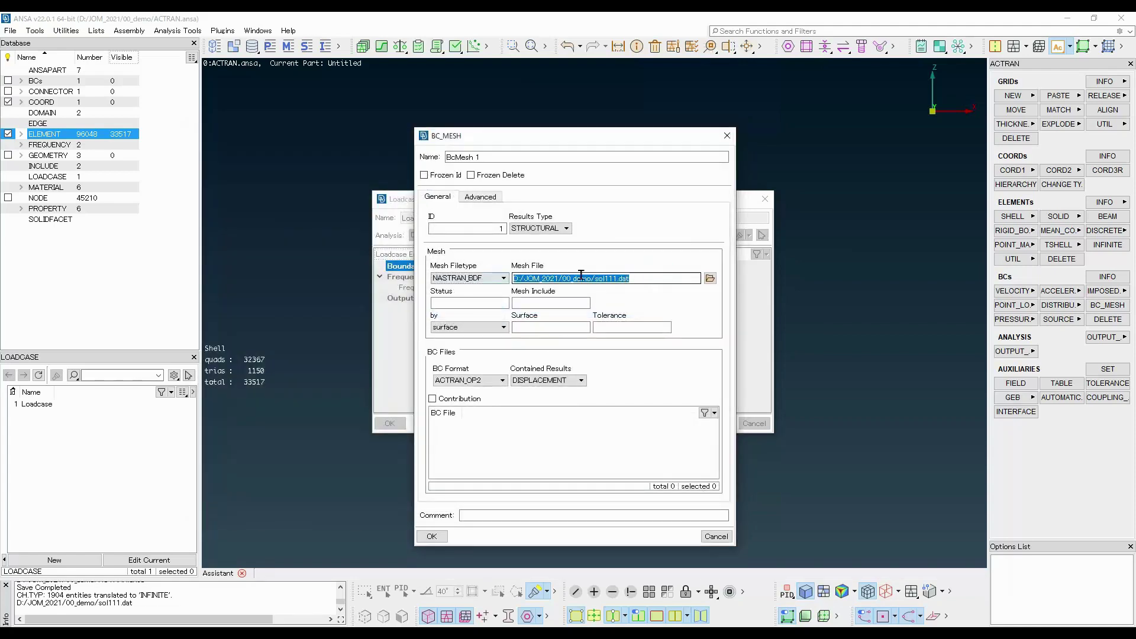
left_click(642, 276)
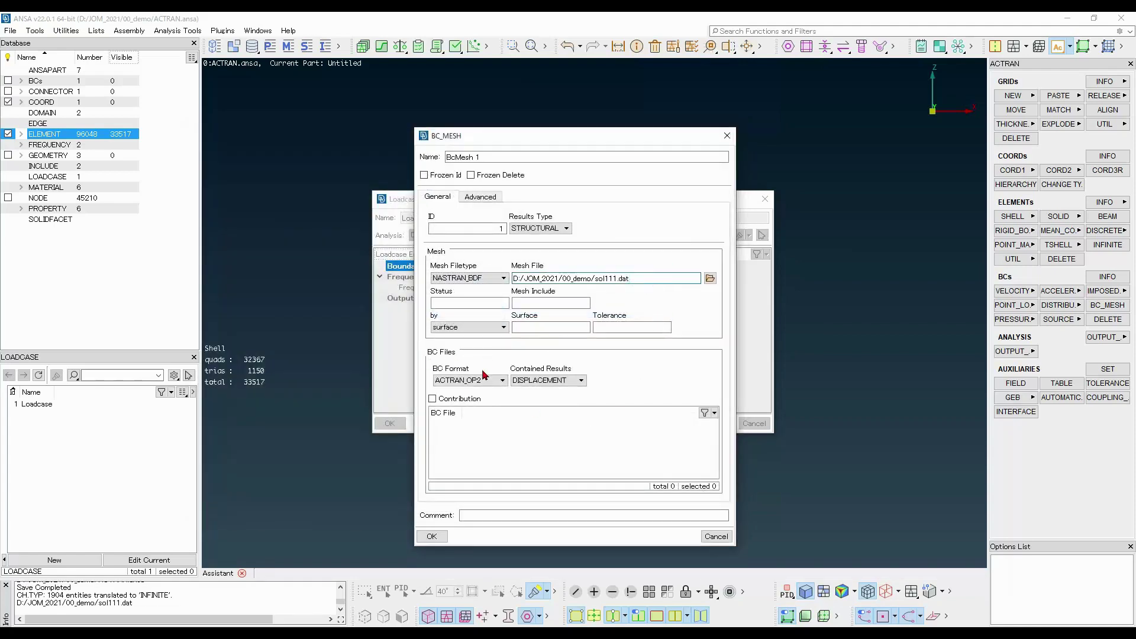
Keep the BC mesh defined by surface and assign COUPLING_SURFACE as its surface
left_click(489, 329)
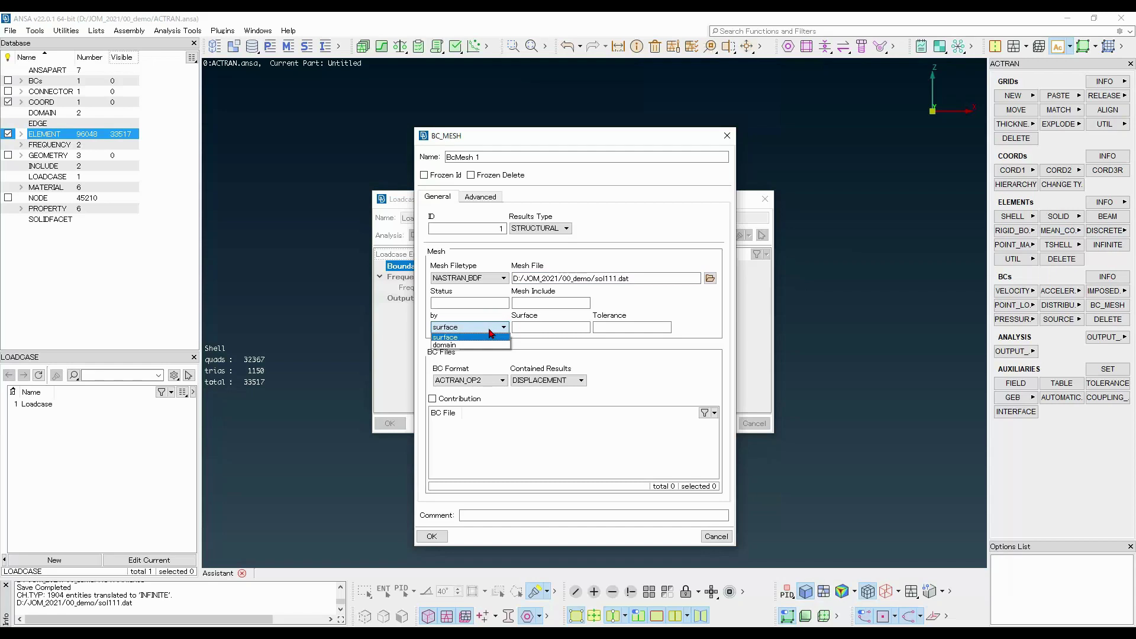
left_click(491, 335)
left_click(551, 327)
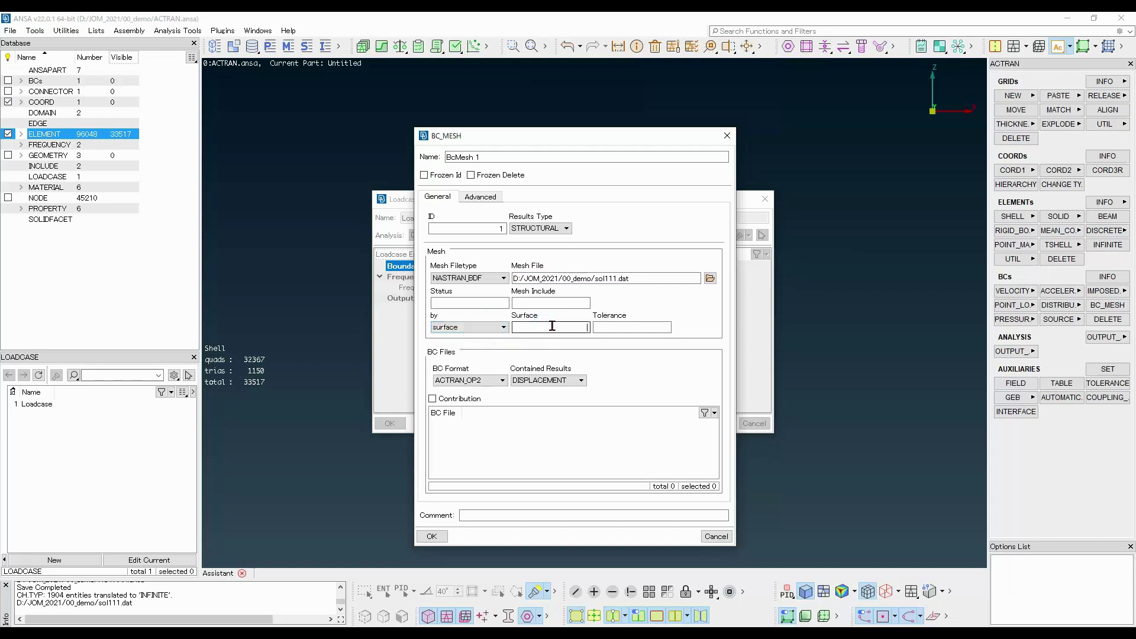
double_click(554, 330)
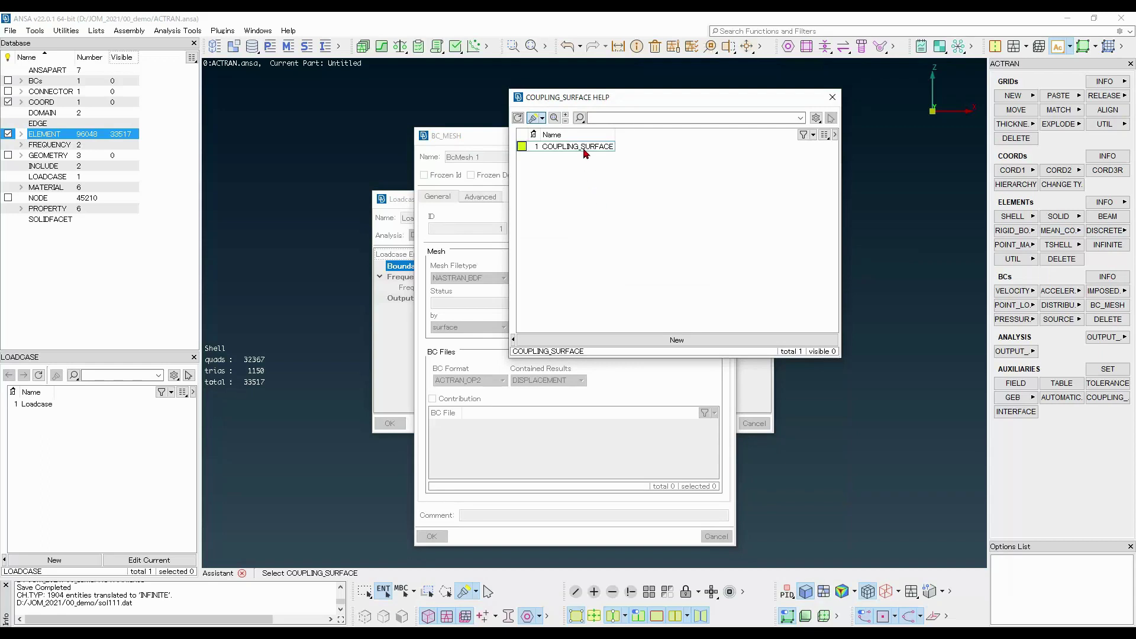
double_click(583, 148)
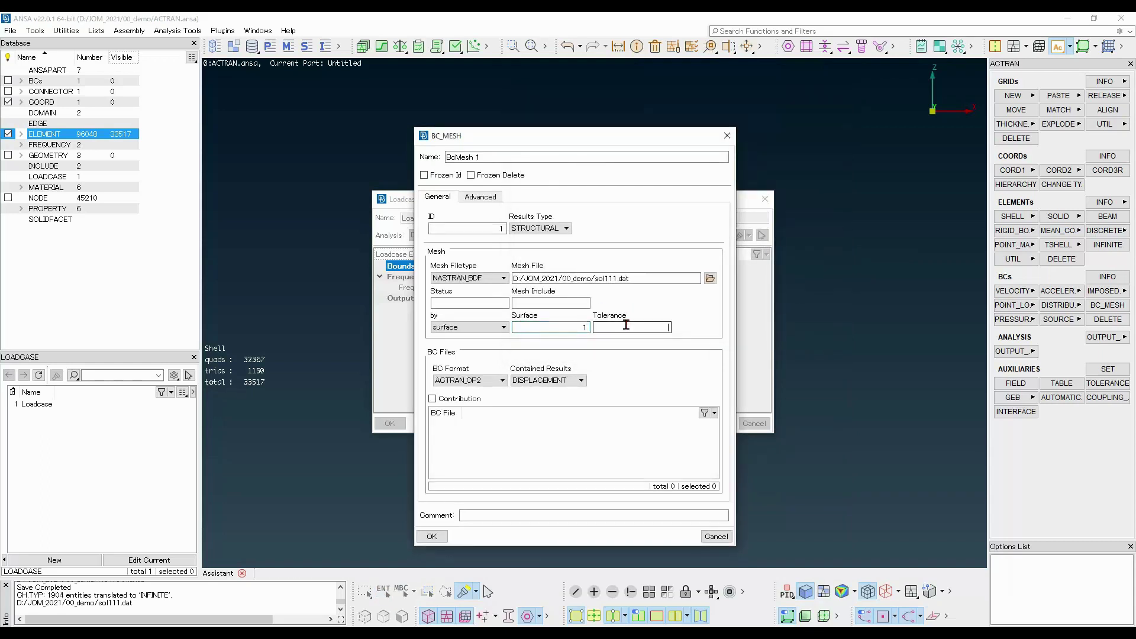
Create a new tolerance entity for the BC mesh's tolerance setting
left_click(655, 327)
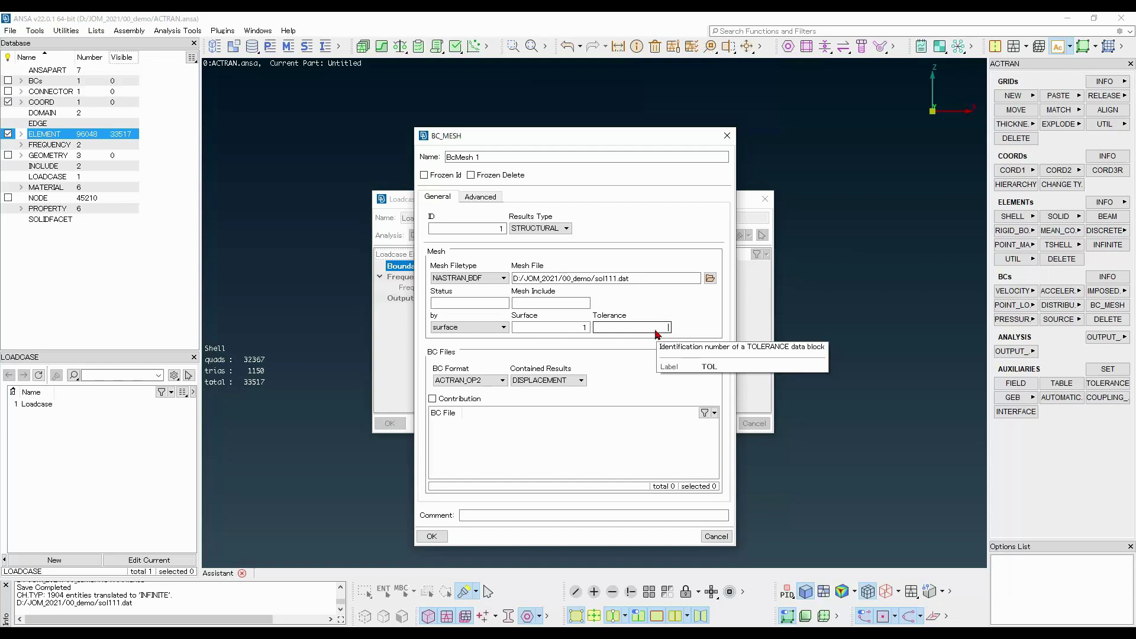
double_click(655, 329)
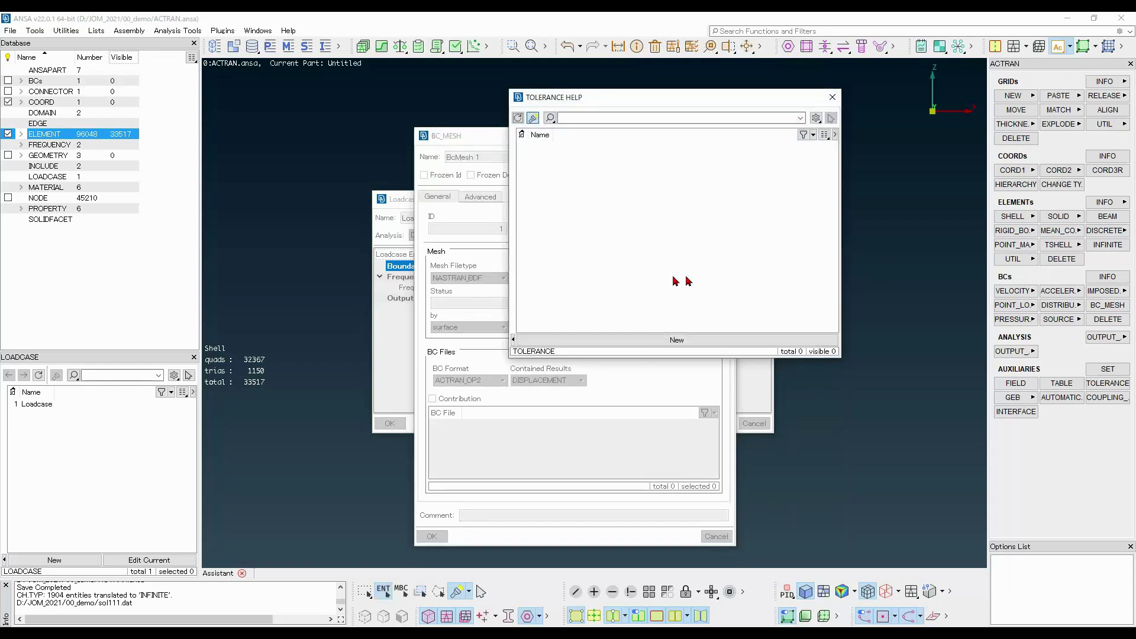
left_click(677, 339)
left_click_drag(639, 333, 675, 228)
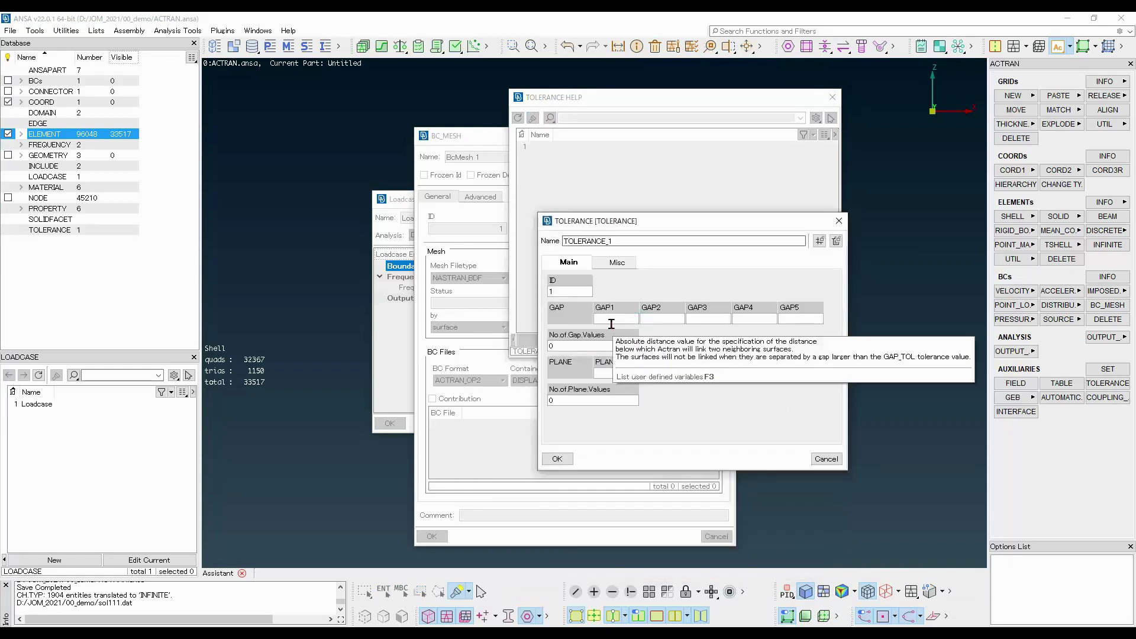
Set the tolerance's GAP1 to 1 and PLANE1 to 10, save it and assign it to the BC mesh
left_click(612, 319)
type("10")
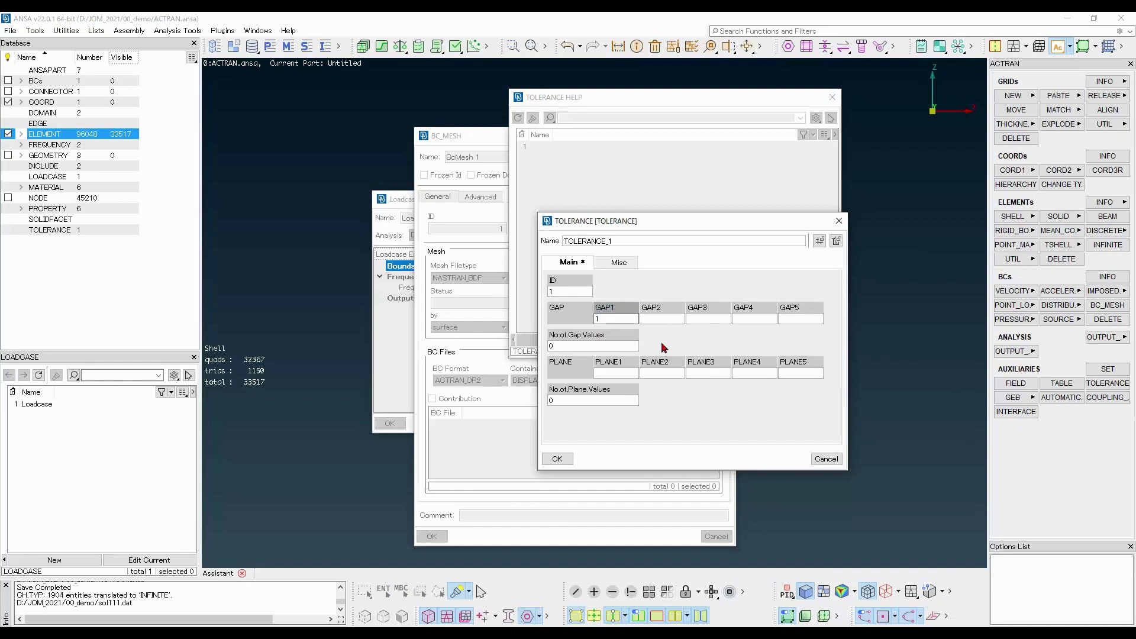
left_click(616, 372)
type("10")
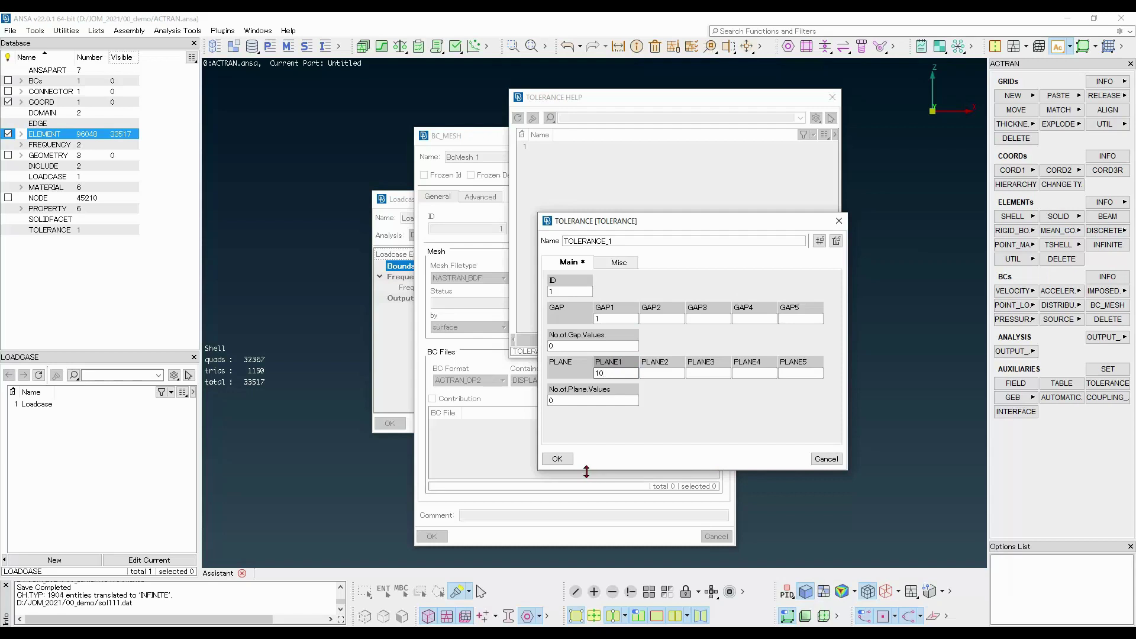
left_click(570, 462)
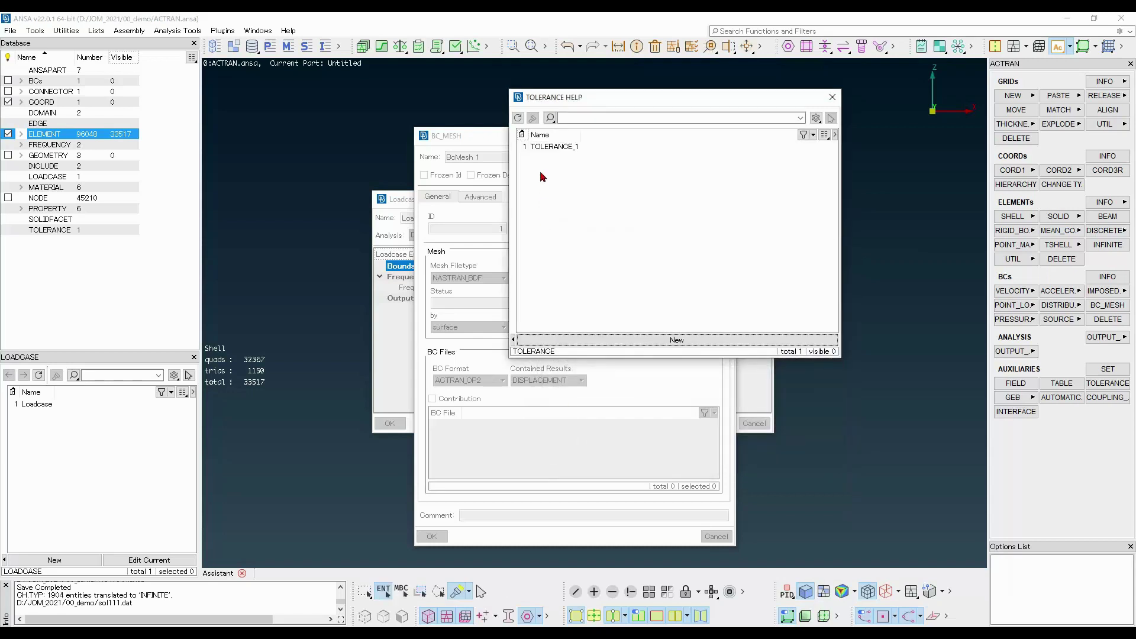
double_click(553, 146)
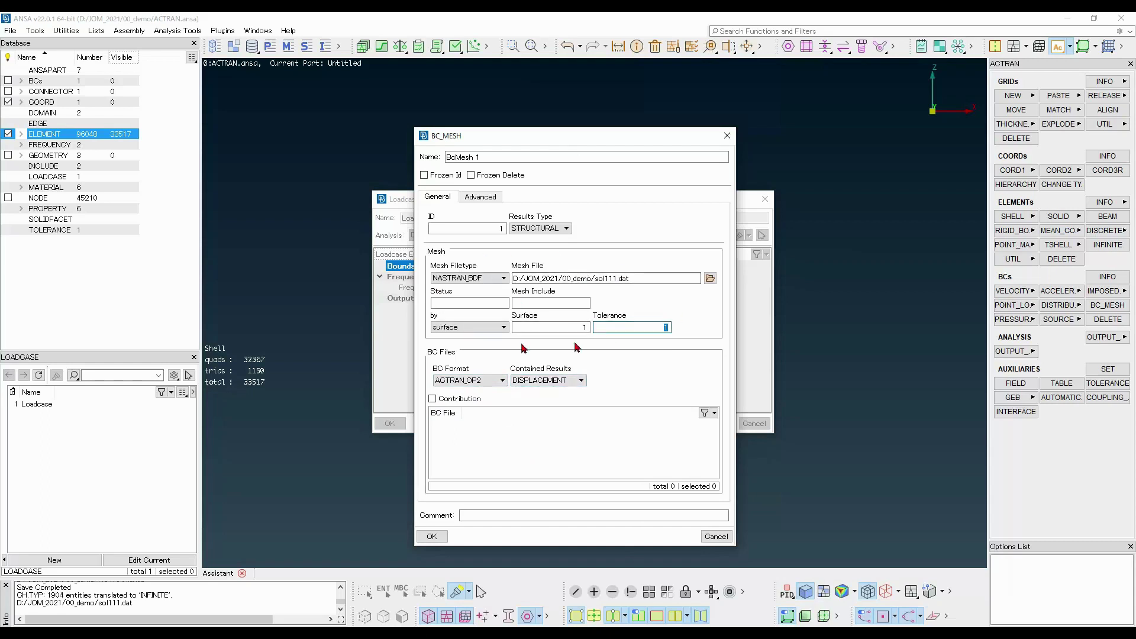
Set the BC file format to NASTRAN_OP2 and the contained results to ACCELERATION
left_click(491, 385)
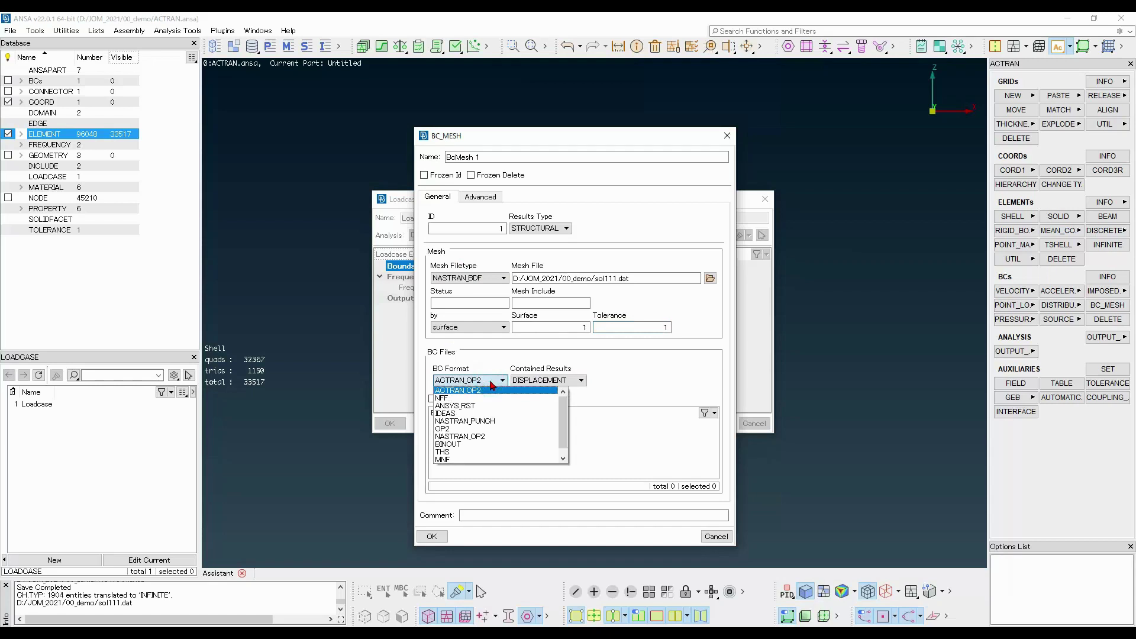
left_click(490, 437)
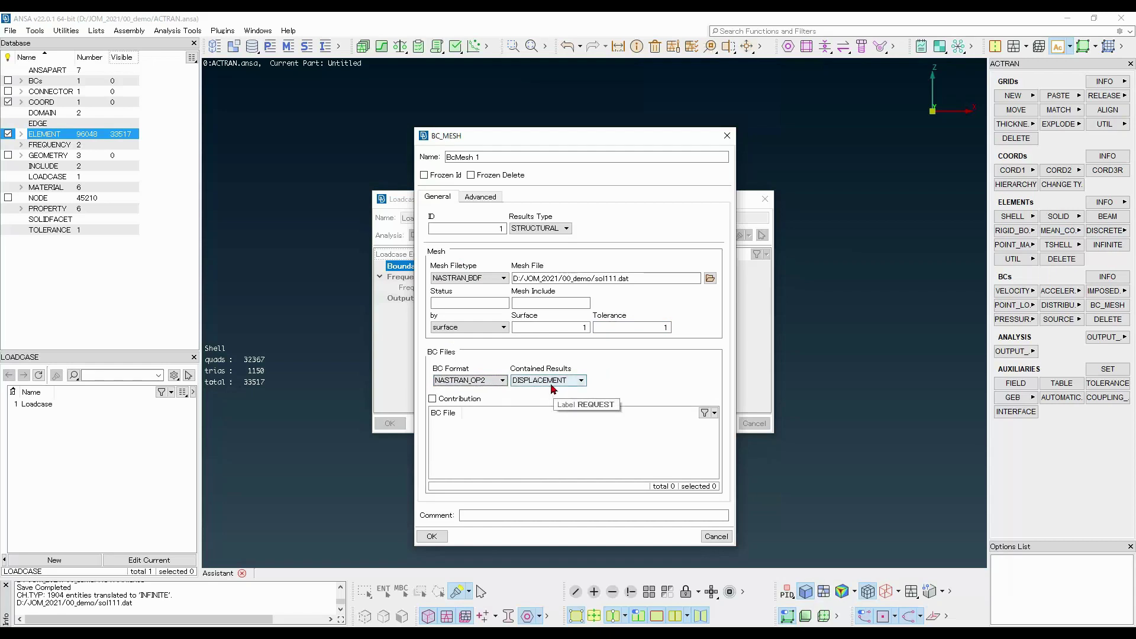
left_click(552, 389)
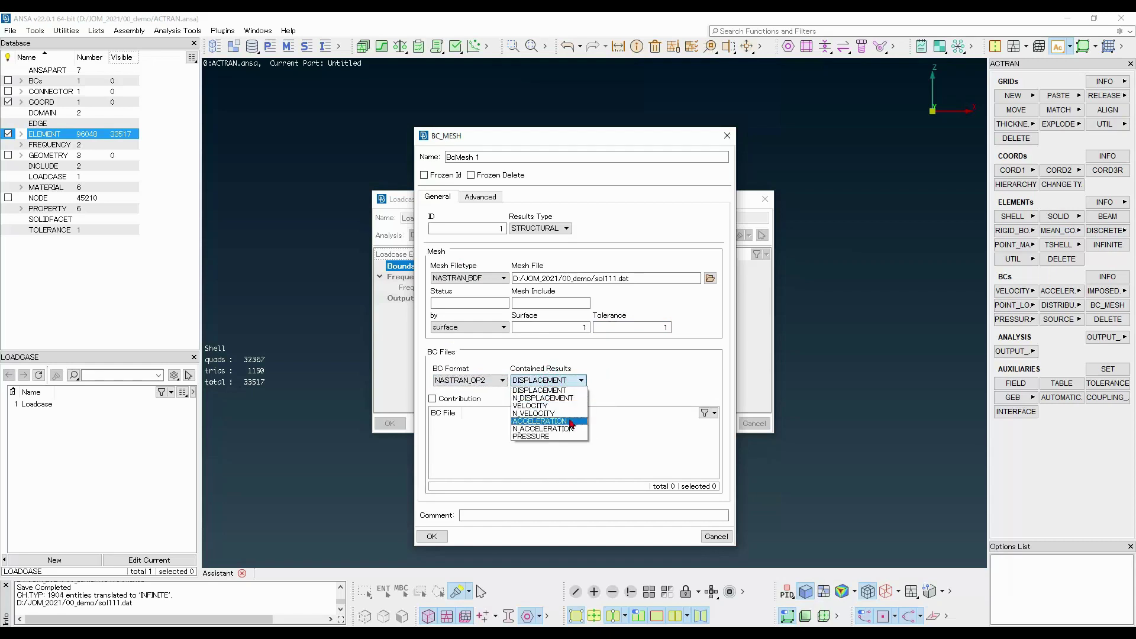
left_click(542, 421)
Add sol111.op2 as the BC file, save the BC mesh and include it in the loadcase
left_click(443, 427)
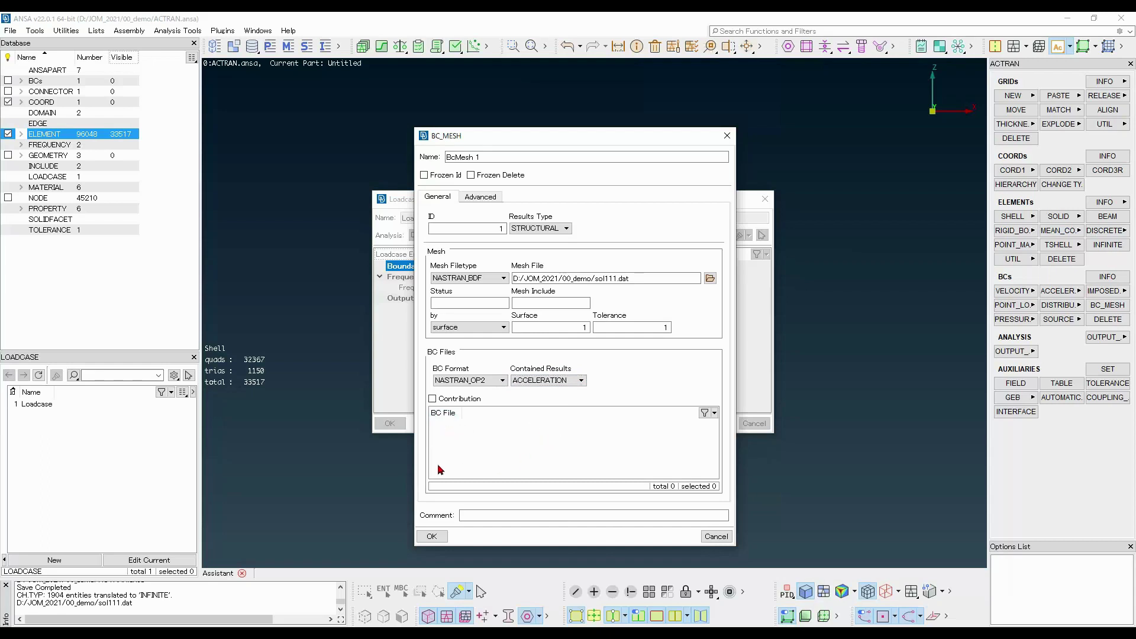
right_click(441, 432)
left_click(468, 438)
left_click(457, 425)
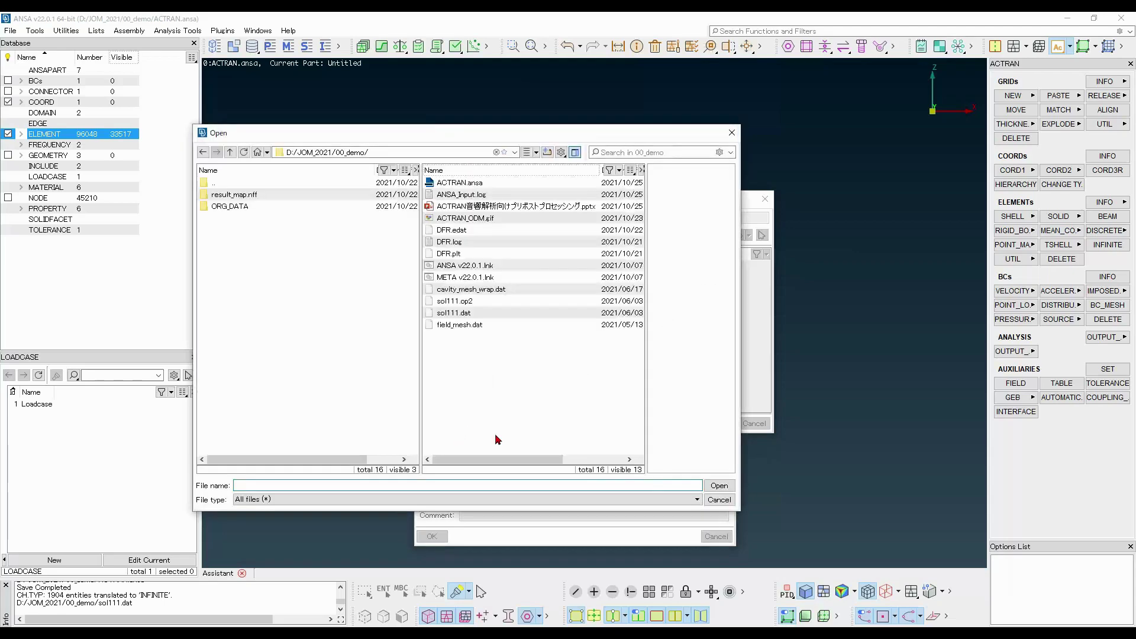
left_click(500, 301)
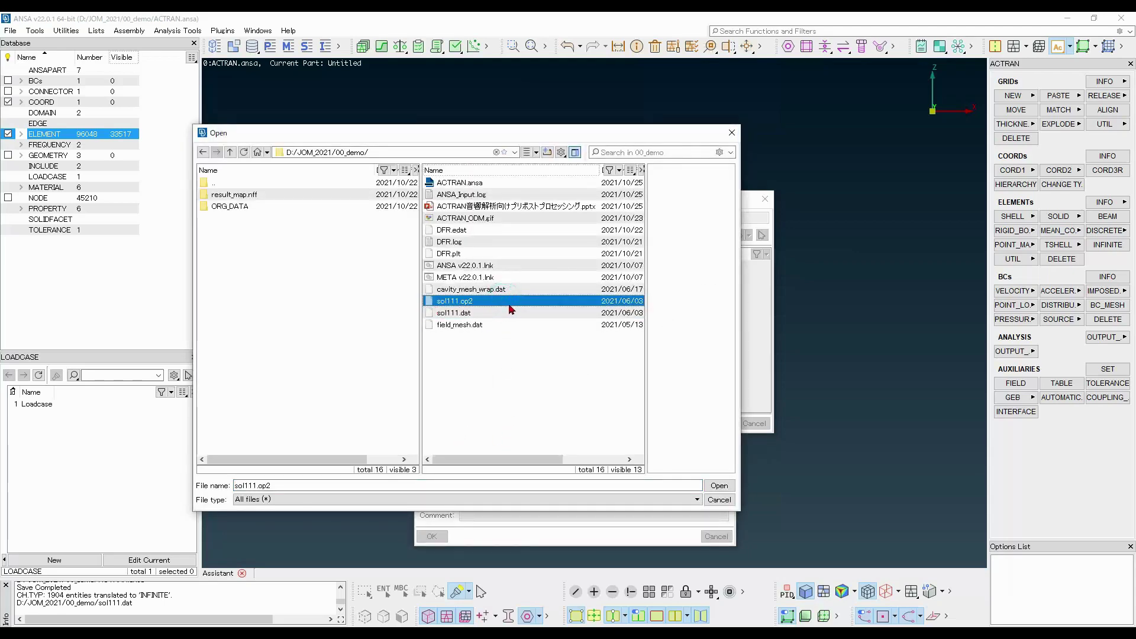
double_click(500, 302)
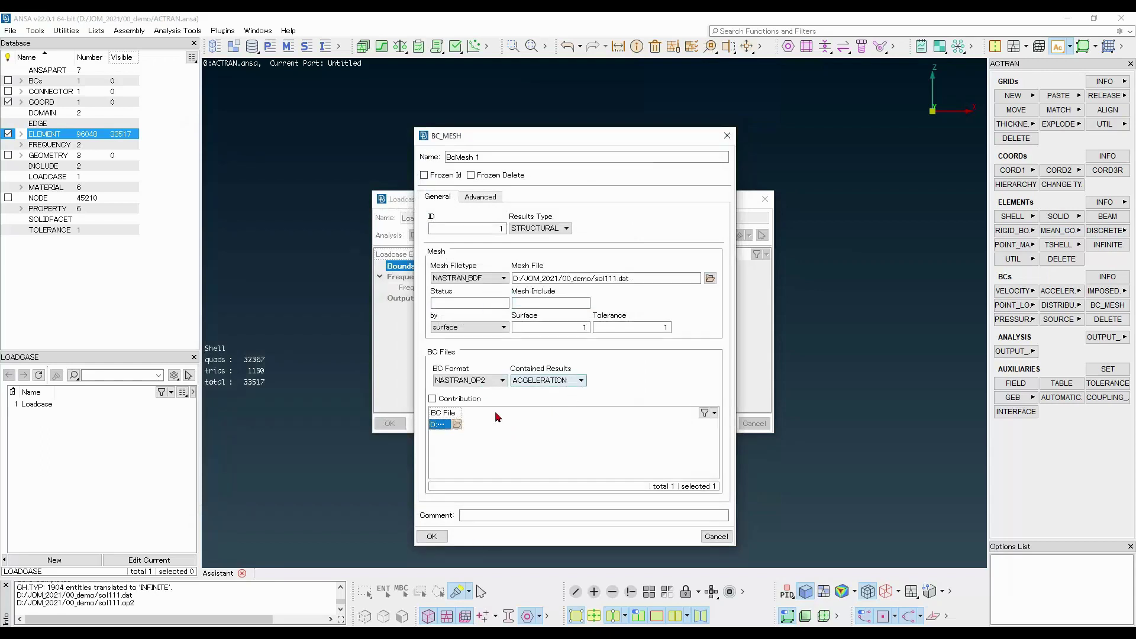
double_click(464, 412)
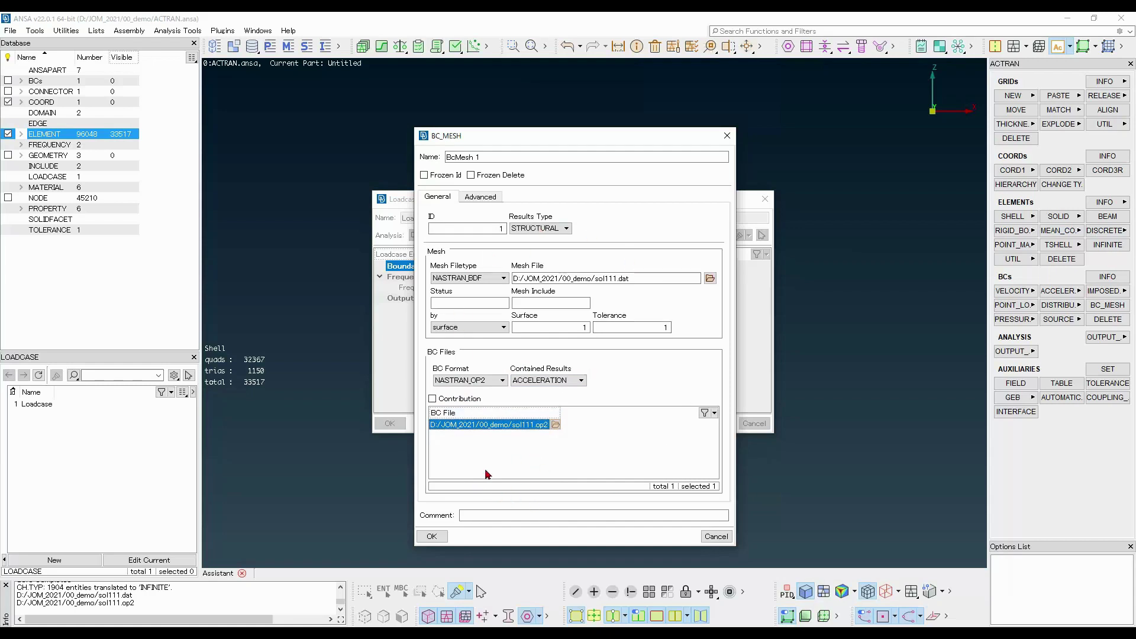
left_click(432, 536)
left_click(487, 276)
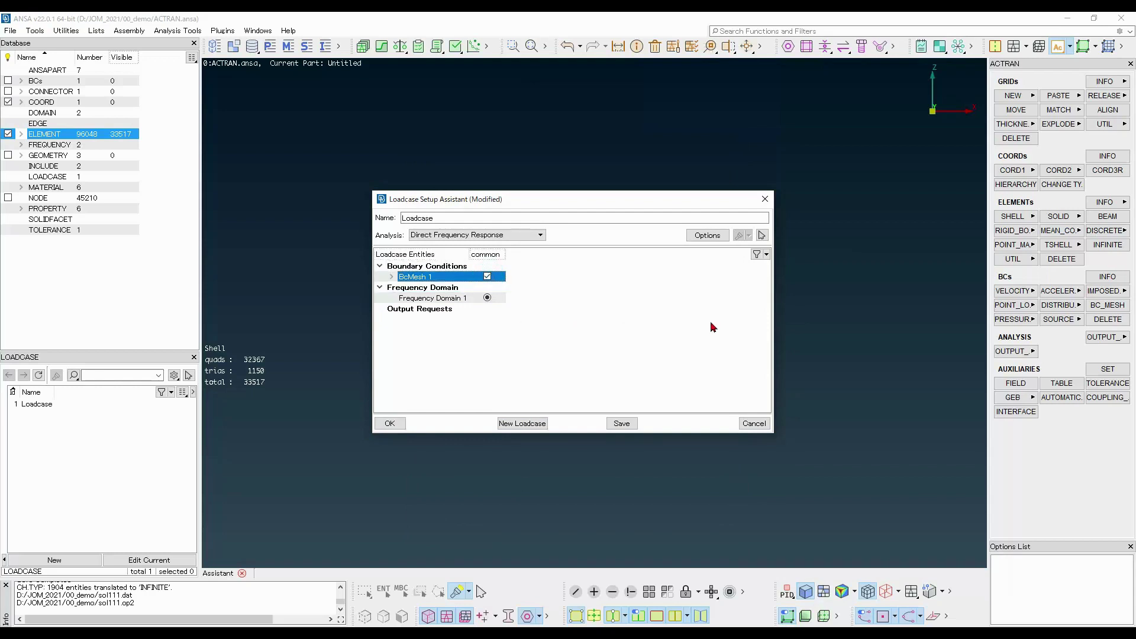
Create a new Field Point FRF output under the loadcase's output requests
left_click(417, 310)
left_click(417, 310)
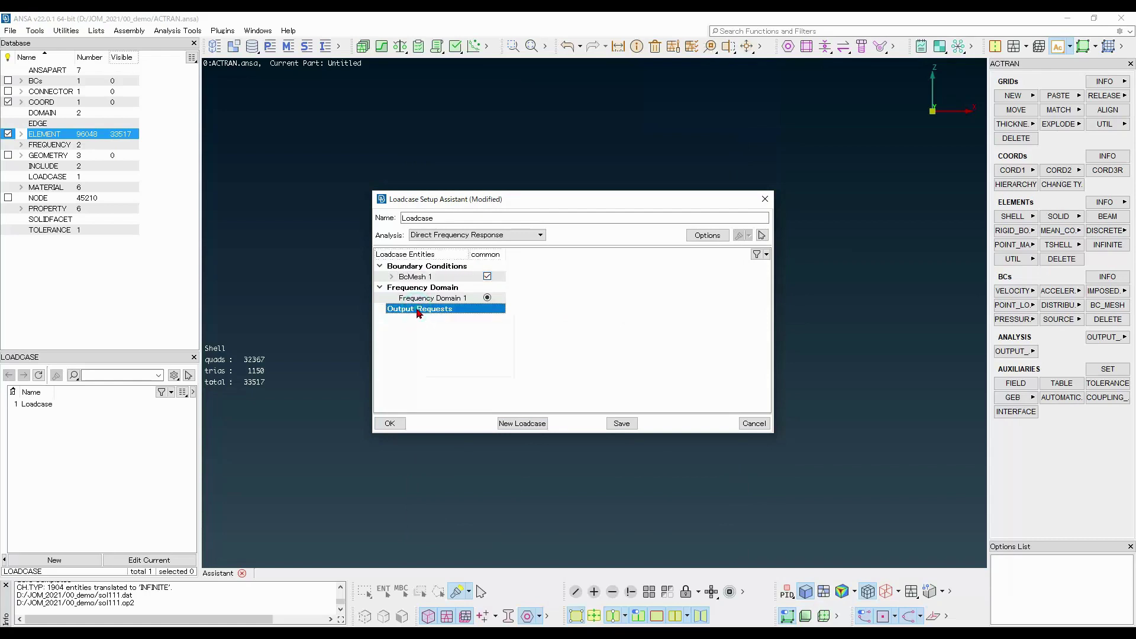
right_click(417, 310)
mouse_move(477, 320)
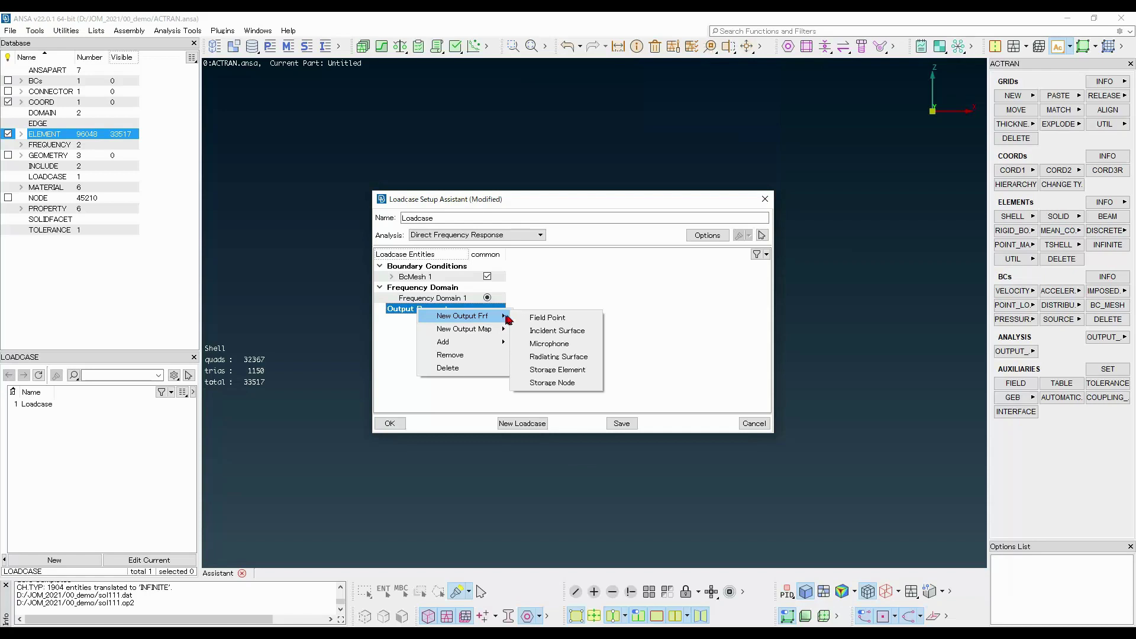
left_click(579, 320)
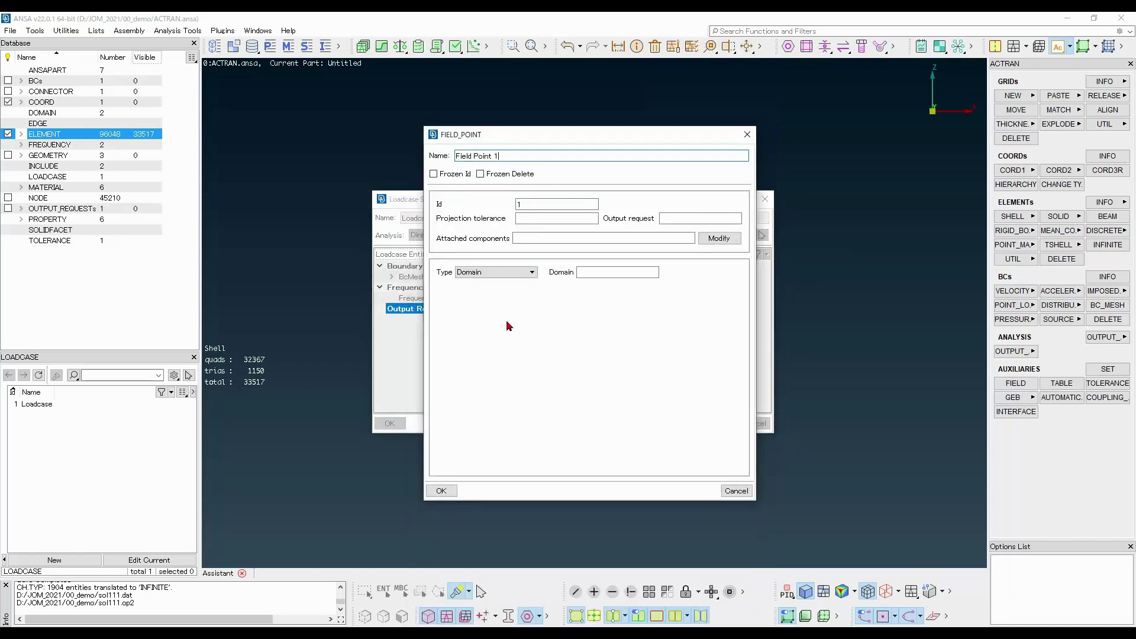
Keep the field point's type as Domain, assign the Visu_Map domain, save it and include it in the loadcase
left_click(485, 277)
left_click(523, 282)
left_click(635, 276)
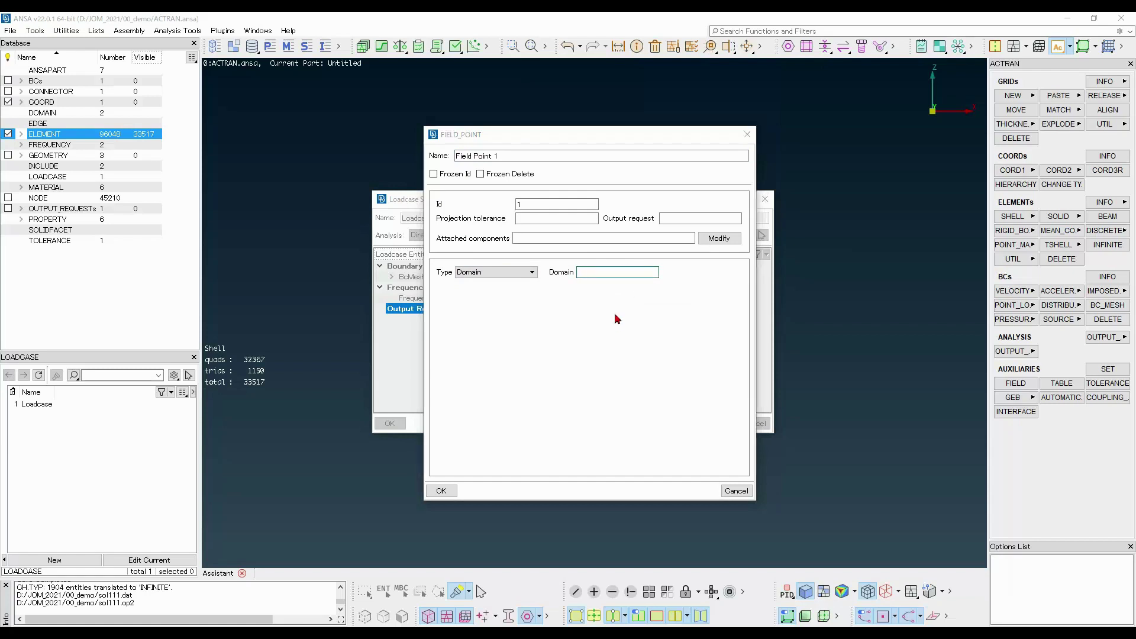
key("F1")
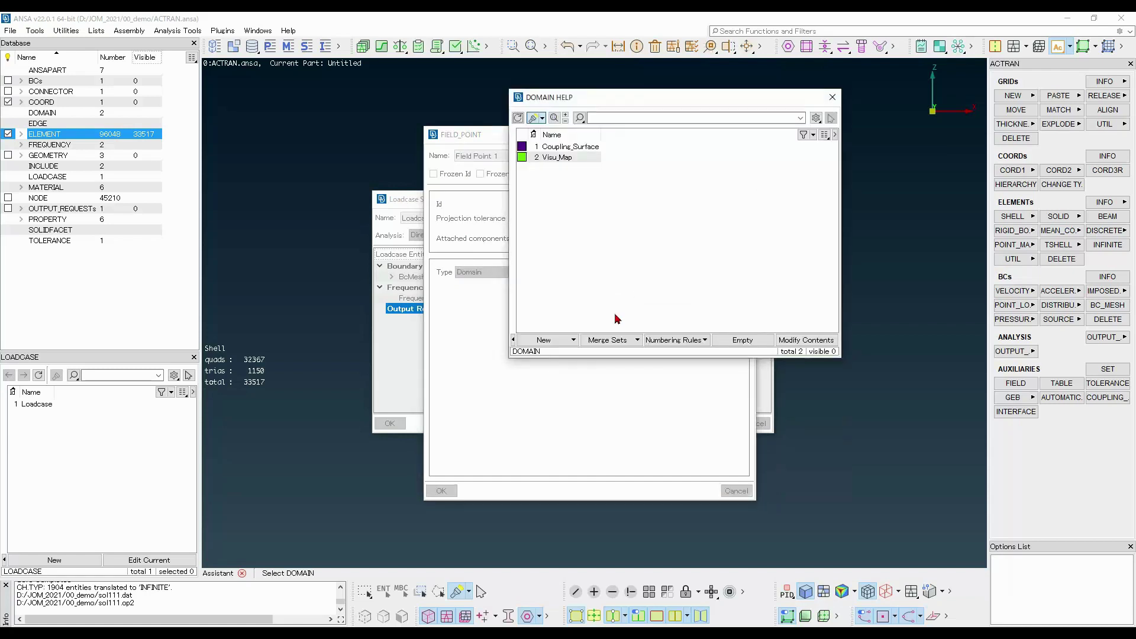
left_click(581, 159)
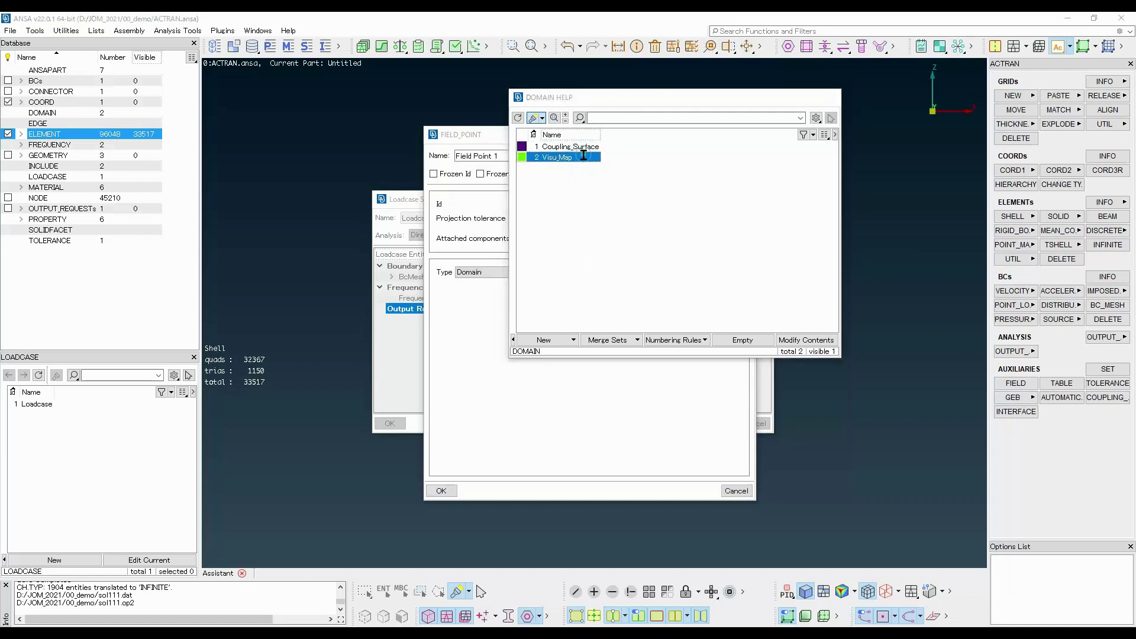
middle_click(583, 160)
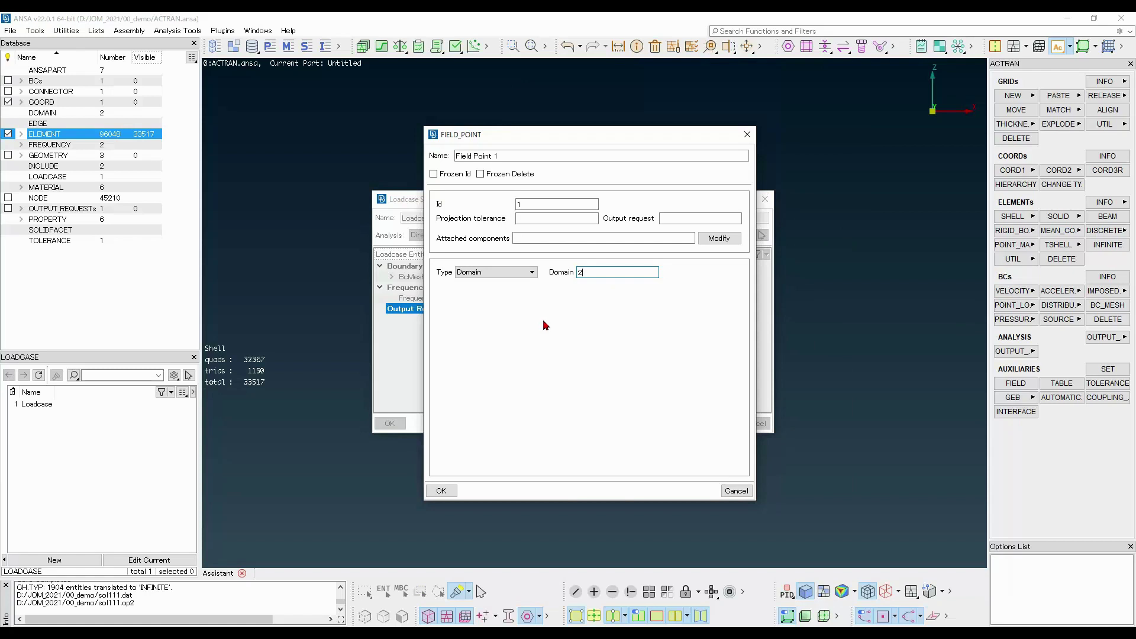
left_click(442, 492)
left_click(487, 319)
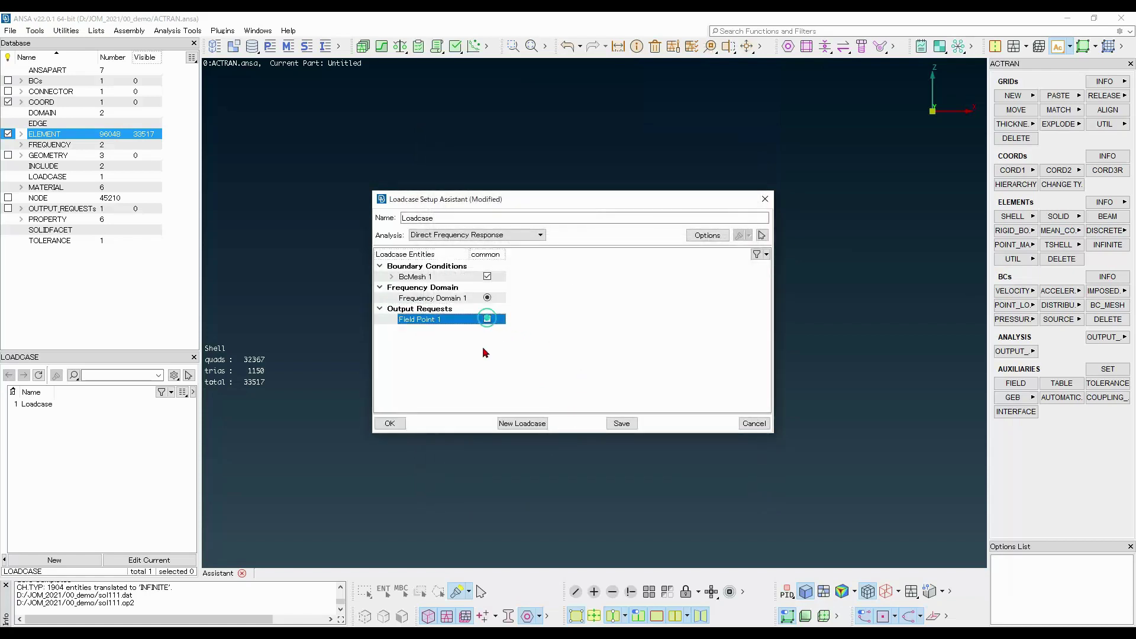
Create a Field Save output map and set its results filename to result_map.nff
right_click(429, 322)
mouse_move(494, 340)
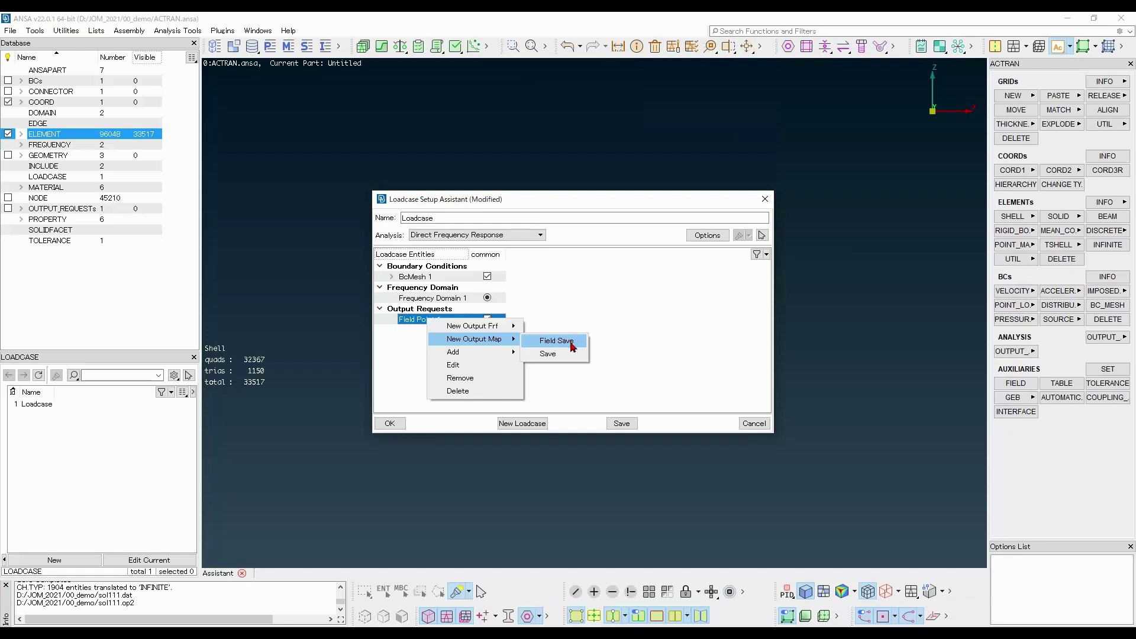
left_click(571, 342)
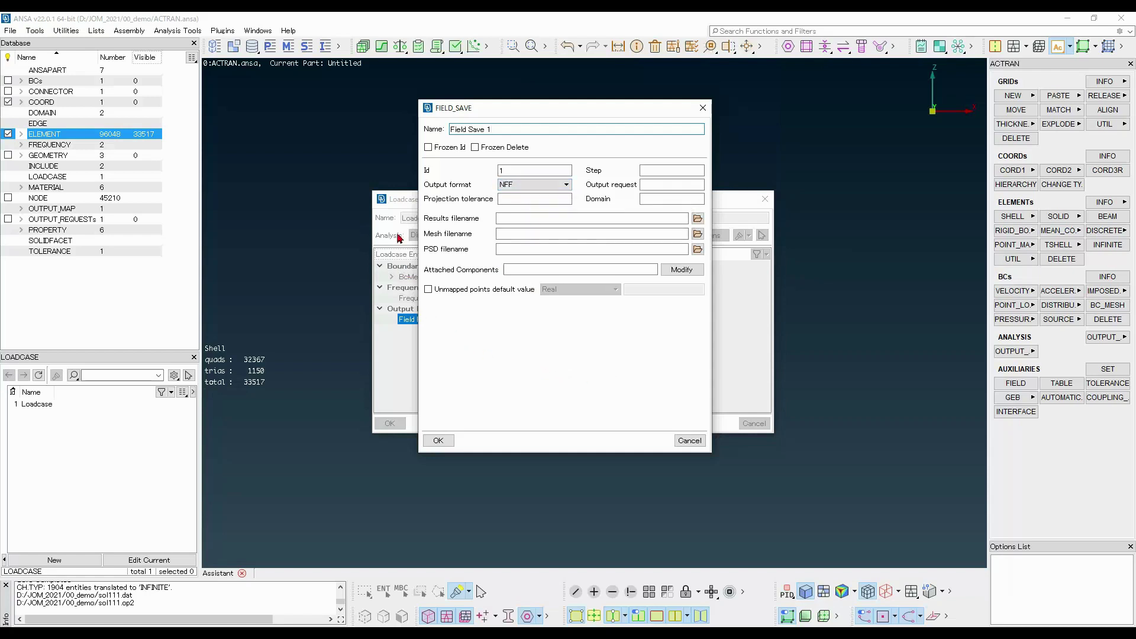
left_click(551, 220)
type("result")
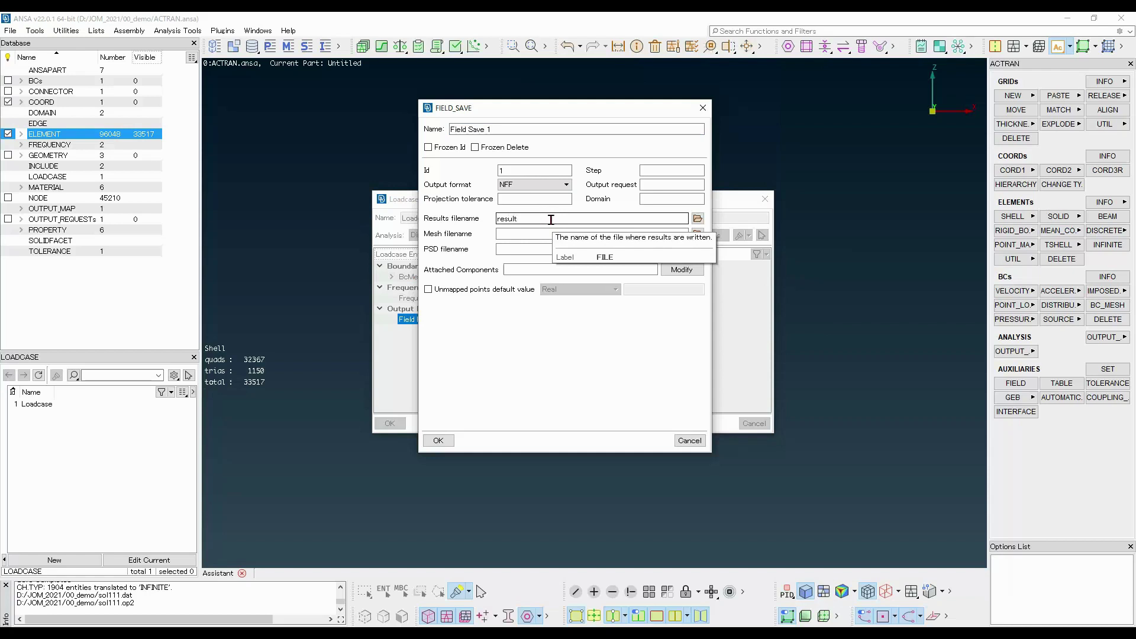
type("_map.nff")
Assign the Visu_Map domain and a step of 14 to the field save, and include it in the loadcase
left_click(685, 199)
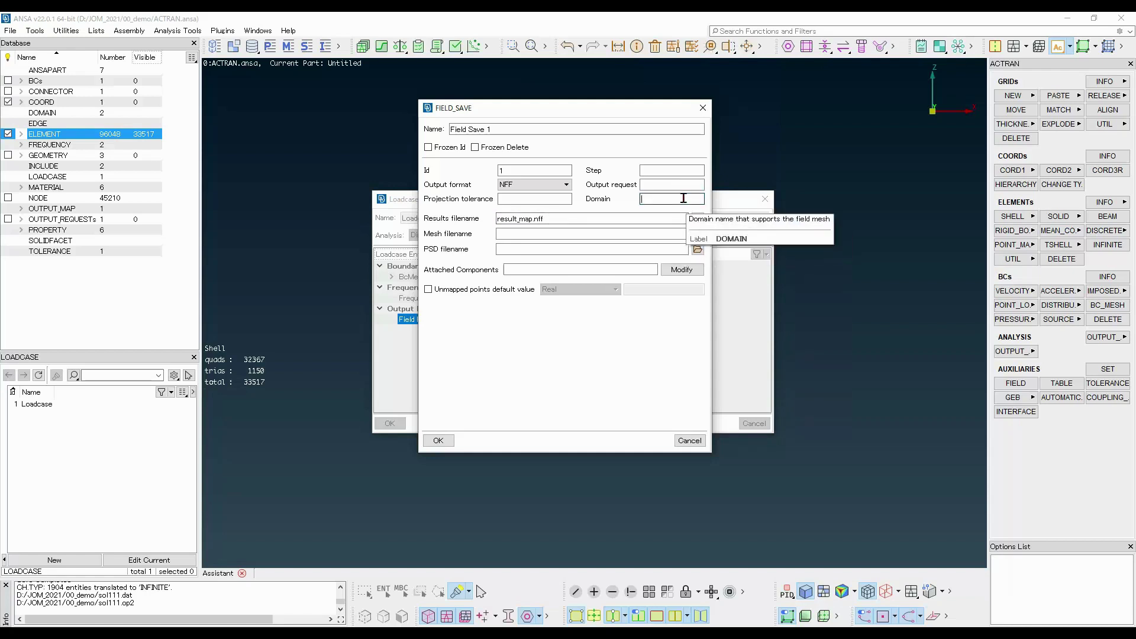
double_click(683, 198)
left_click(578, 158)
middle_click(579, 160)
left_click(666, 172)
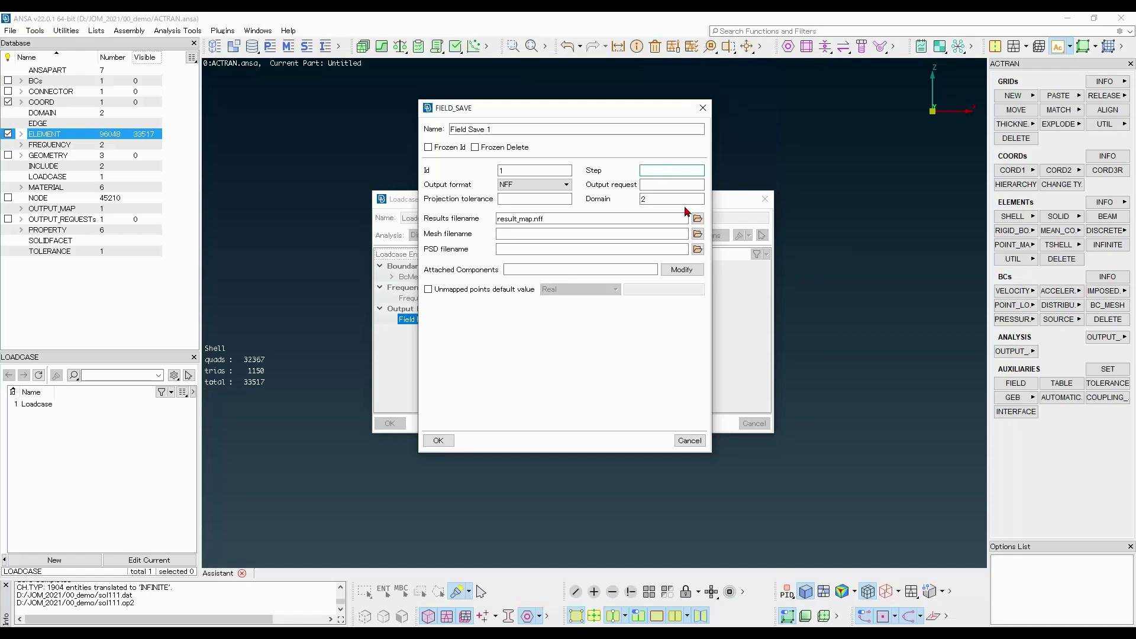
type("14")
left_click(438, 441)
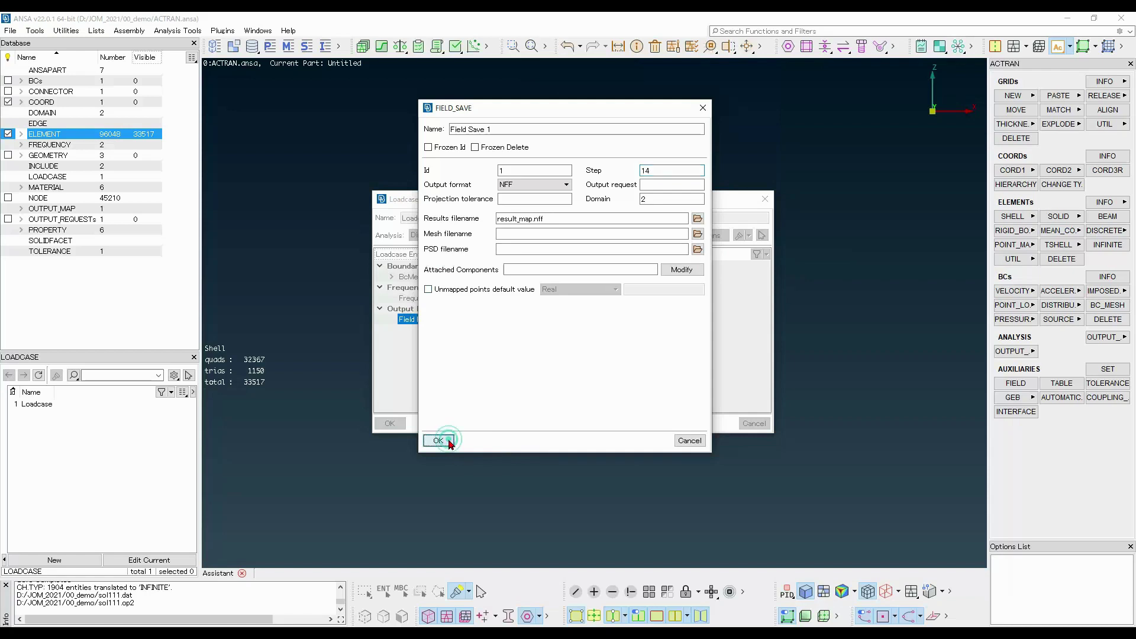
left_click(487, 329)
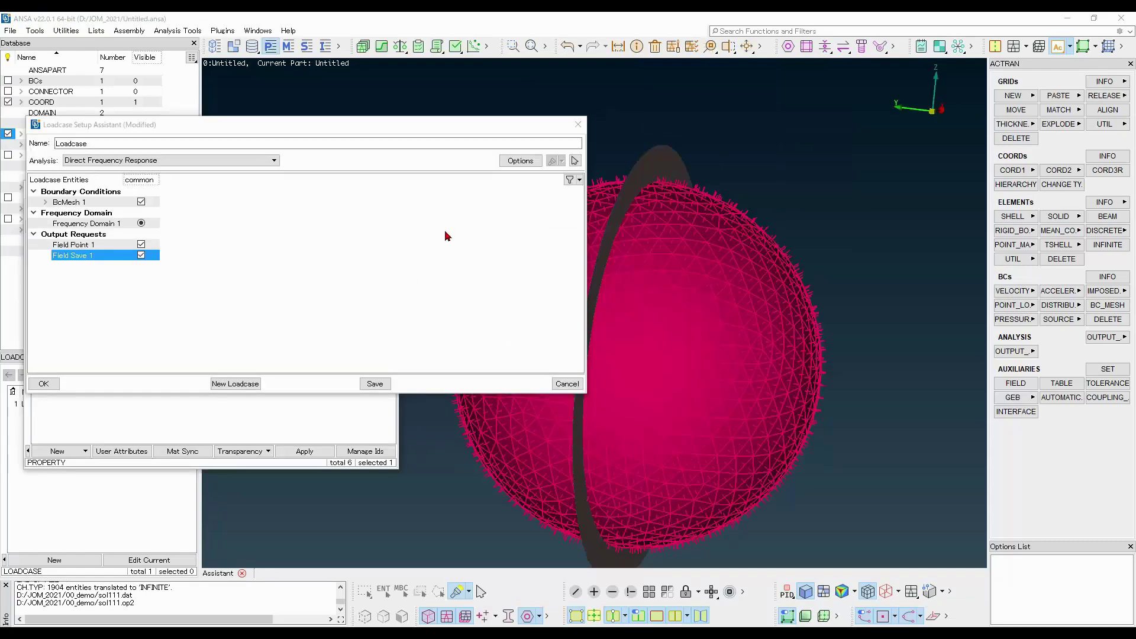
Enable the solver parameters in the loadcase's analysis options and set the solver type to MUMPS
left_click(522, 163)
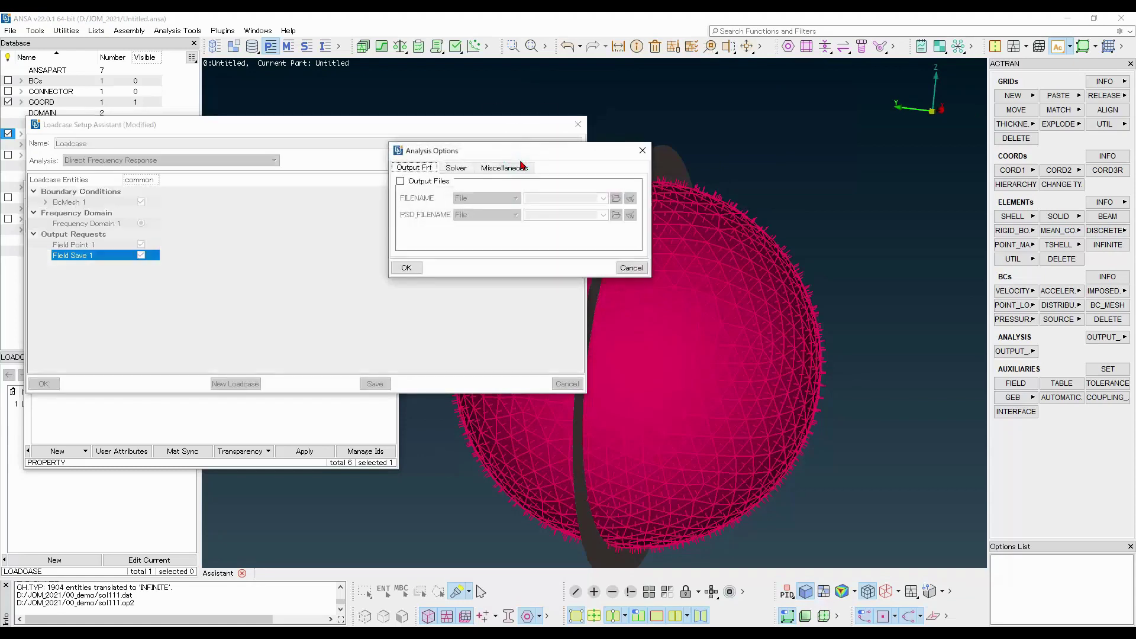
left_click_drag(521, 151, 487, 201)
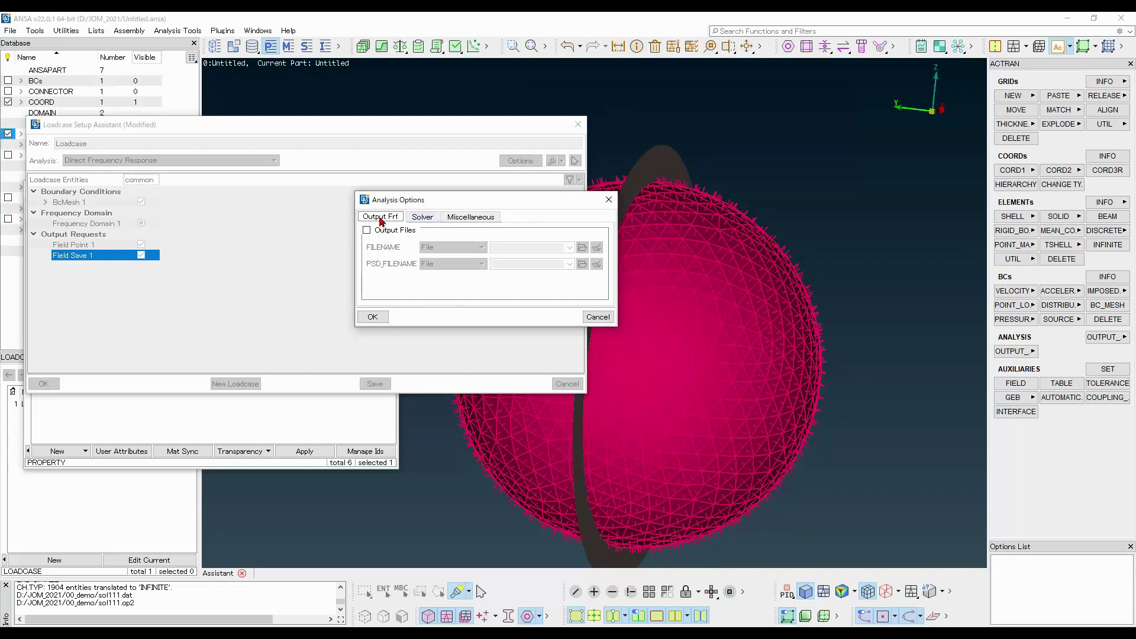
left_click(423, 217)
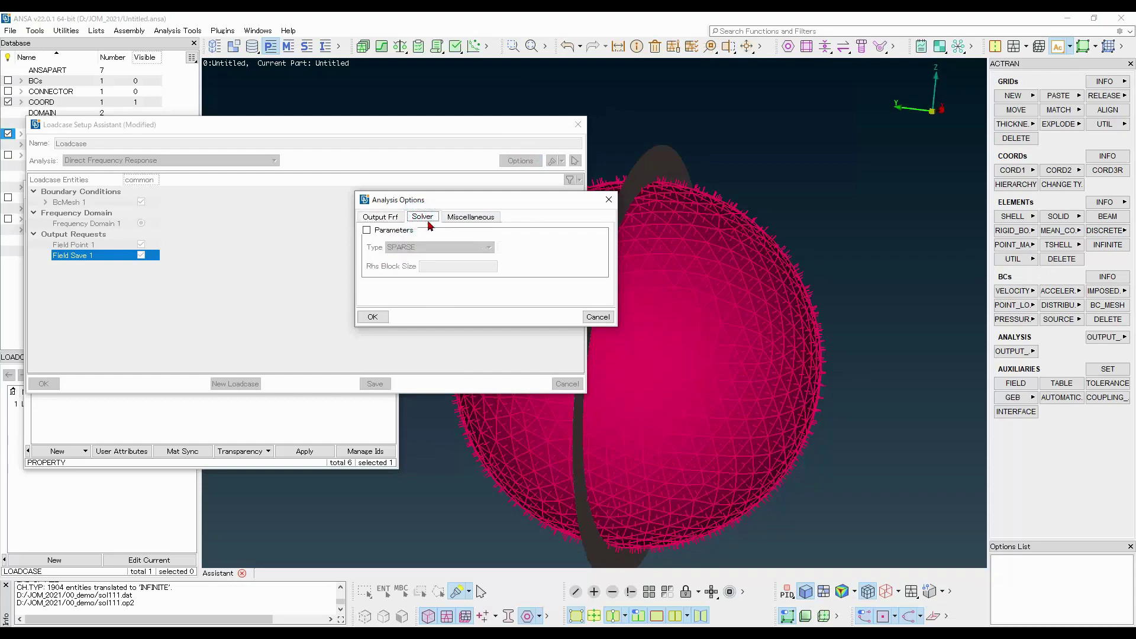
left_click(461, 218)
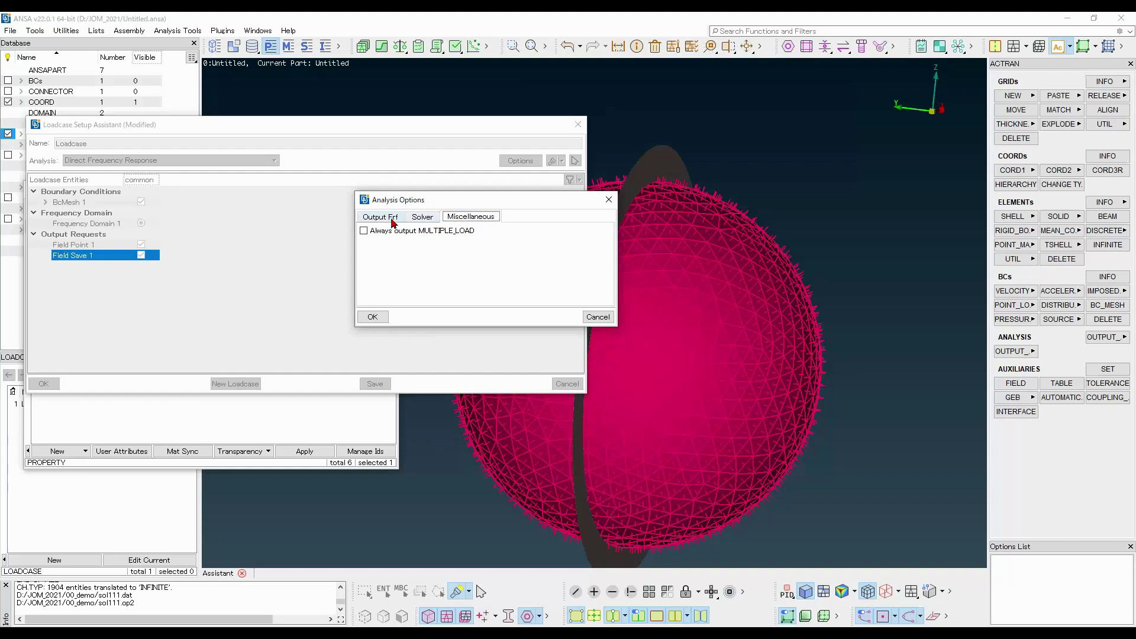
left_click(419, 217)
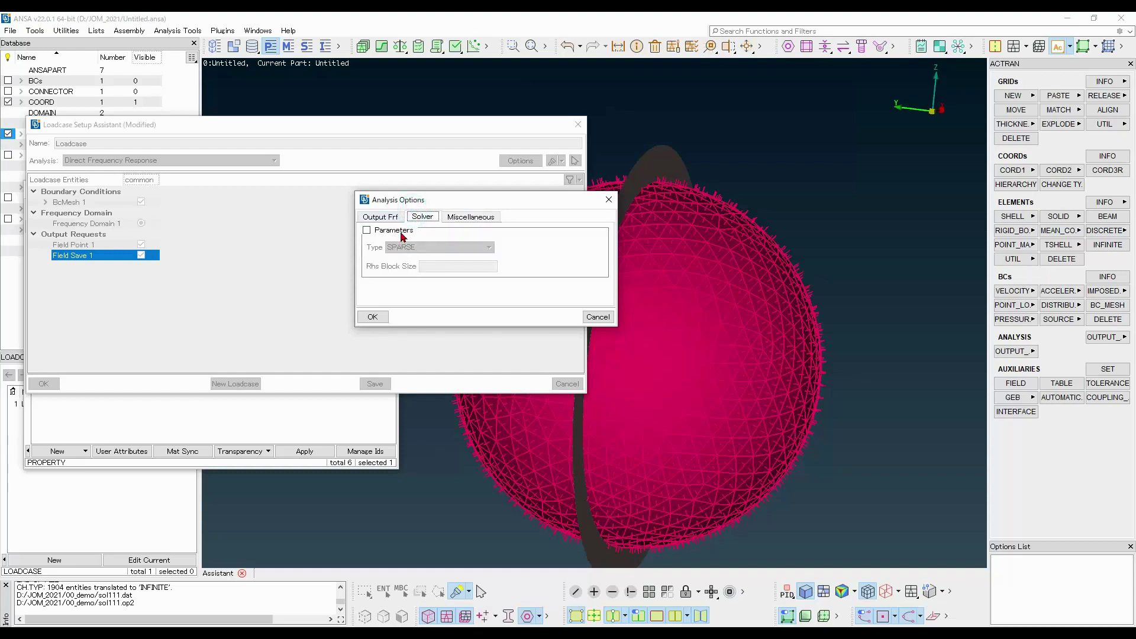
left_click(400, 234)
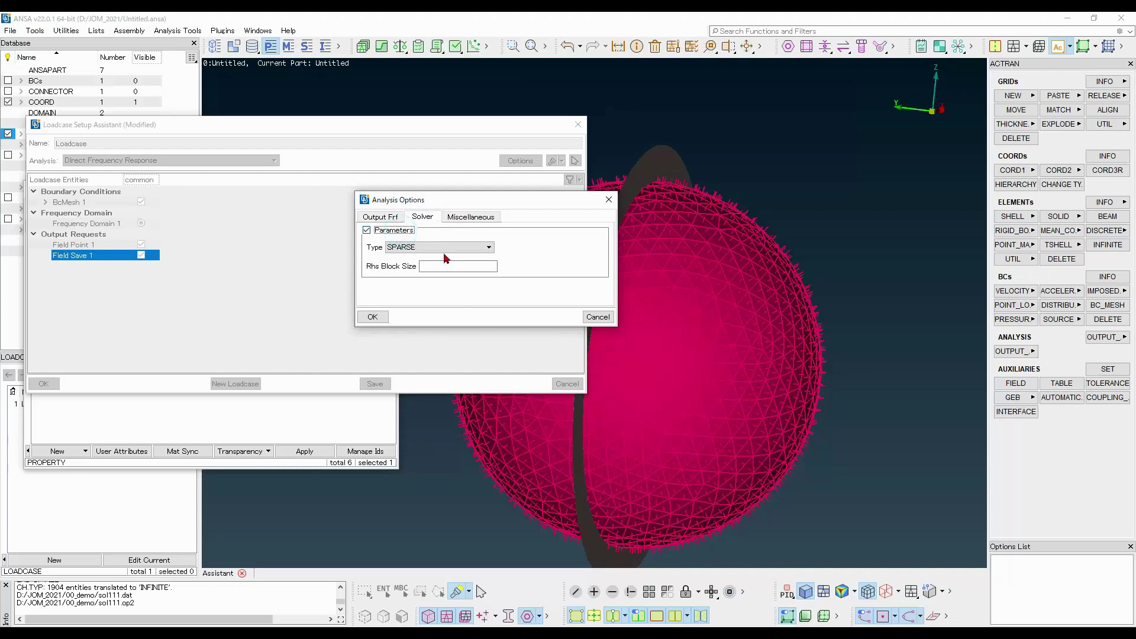
left_click(444, 249)
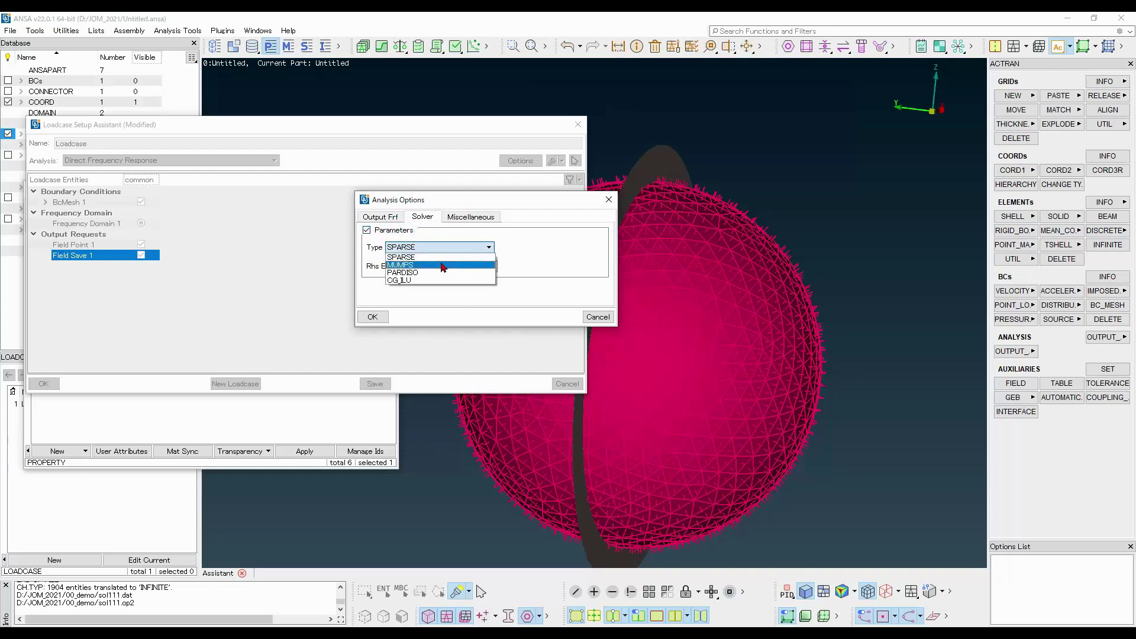
left_click(443, 265)
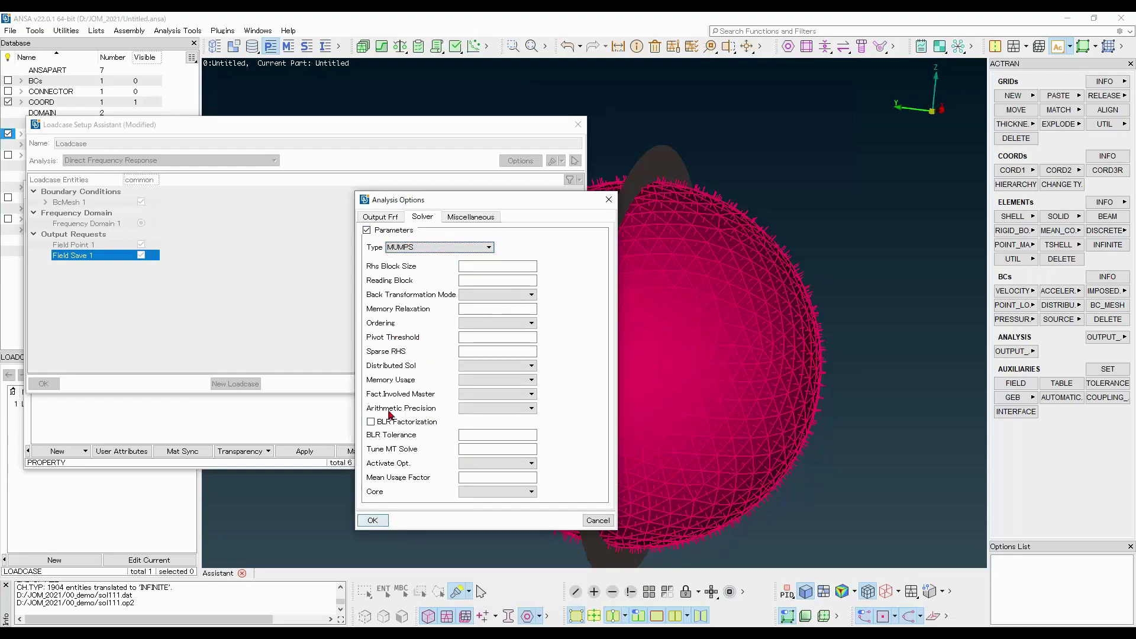
left_click(379, 216)
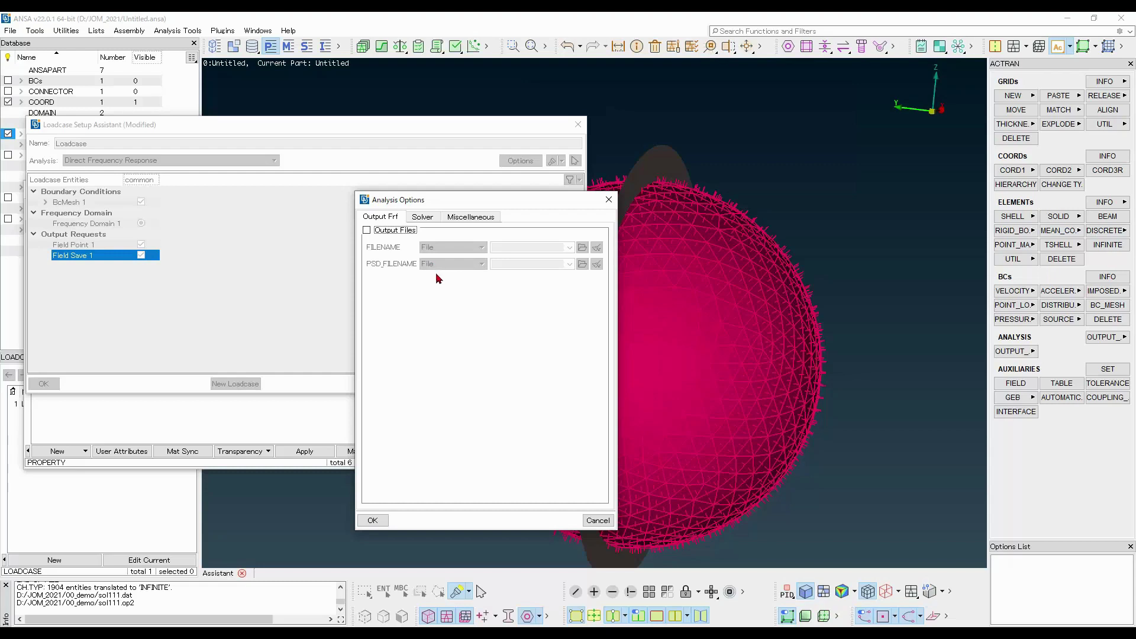
left_click(433, 222)
left_click(457, 217)
left_click(430, 217)
left_click(398, 216)
left_click(426, 218)
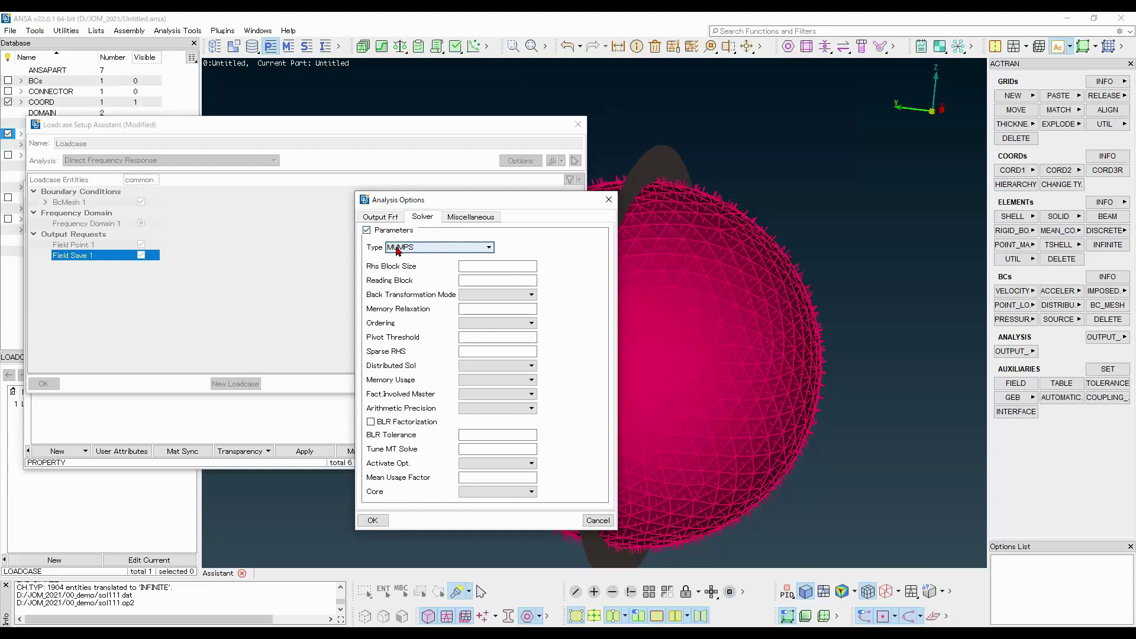
Accept the analysis options and the loadcase setup, and close the Properties list
left_click(375, 521)
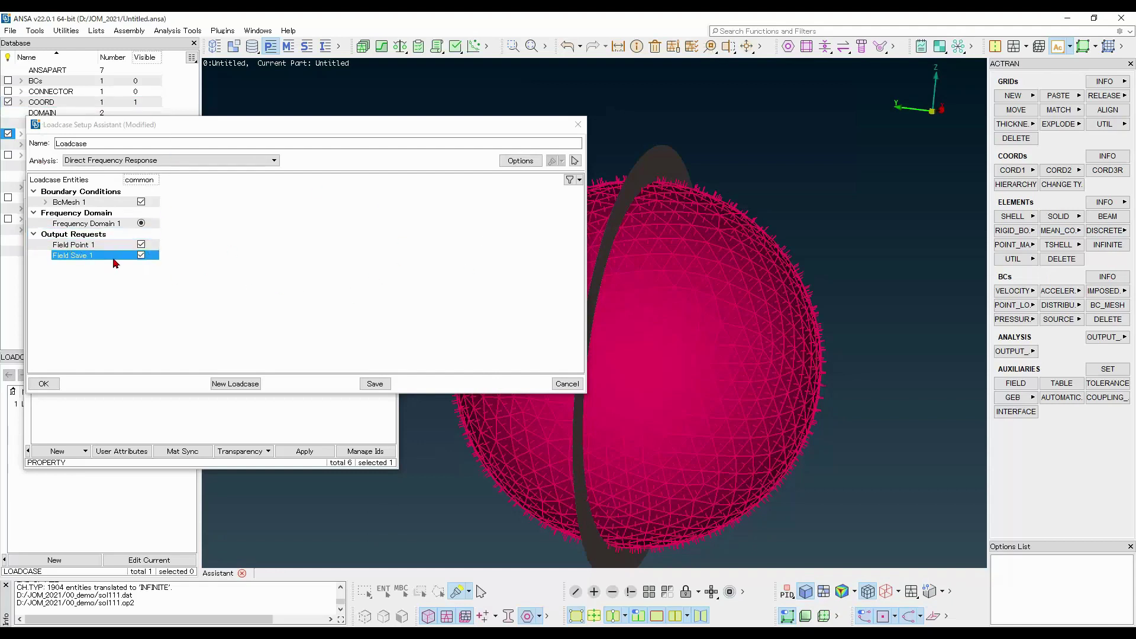
left_click(44, 384)
left_click(243, 381)
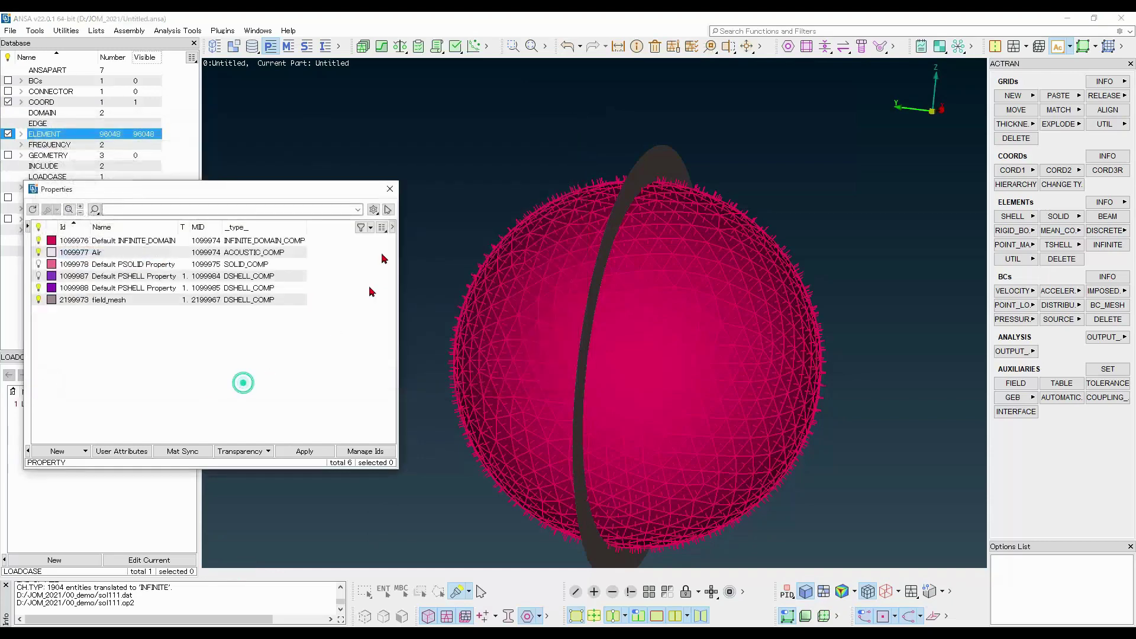
left_click(390, 189)
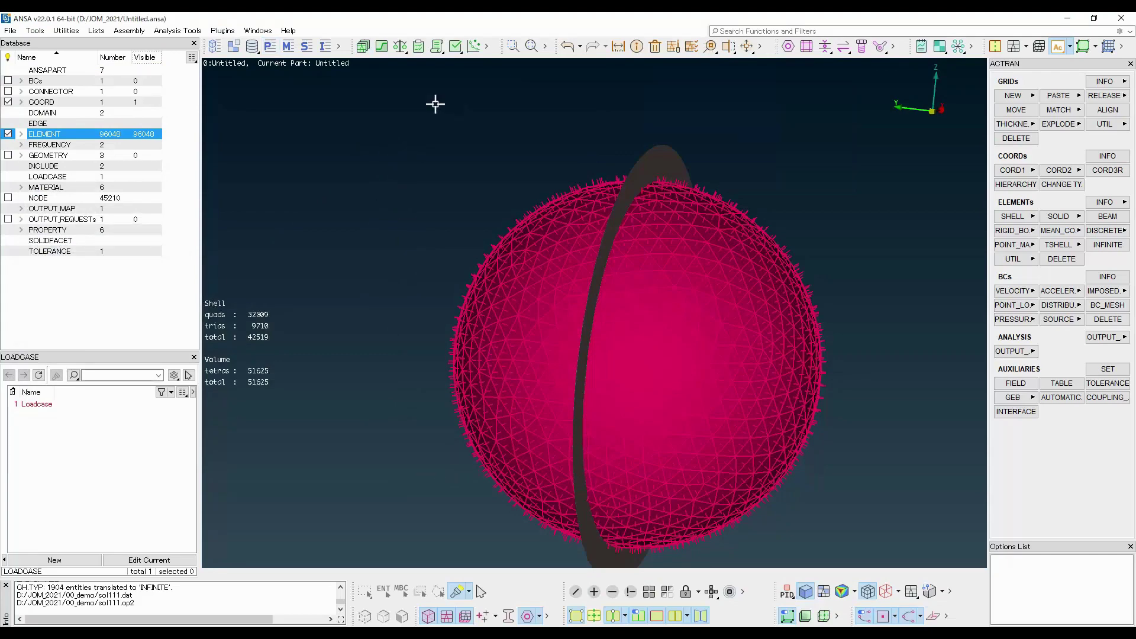
Open the list of includes and collapse the contents of cavity_mesh_wrap.dat and field_mesh.dat
left_click(325, 46)
left_click(336, 72)
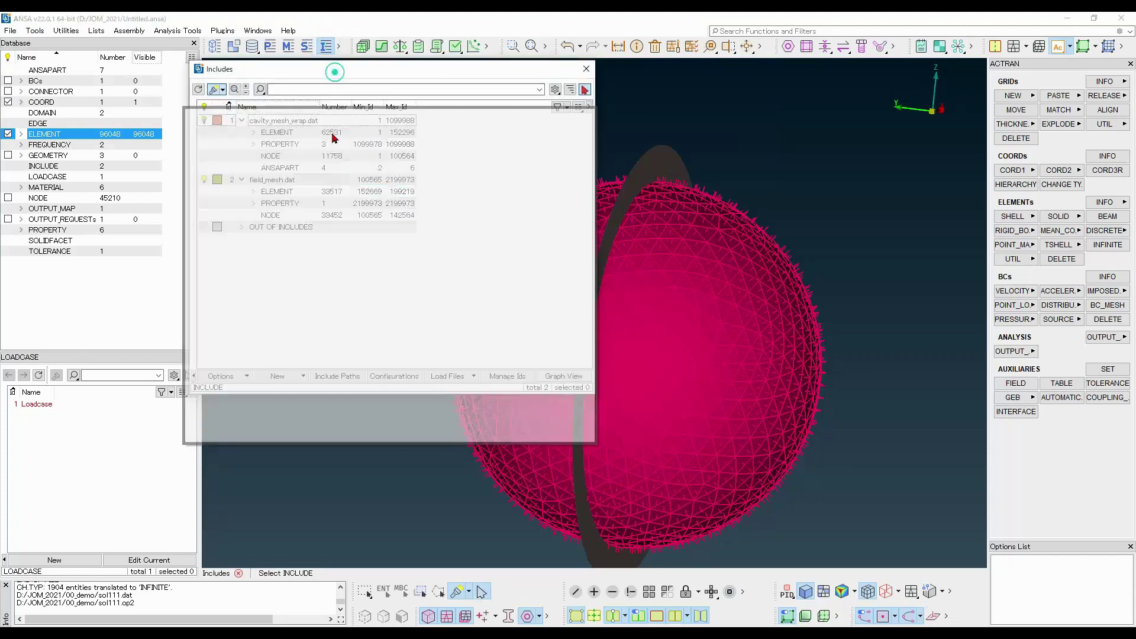
left_click_drag(398, 172, 401, 173)
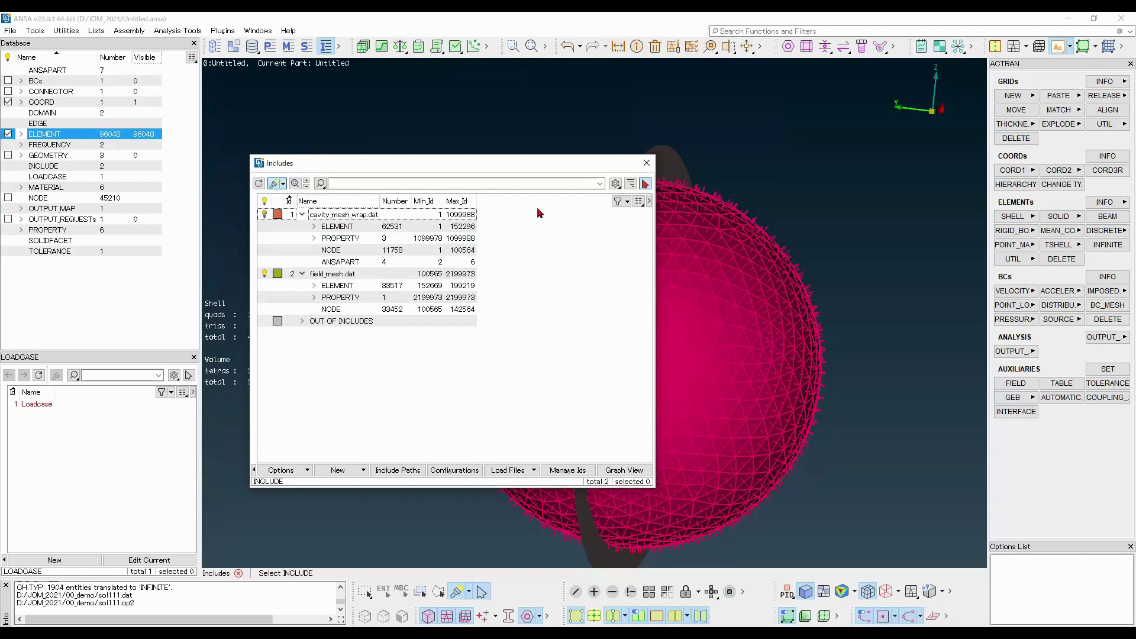
left_click(302, 274)
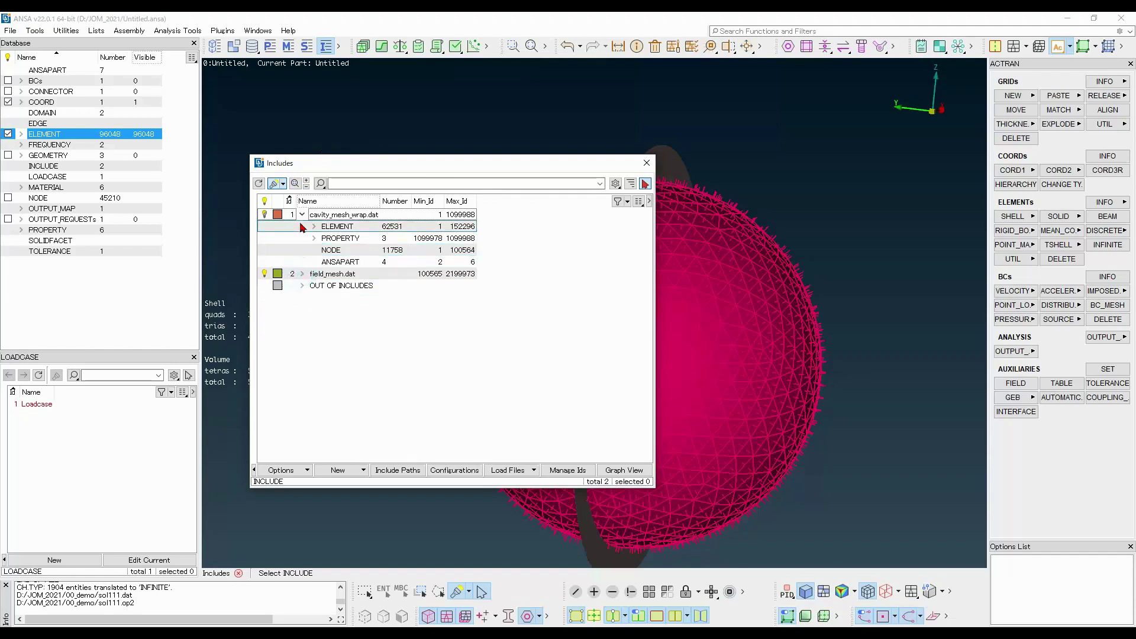
left_click(301, 214)
left_click(429, 336)
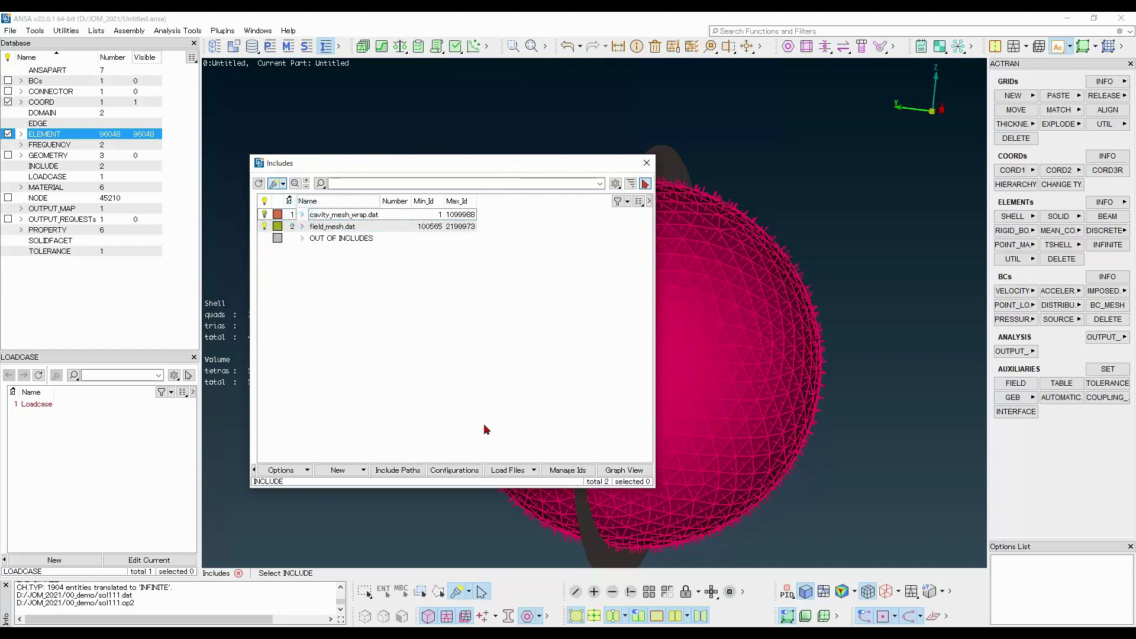
Add the TYPE and TOPOLOGY TYPE columns to the Includes list and widen its window
left_click(639, 202)
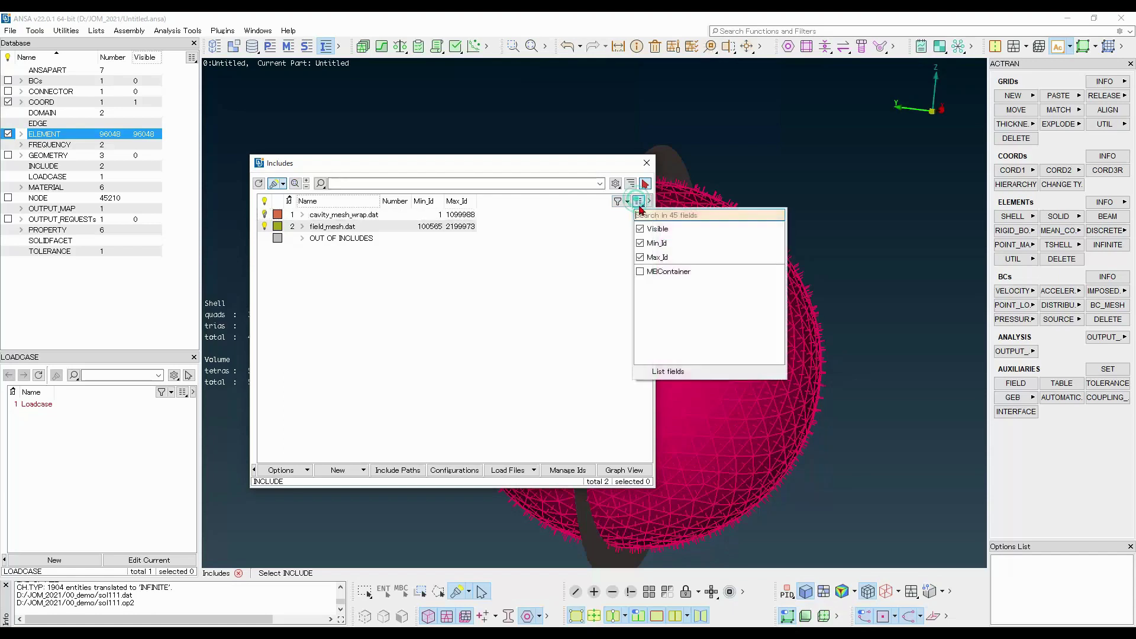
type("type")
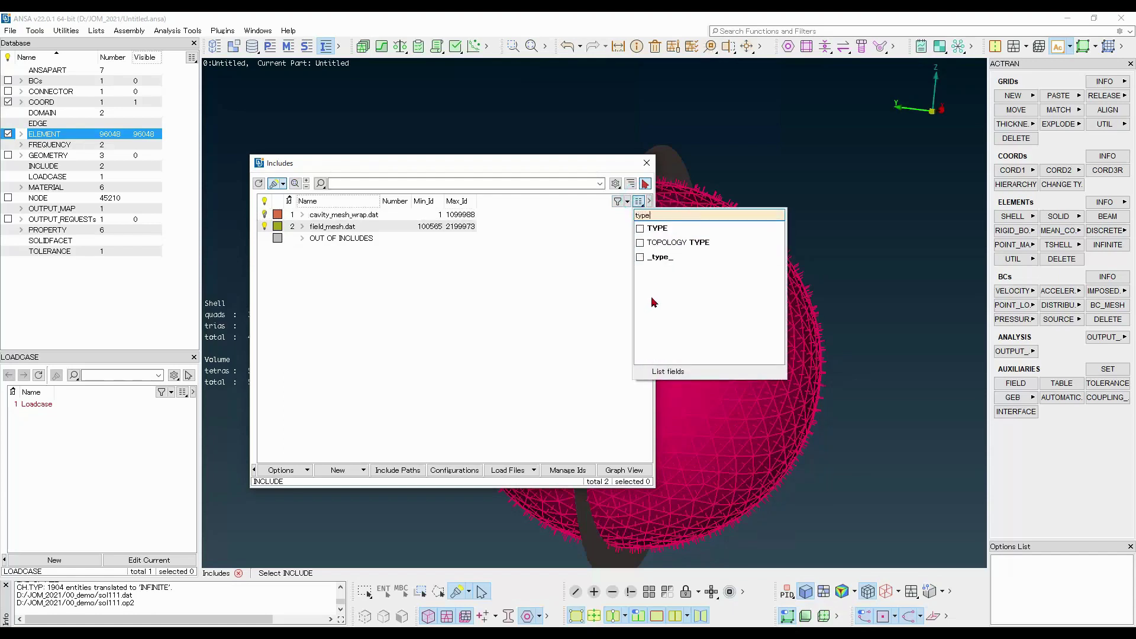
left_click(660, 229)
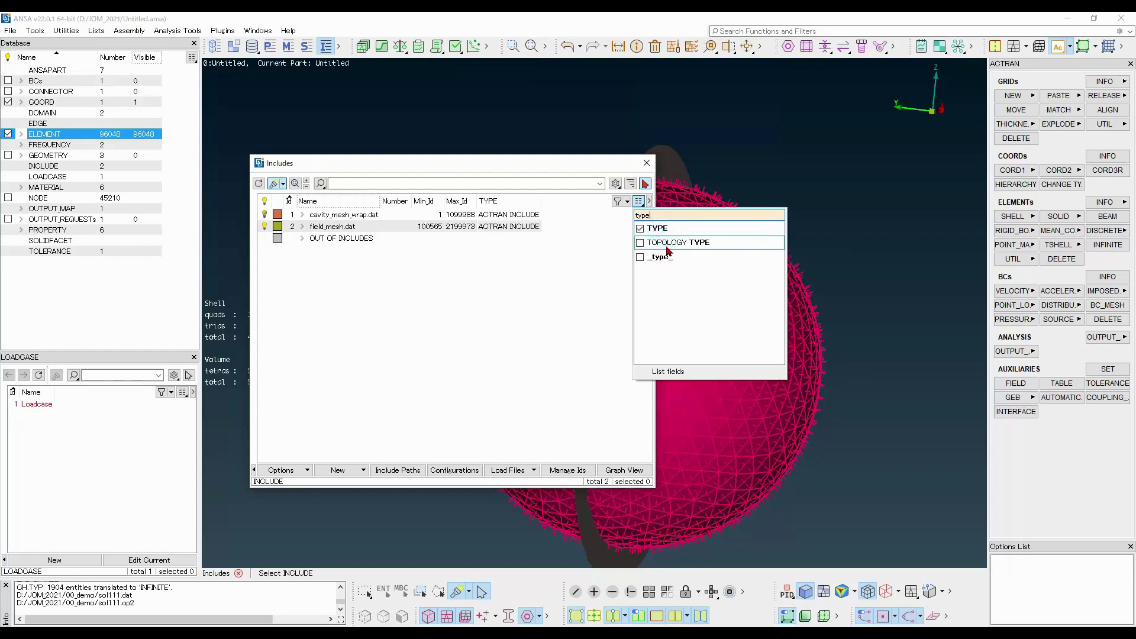
left_click(668, 243)
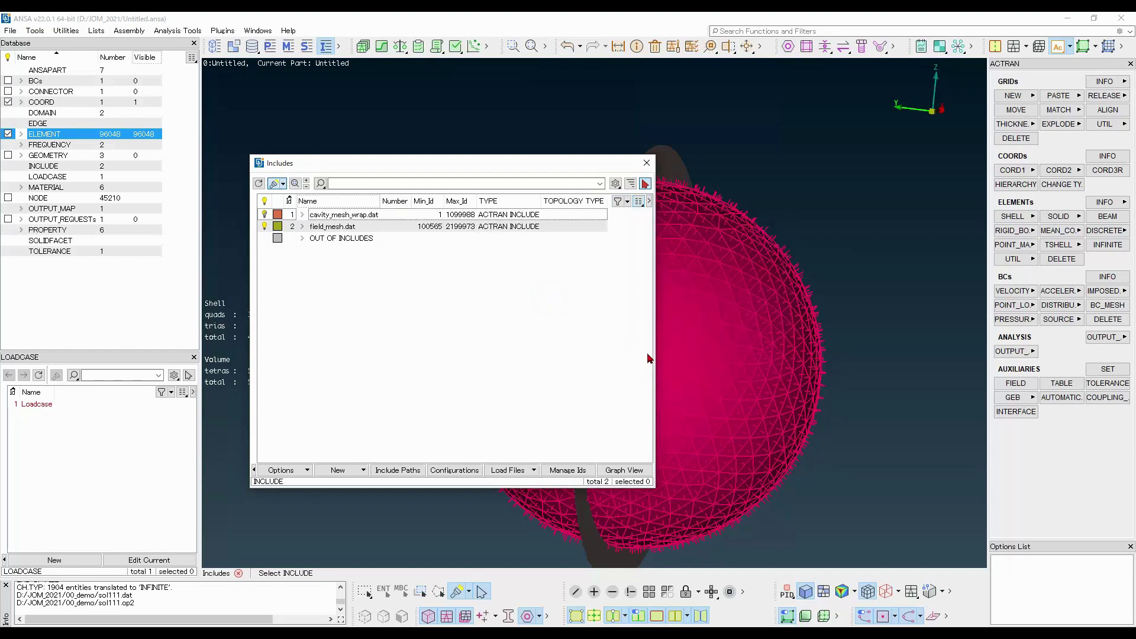
left_click_drag(654, 350, 925, 350)
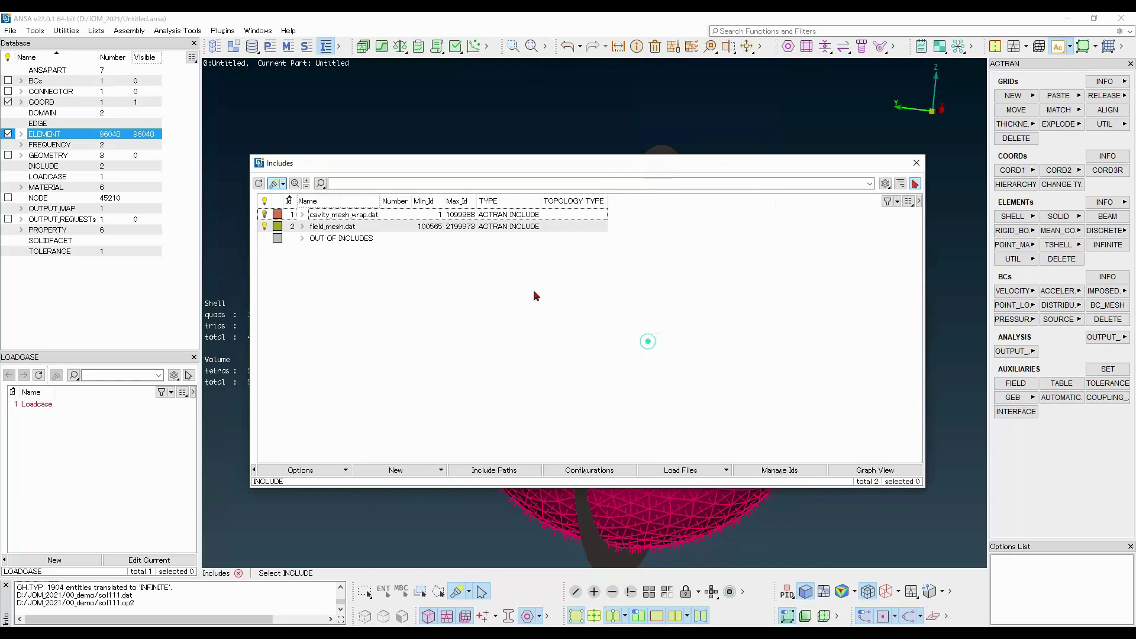
Change the type of both includes, cavity_mesh_wrap.dat and field_mesh.dat, to ACTRAN TOPOLOGY and accept the modification
left_click(498, 214)
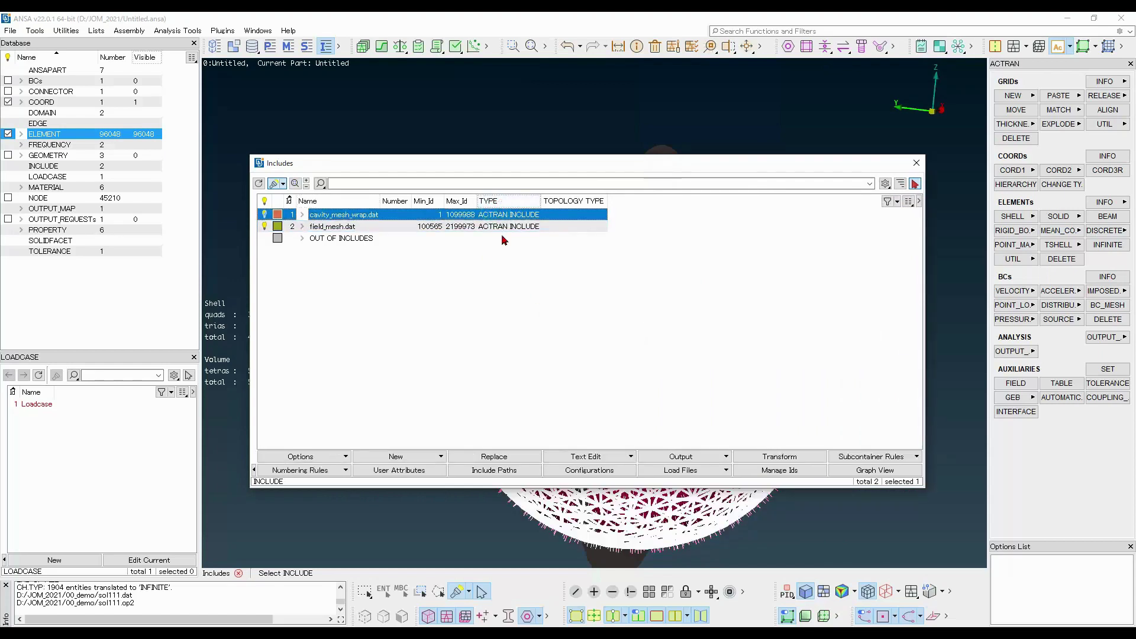
left_click(573, 283)
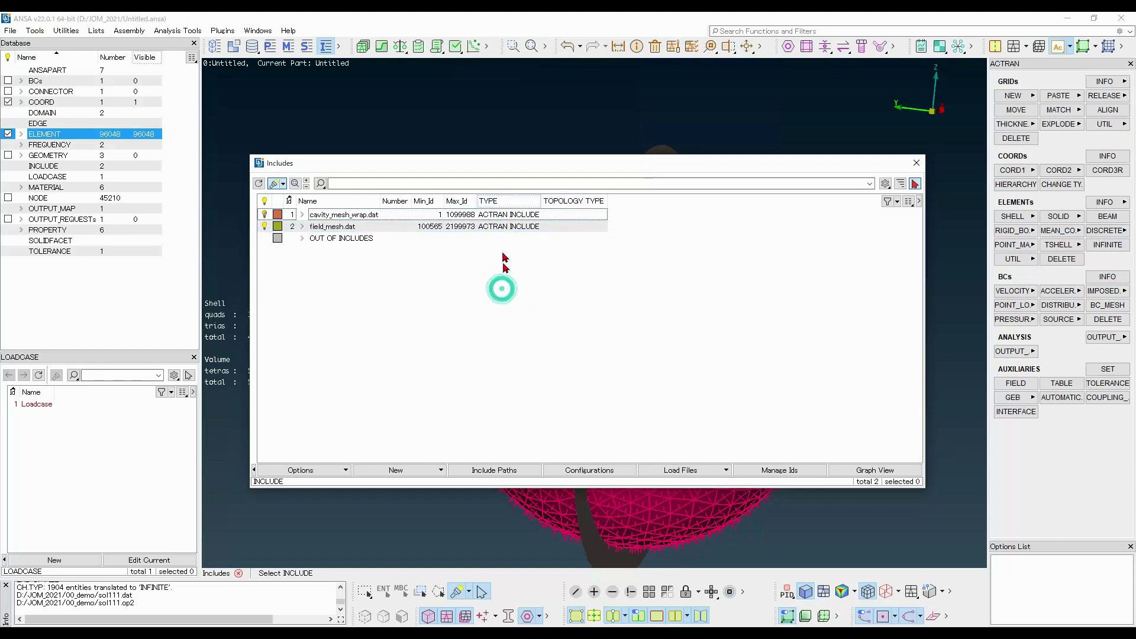
left_click_drag(505, 231, 503, 222)
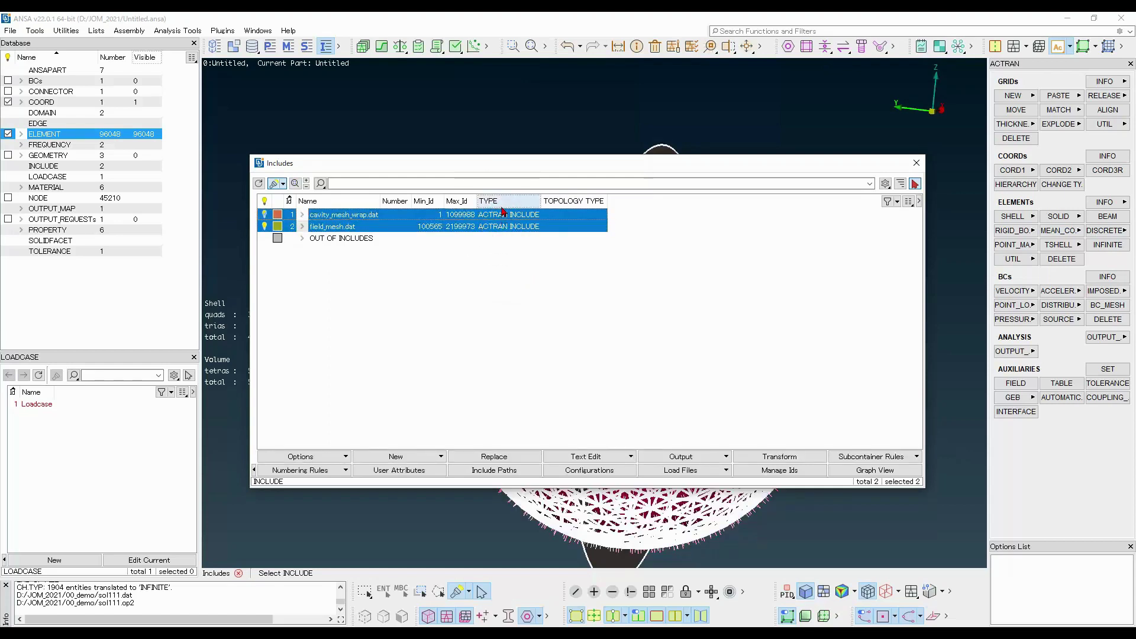
right_click(496, 204)
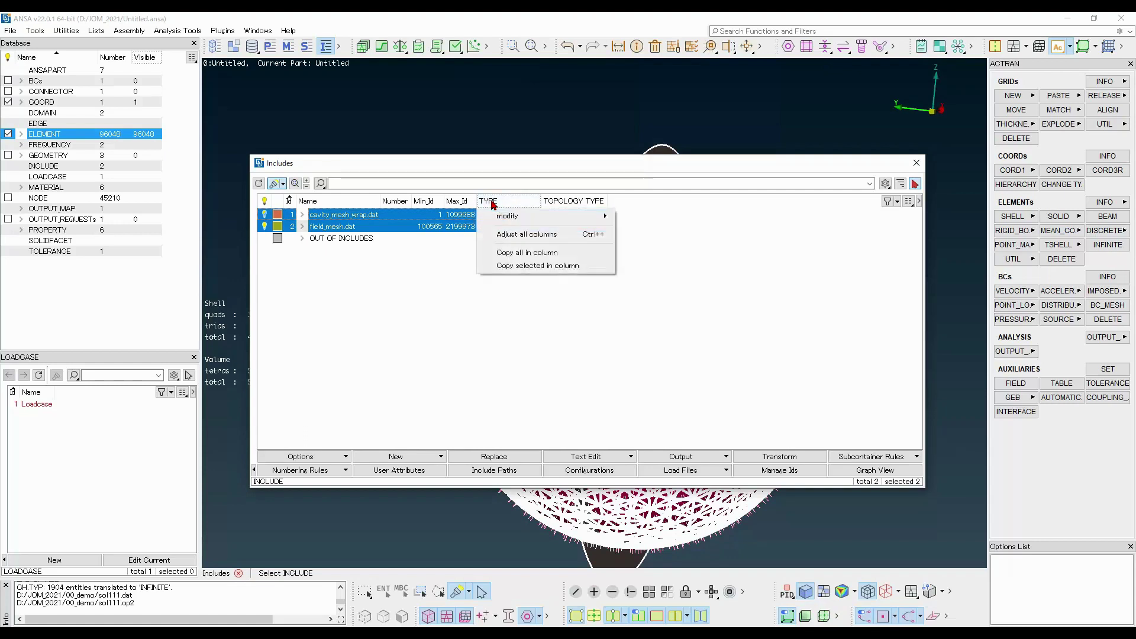
mouse_move(541, 218)
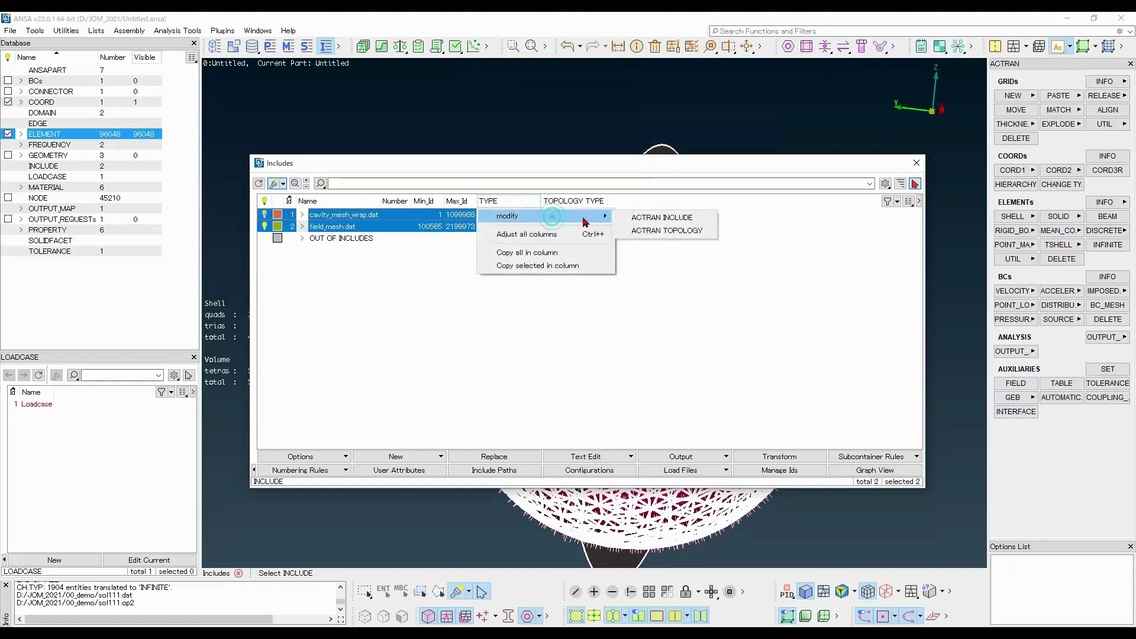
left_click(650, 219)
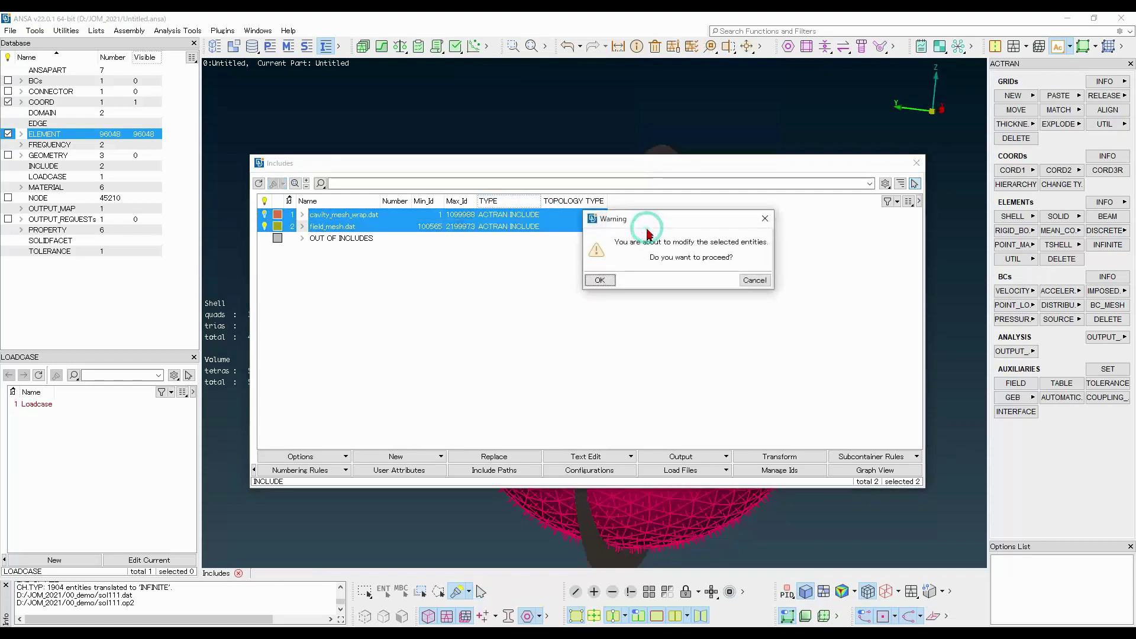
left_click(609, 280)
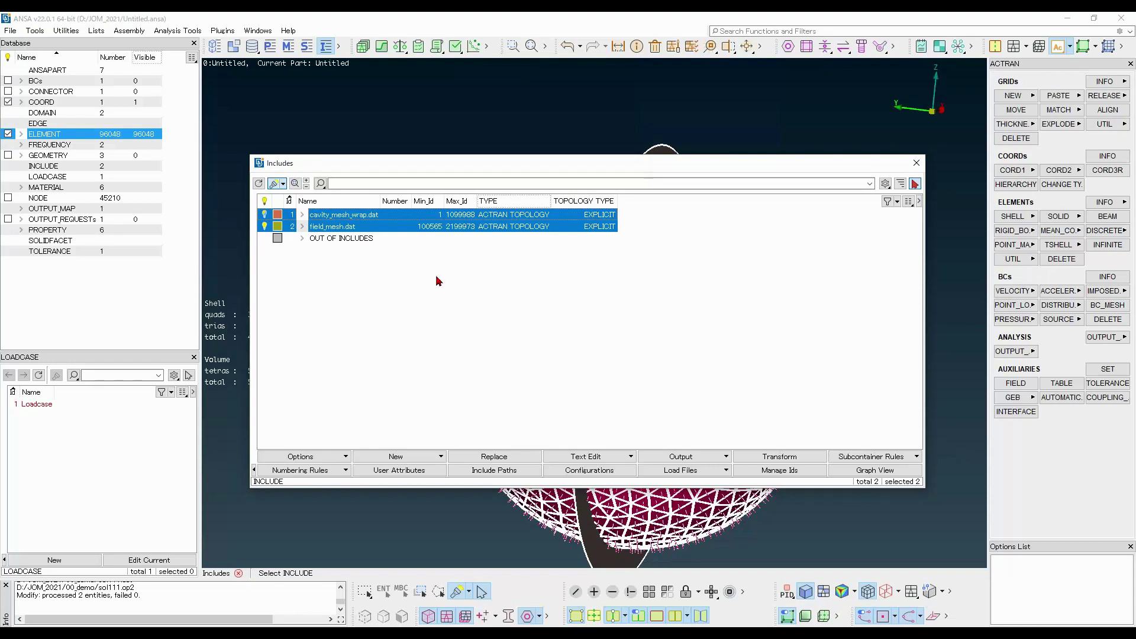
Highlight the cavity_mesh_wrap.dat and field_mesh.dat includes in turn to review them, and close the Includes list
left_click(516, 278)
left_click(346, 216)
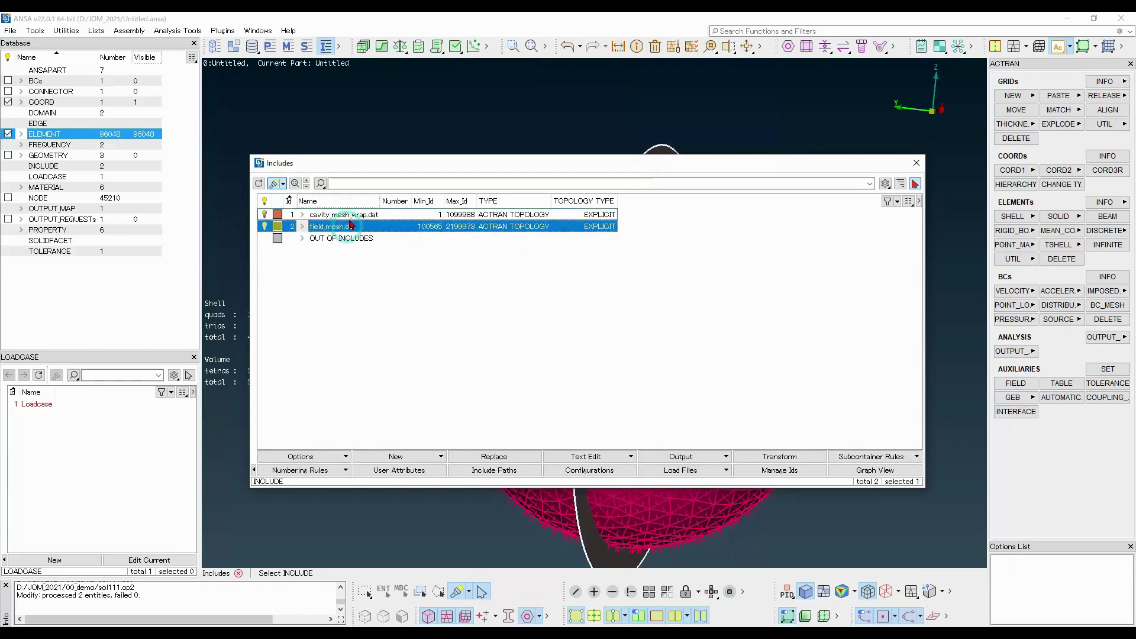
left_click(352, 227)
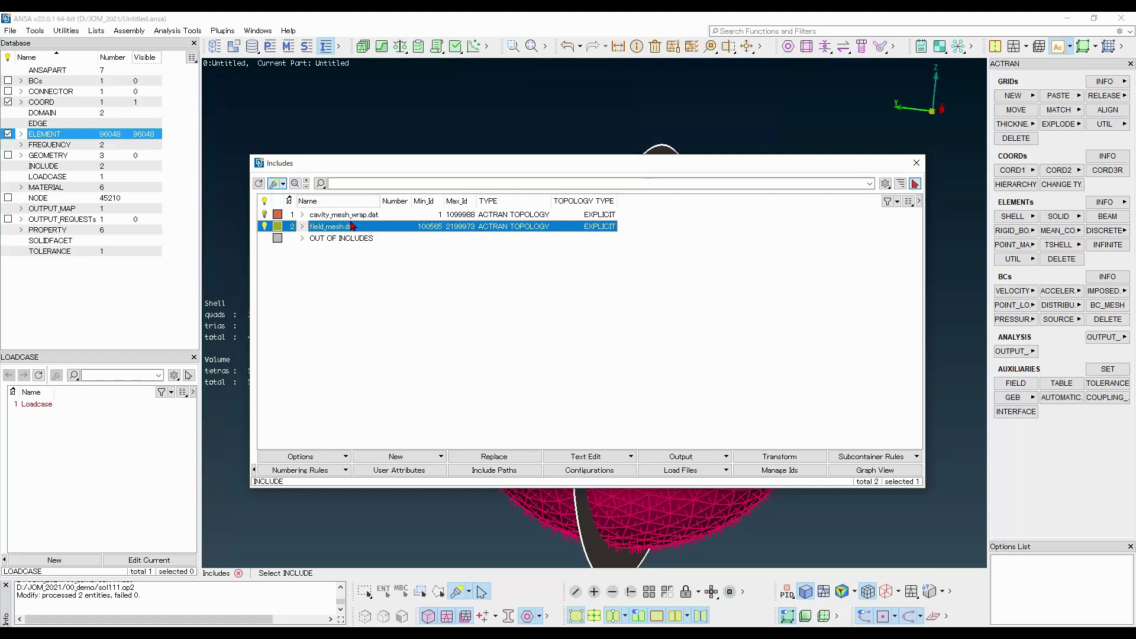
left_click(354, 225)
left_click(355, 223)
left_click(355, 220)
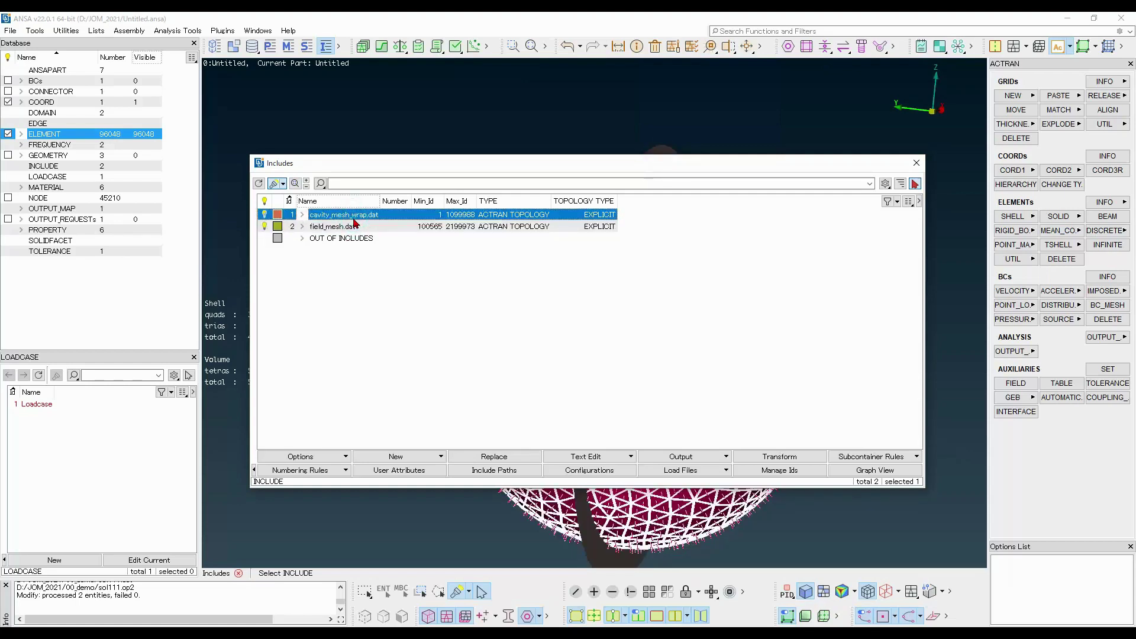
left_click(352, 228)
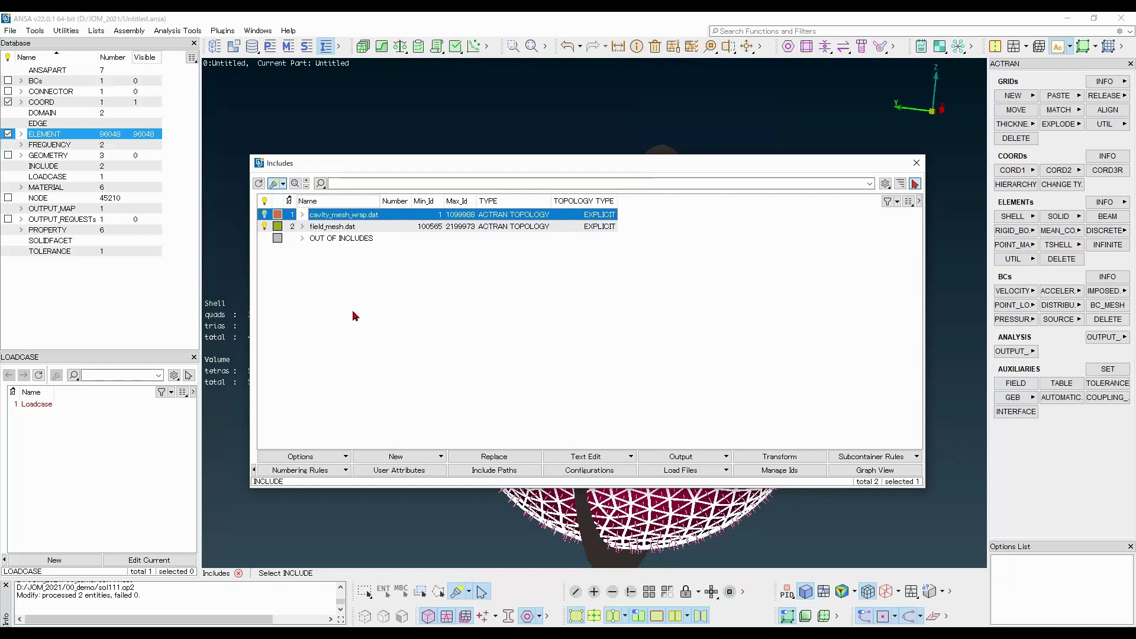
left_click(515, 335)
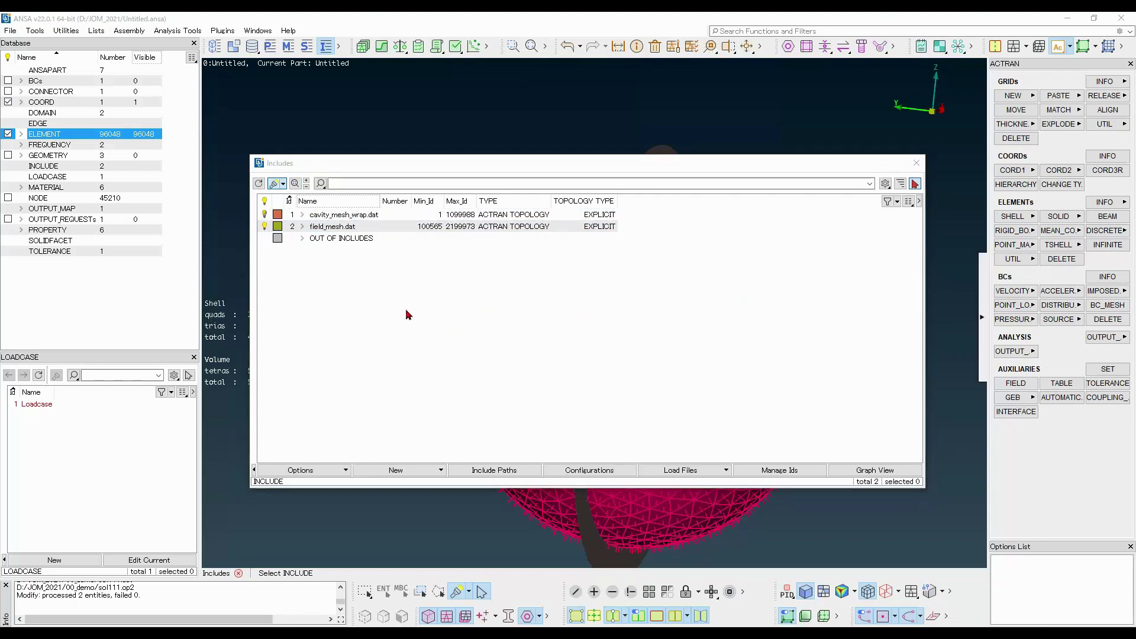
left_click(917, 162)
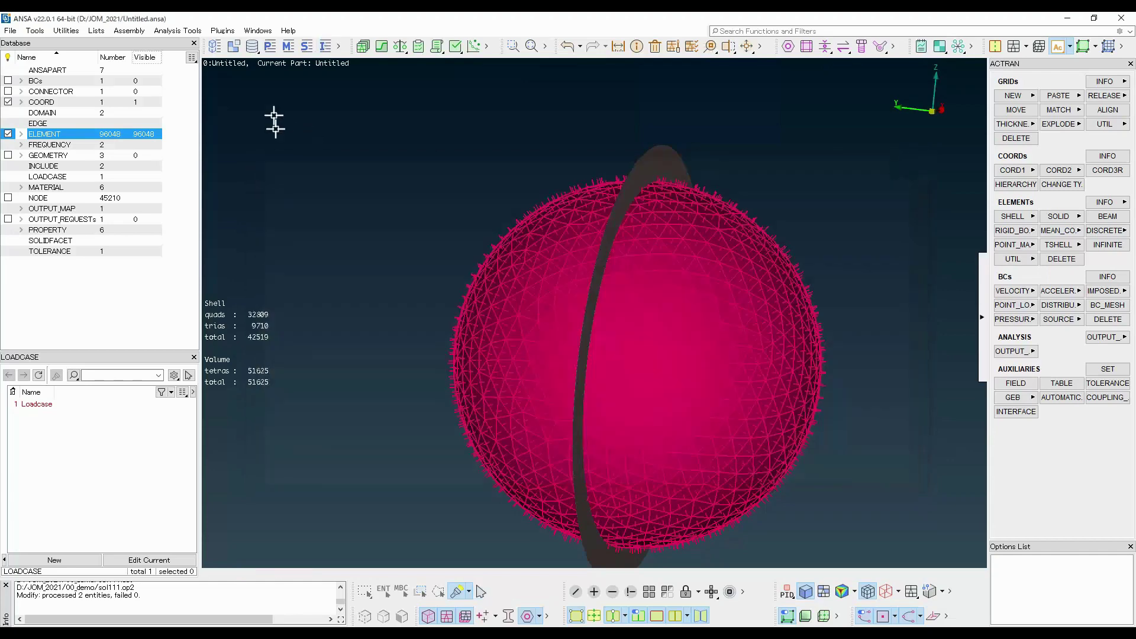
Open the Properties and Materials lists side by side and show the DEFINED column for the properties
left_click(271, 46)
left_click(288, 46)
left_click_drag(419, 133, 629, 199)
left_click_drag(277, 188, 300, 190)
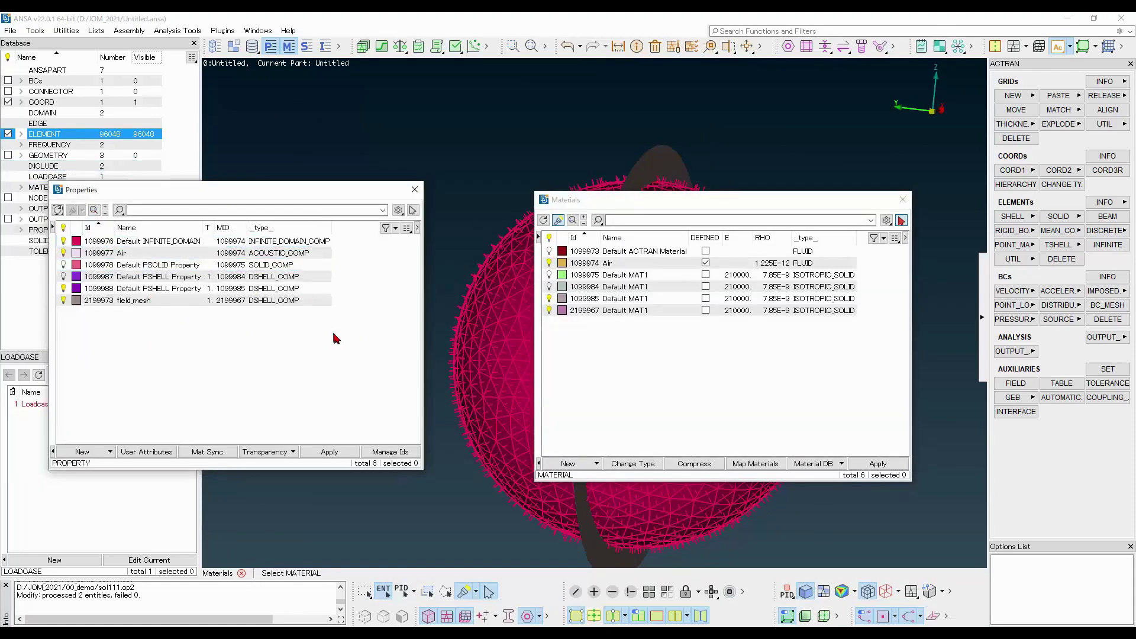
left_click(406, 227)
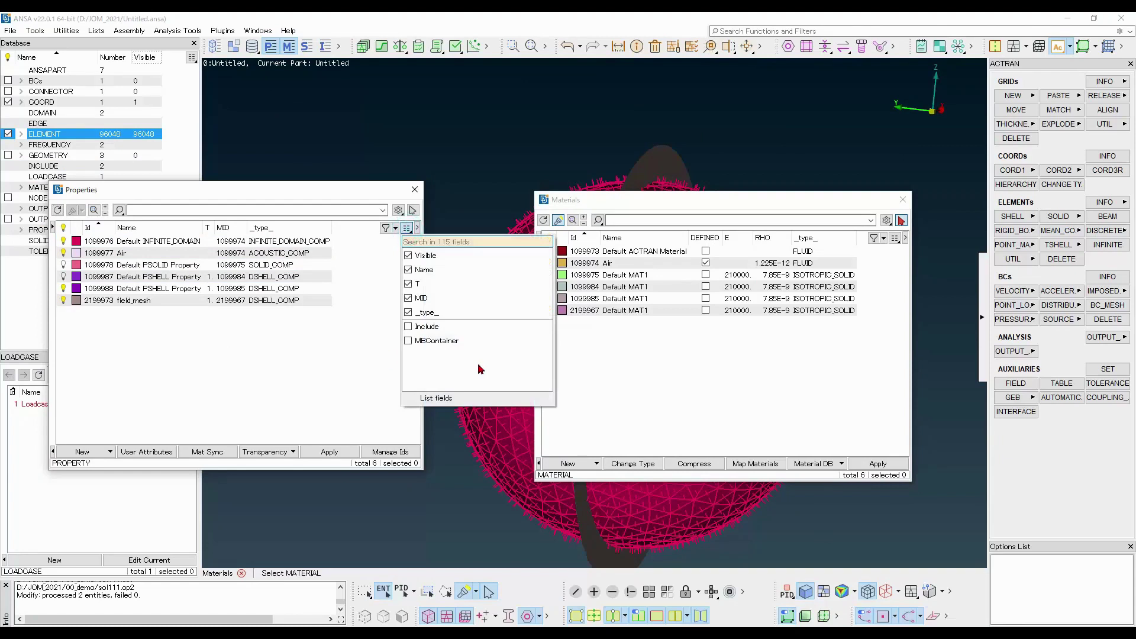
type("define")
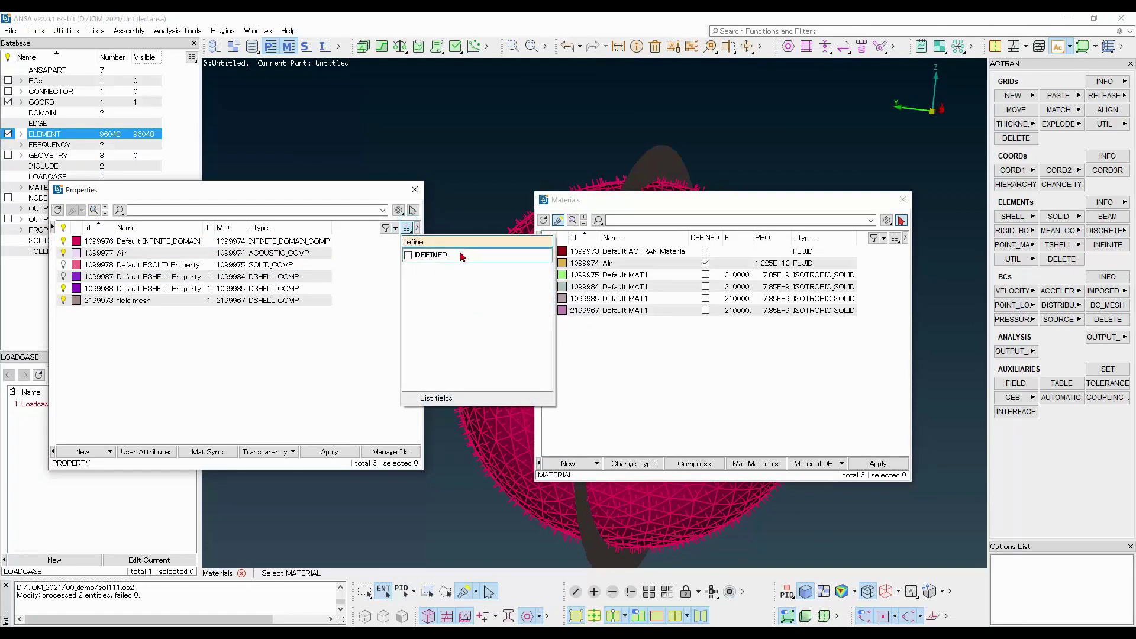
left_click(408, 255)
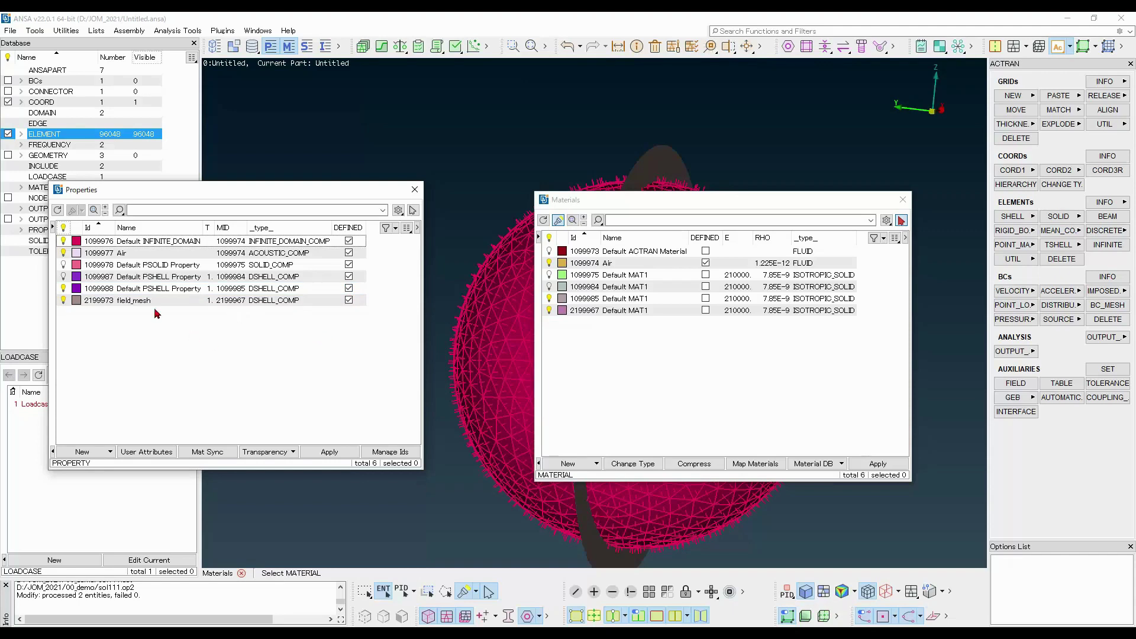
Turn off DEFINED for the Default PSOLID Property, both Default PSHELL properties and field_mesh
left_click(159, 253)
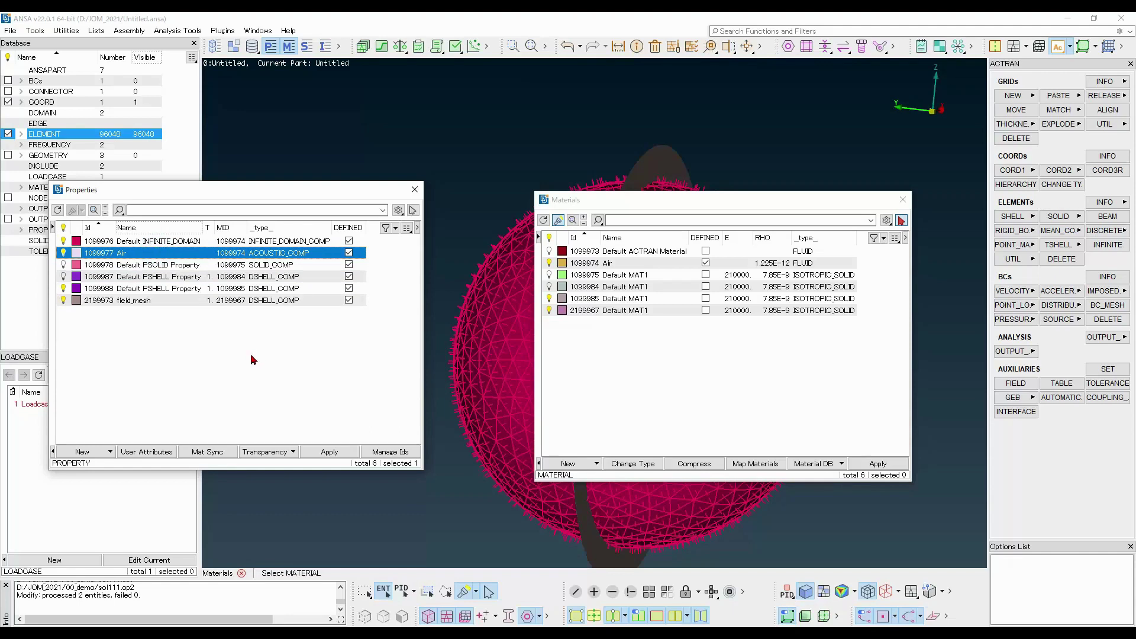
left_click(270, 243)
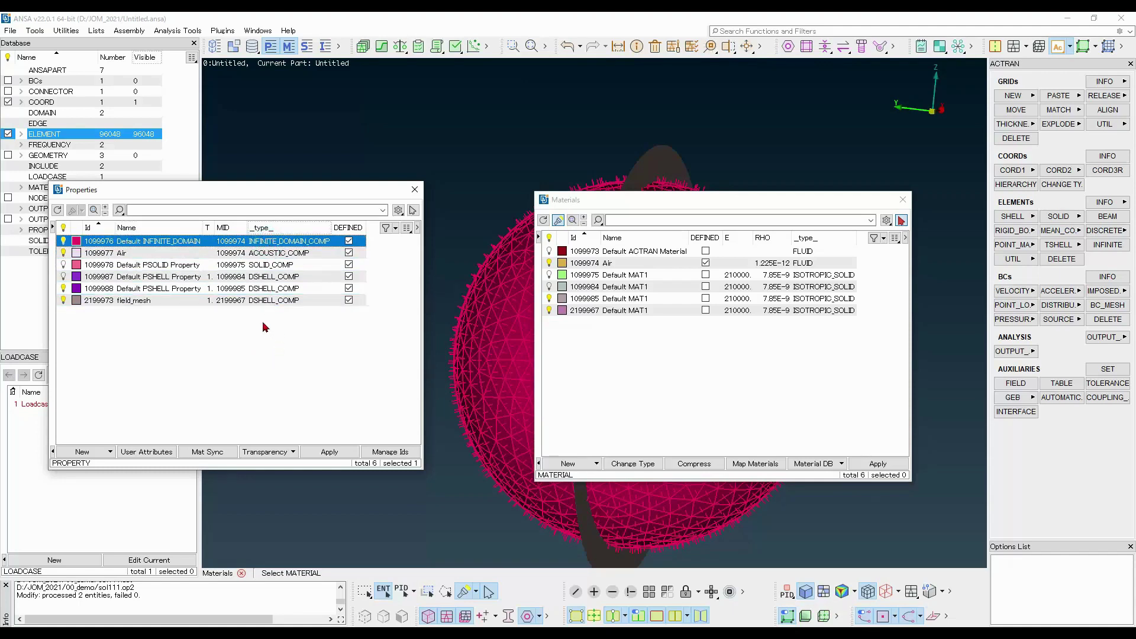
left_click(348, 265)
left_click(349, 276)
left_click(348, 288)
left_click(349, 300)
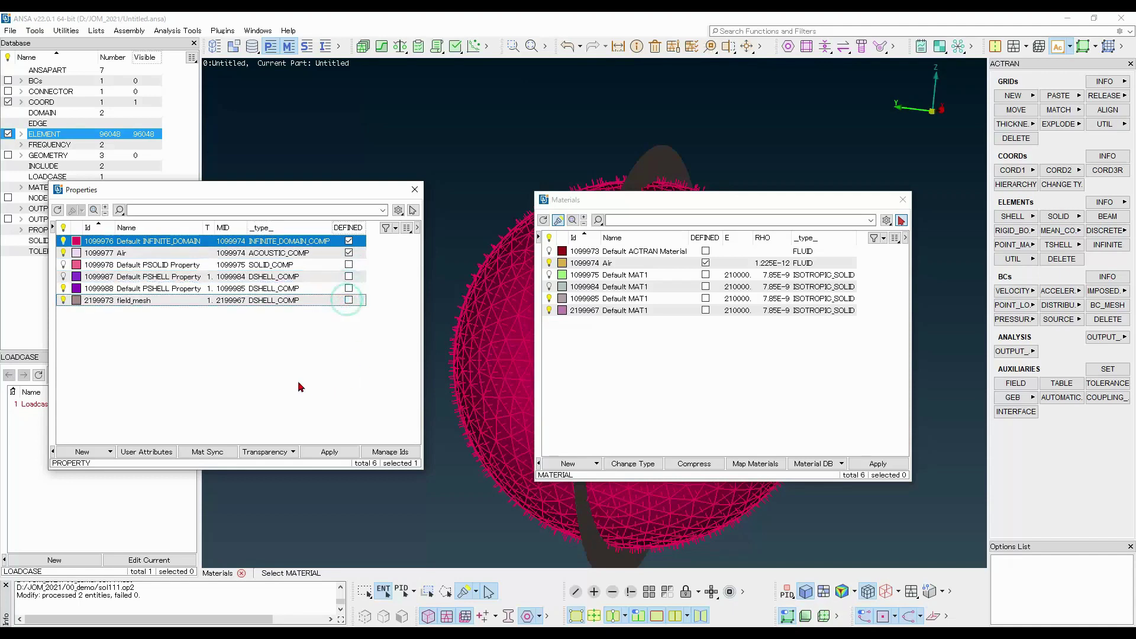
Review the DEFINED status of the solid and shell properties and of the Air material
left_click(264, 359)
left_click(276, 267)
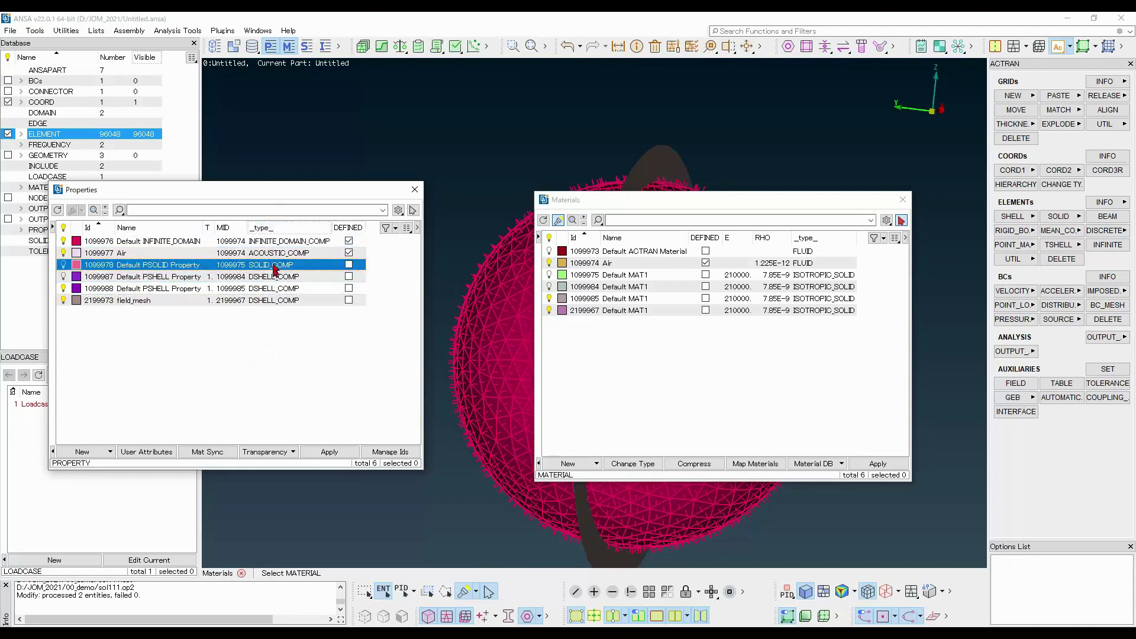
left_click(272, 300, "shift")
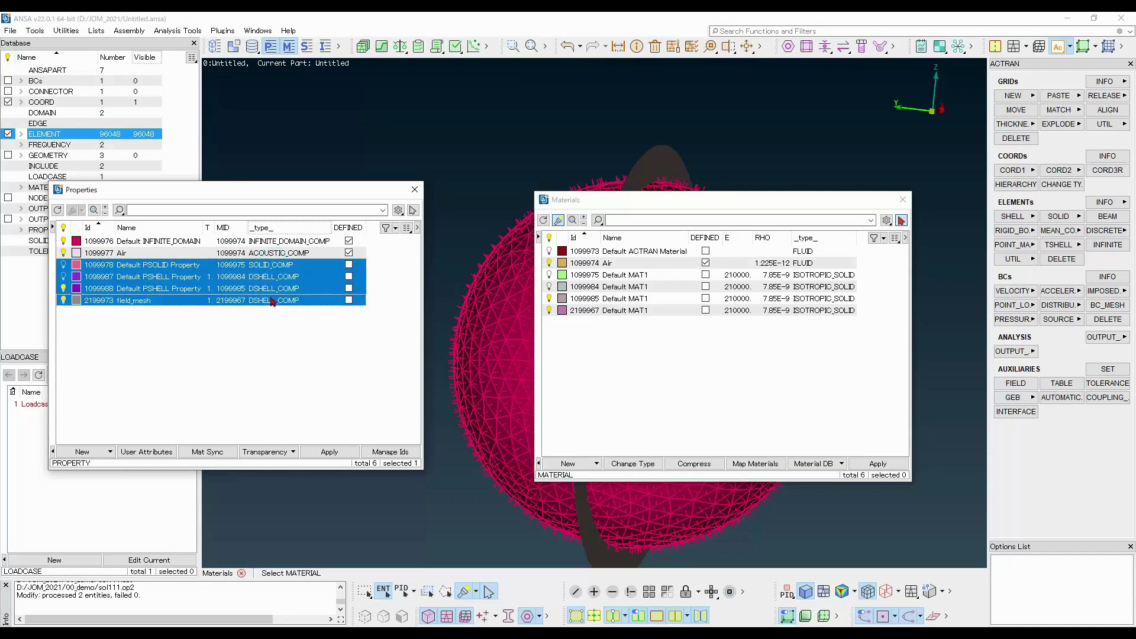
left_click(310, 376)
left_click(716, 391)
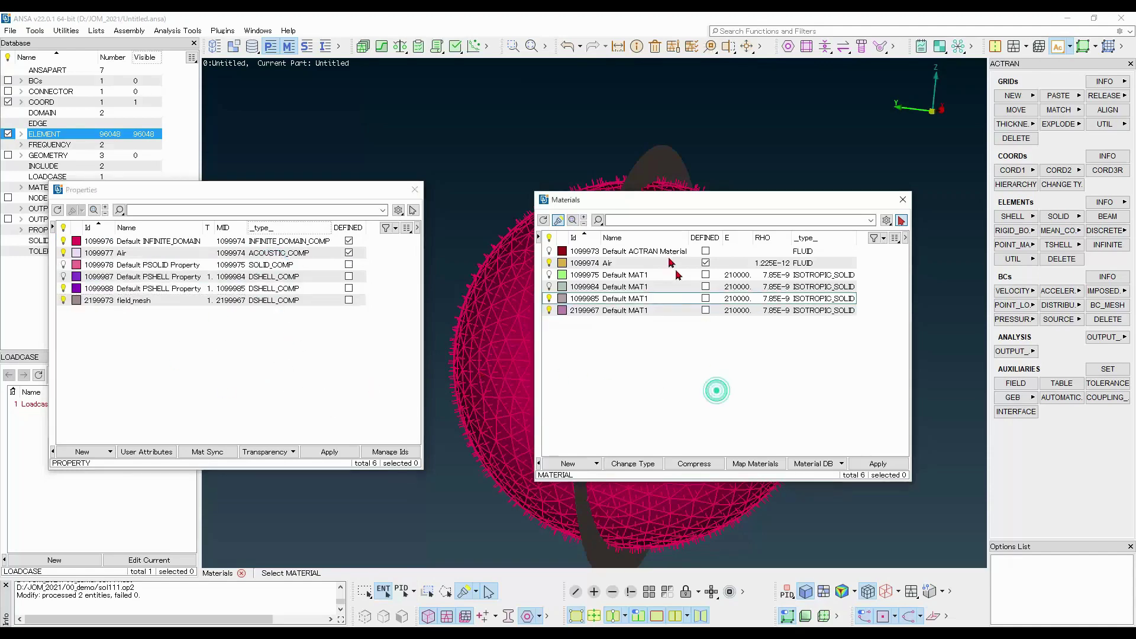
left_click_drag(654, 201, 622, 180)
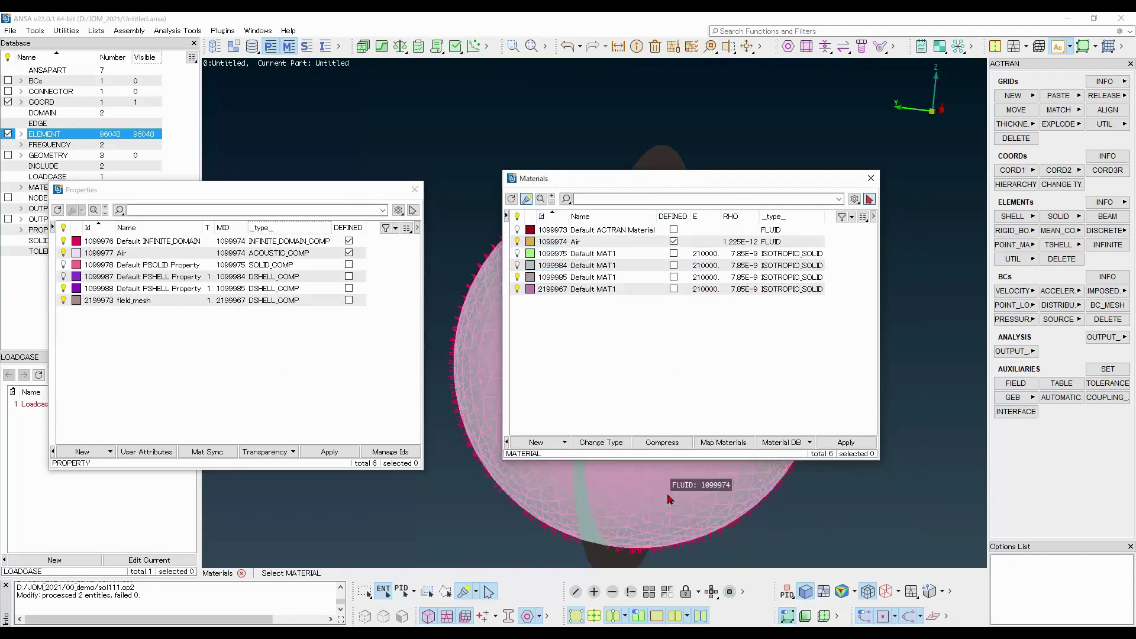
left_click(595, 241)
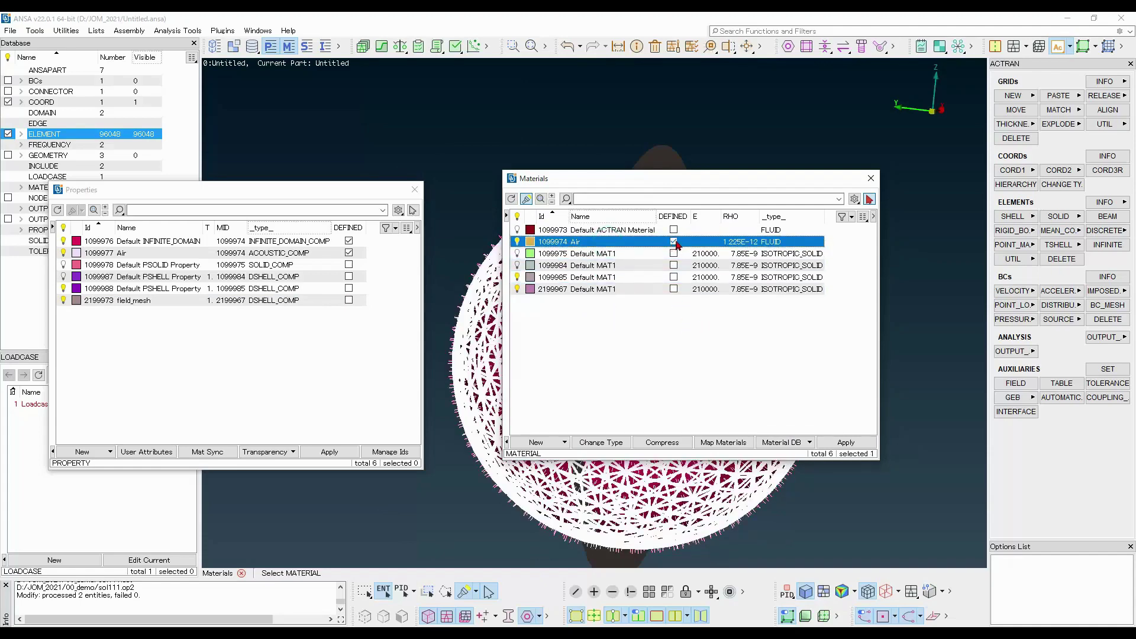
left_click(653, 370)
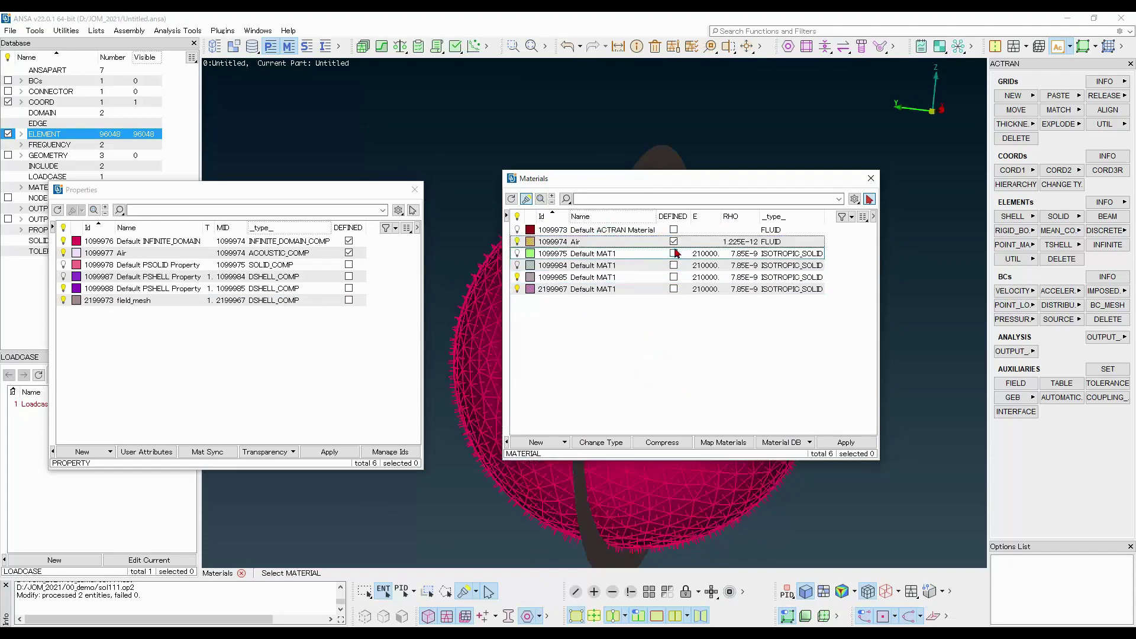
Review the DEFINED status of the Default MAT1 materials and the Default ACTRAN Material
left_click(619, 289)
left_click(619, 277)
left_click(620, 265)
left_click(620, 254)
left_click(620, 231)
left_click(631, 349)
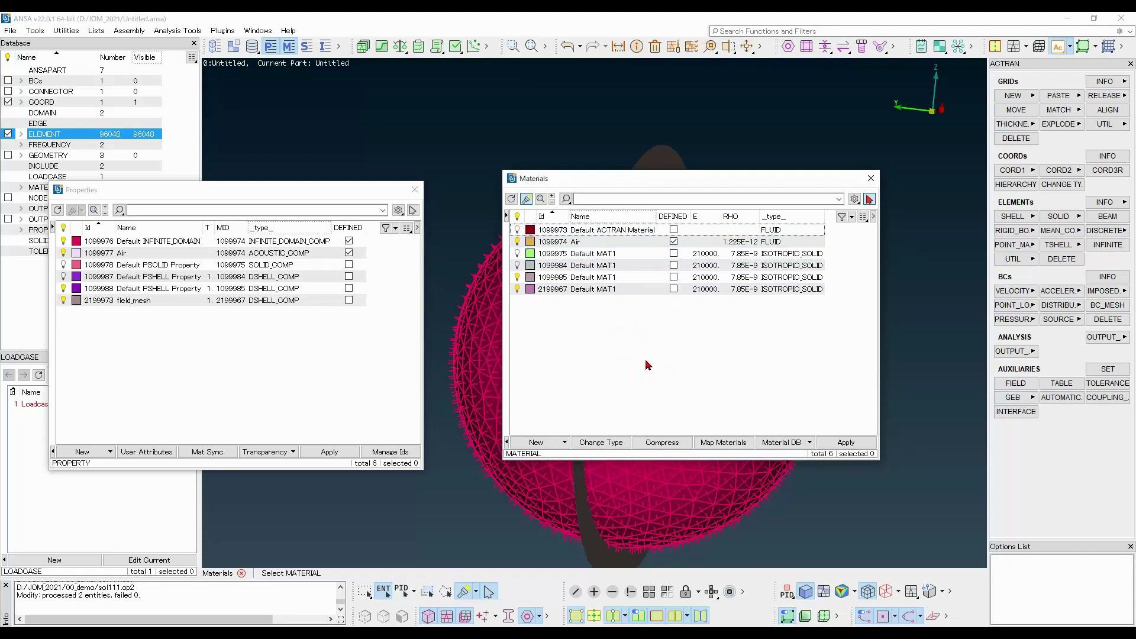
left_click(472, 239)
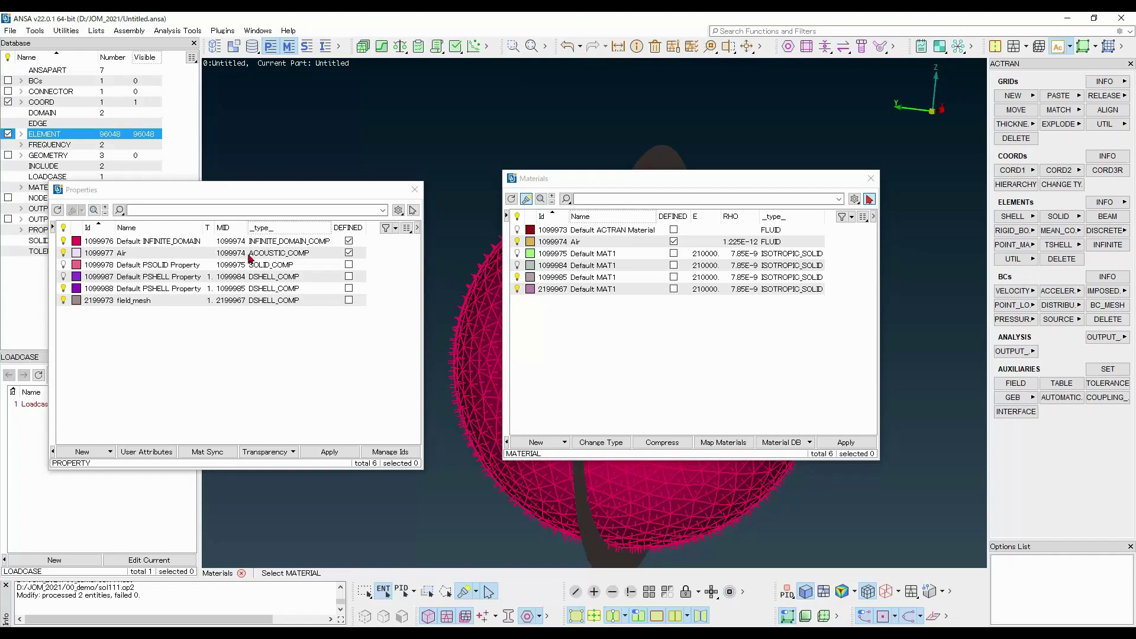
Start an Actran output of the model to the existing file DFR.edat in D:/JOM_2021/00_demo
left_click(12, 32)
left_click(84, 122)
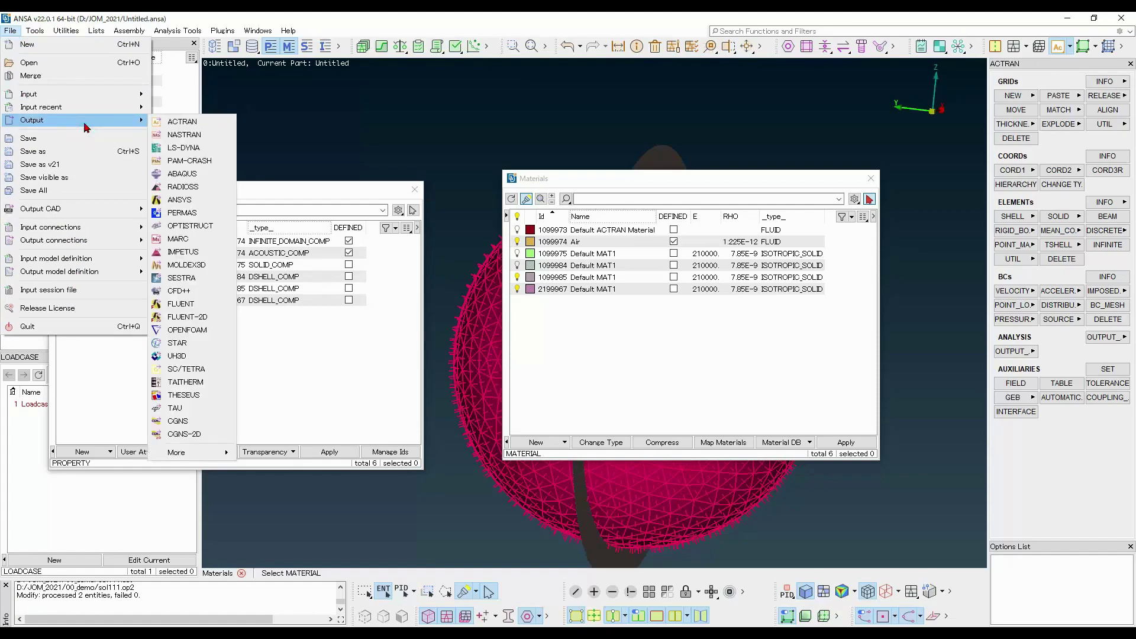
left_click(187, 124)
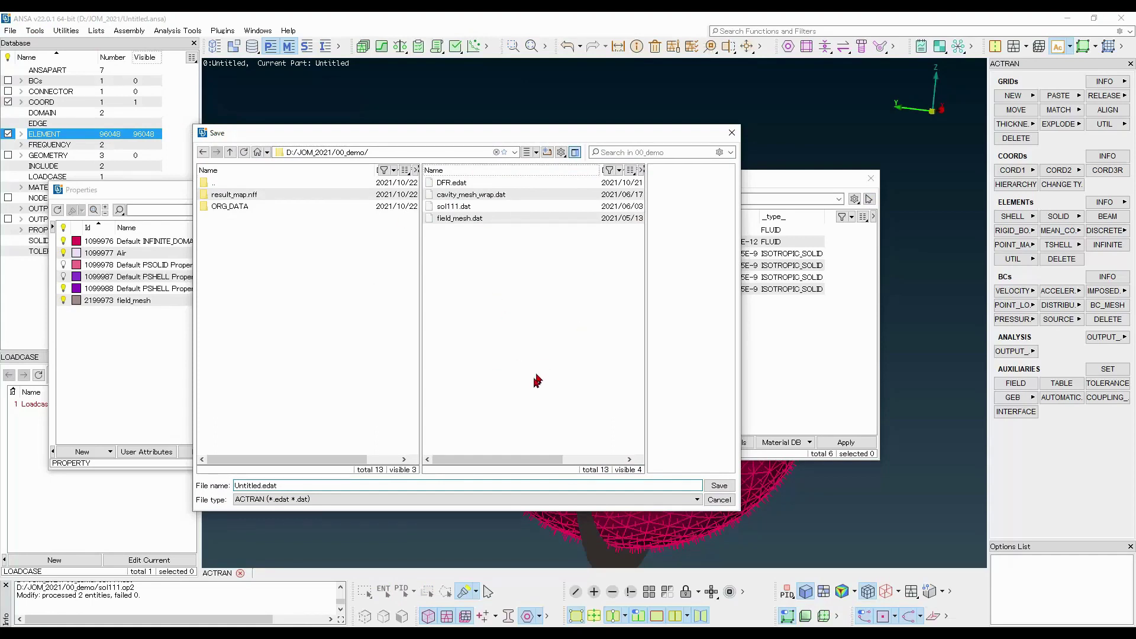
left_click(505, 184)
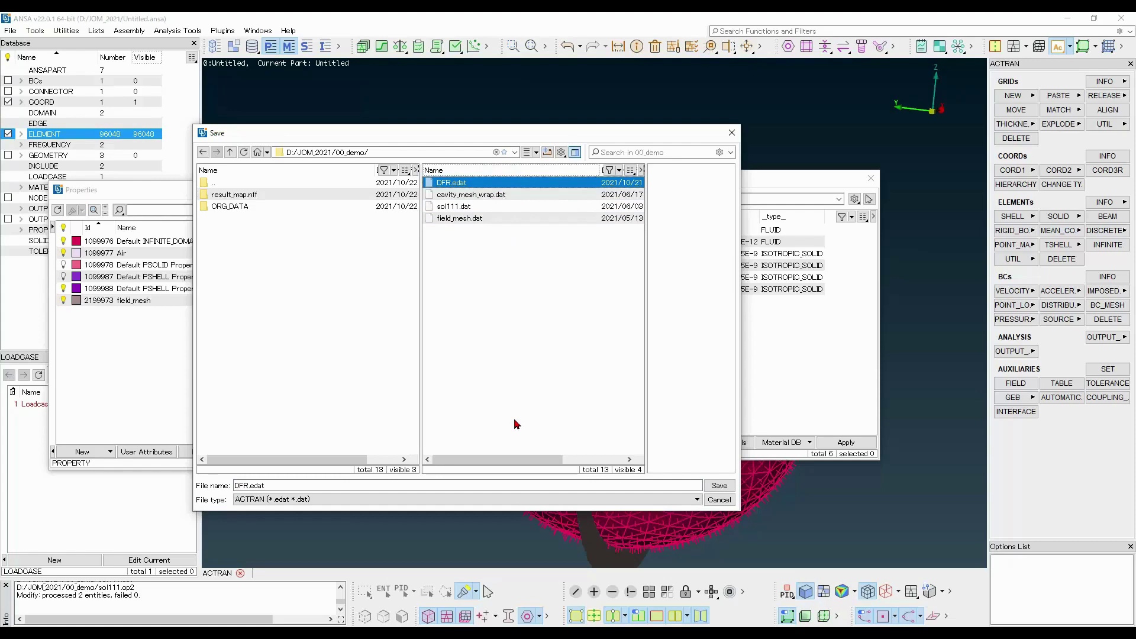
triple_click(492, 482)
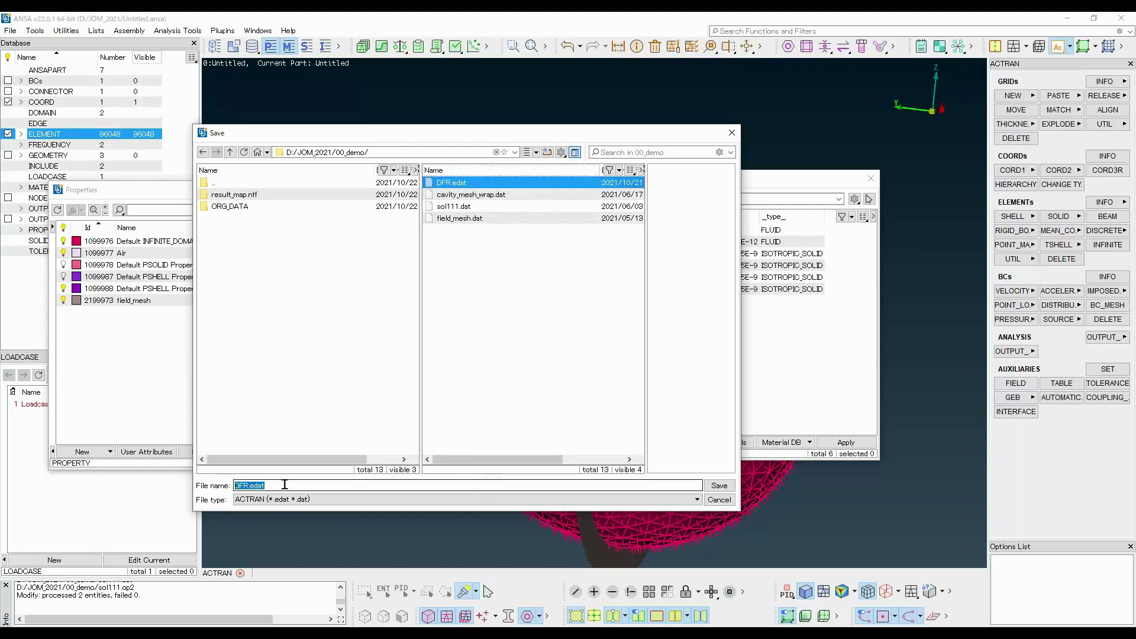
left_click(718, 486)
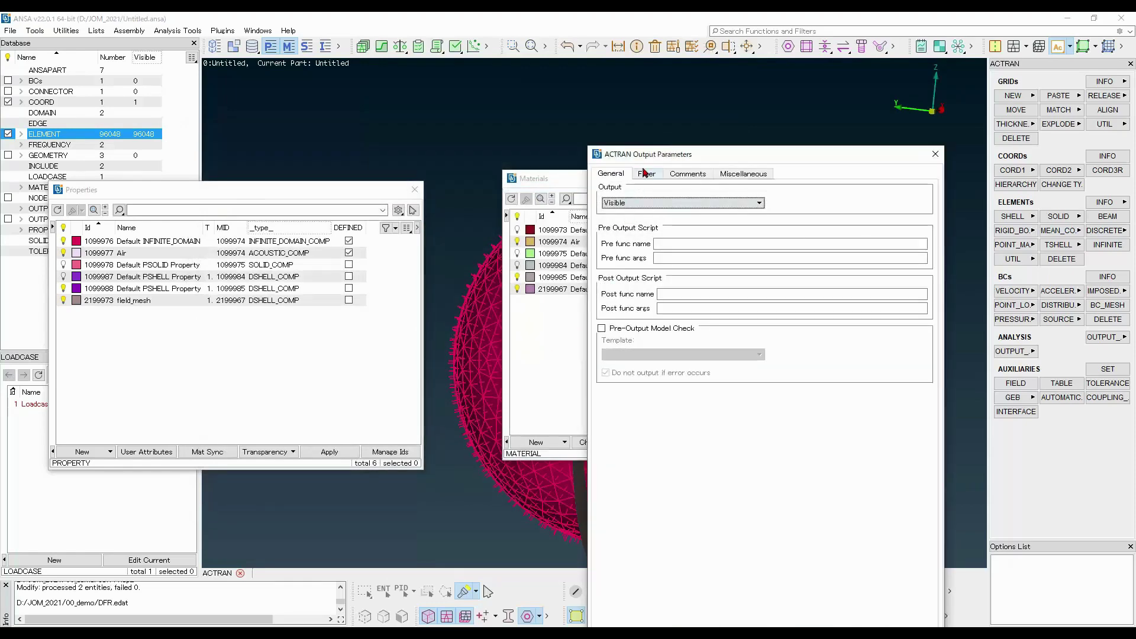
Look through the General, Filter, Comments and Miscellaneous settings of the Actran output parameters
left_click_drag(648, 159, 326, 74)
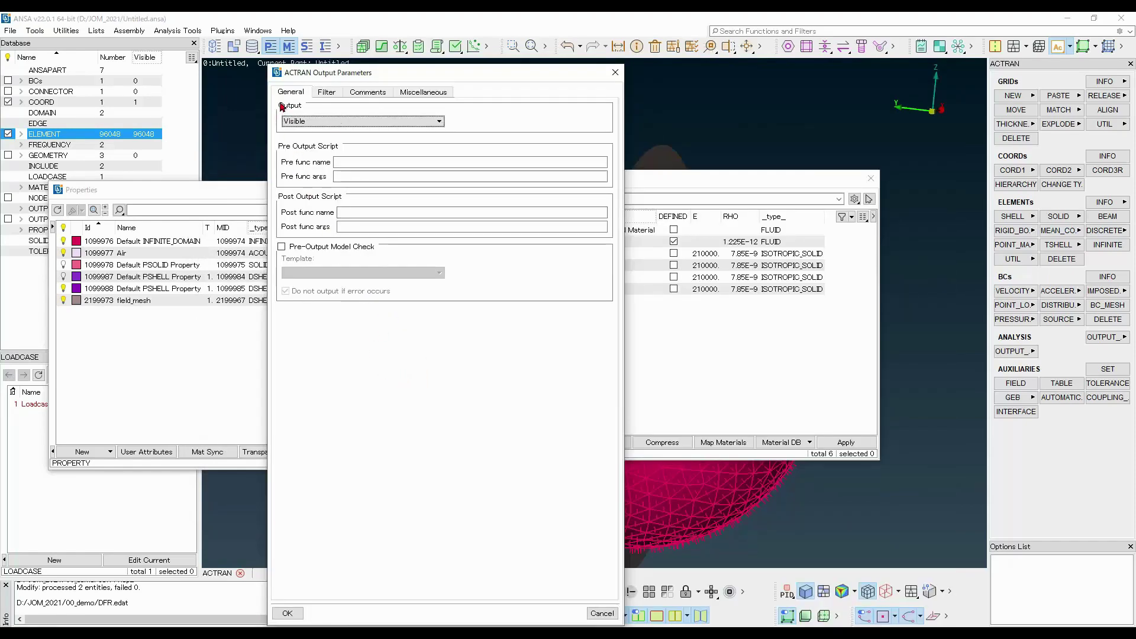
left_click(326, 93)
left_click(403, 91)
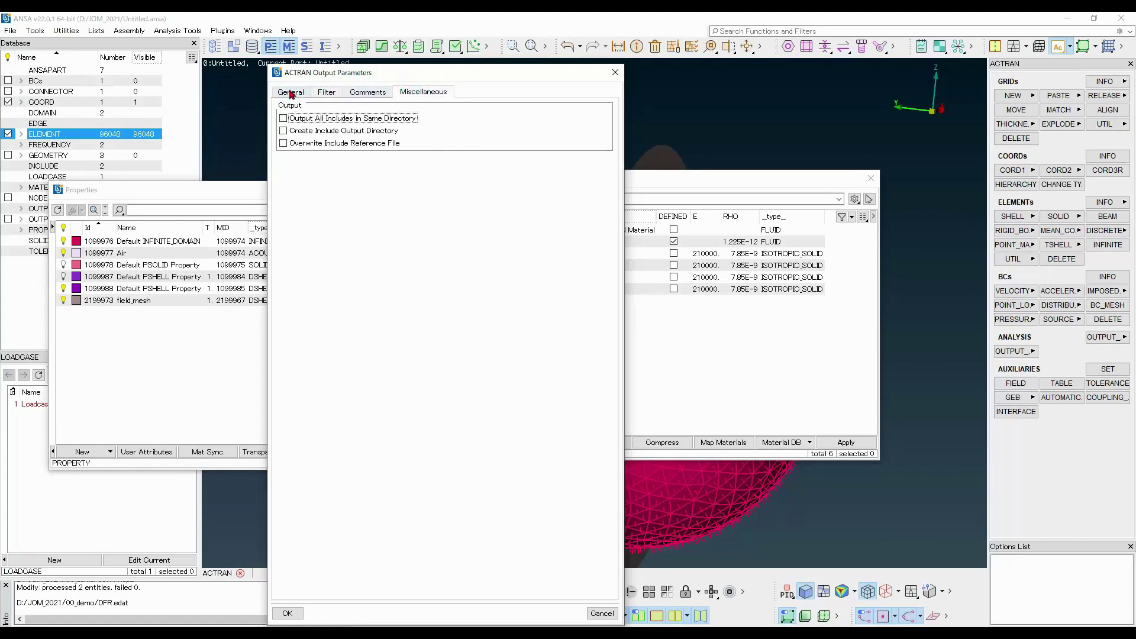
left_click(291, 92)
left_click(368, 92)
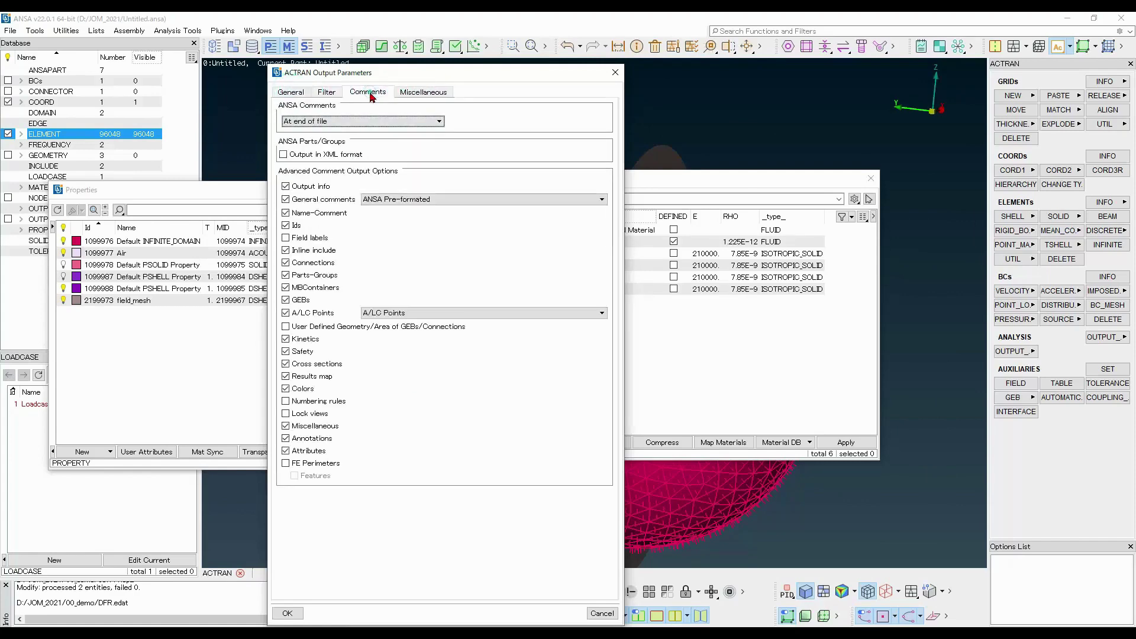
left_click(423, 93)
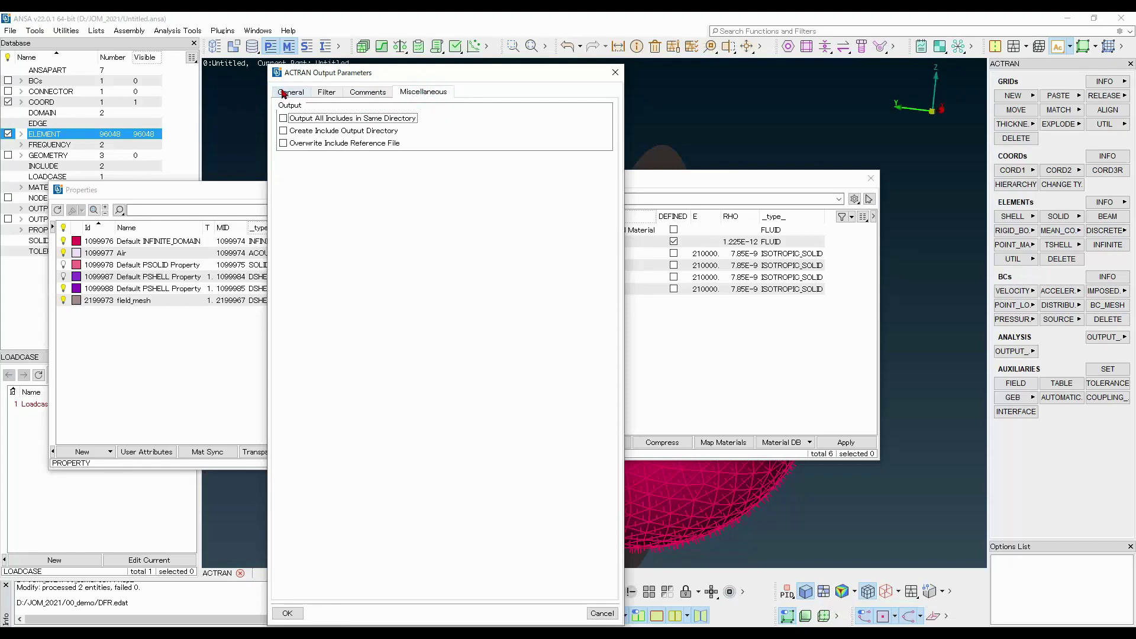
left_click(325, 93)
left_click(293, 92)
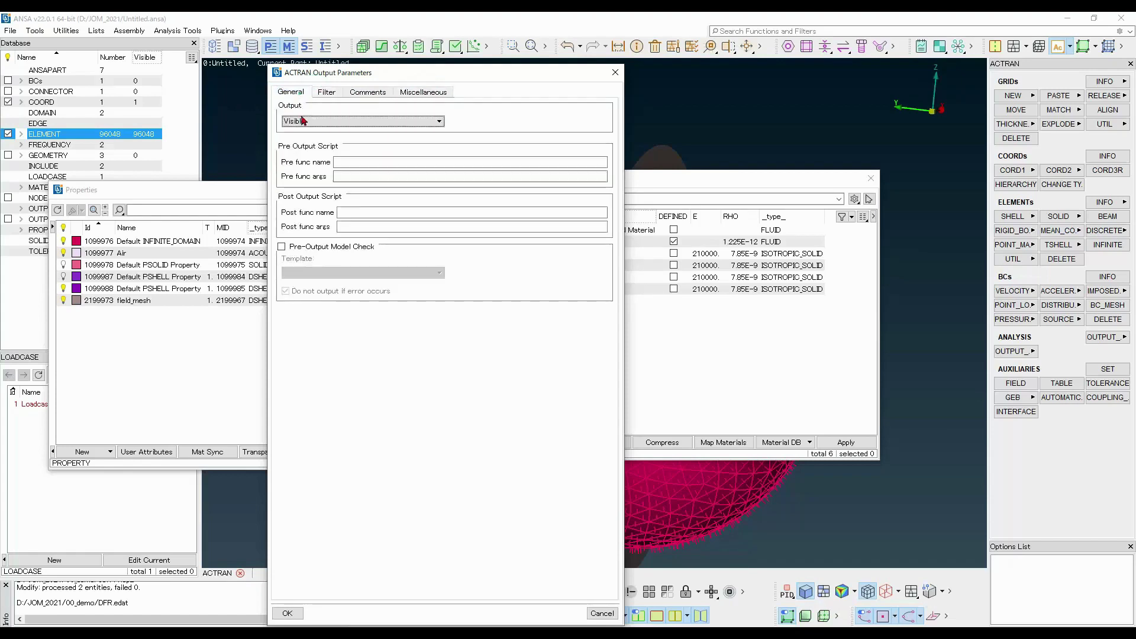
Set the Actran output to All with ANSA comments set to None, and output all includes in the same directory
left_click(341, 122)
left_click(290, 131)
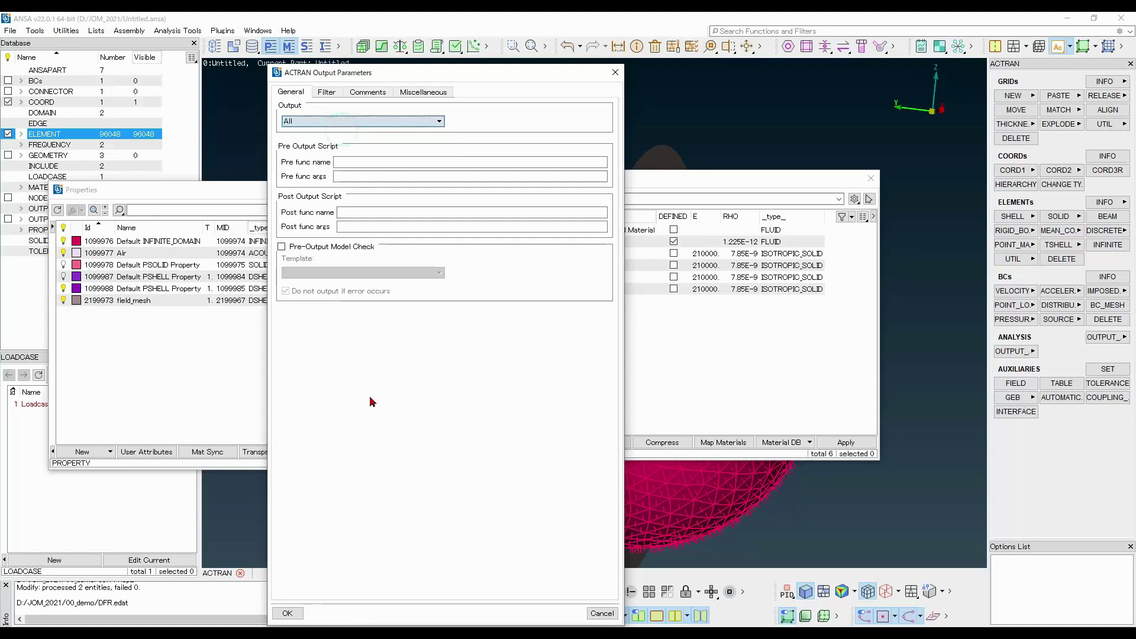
left_click(367, 96)
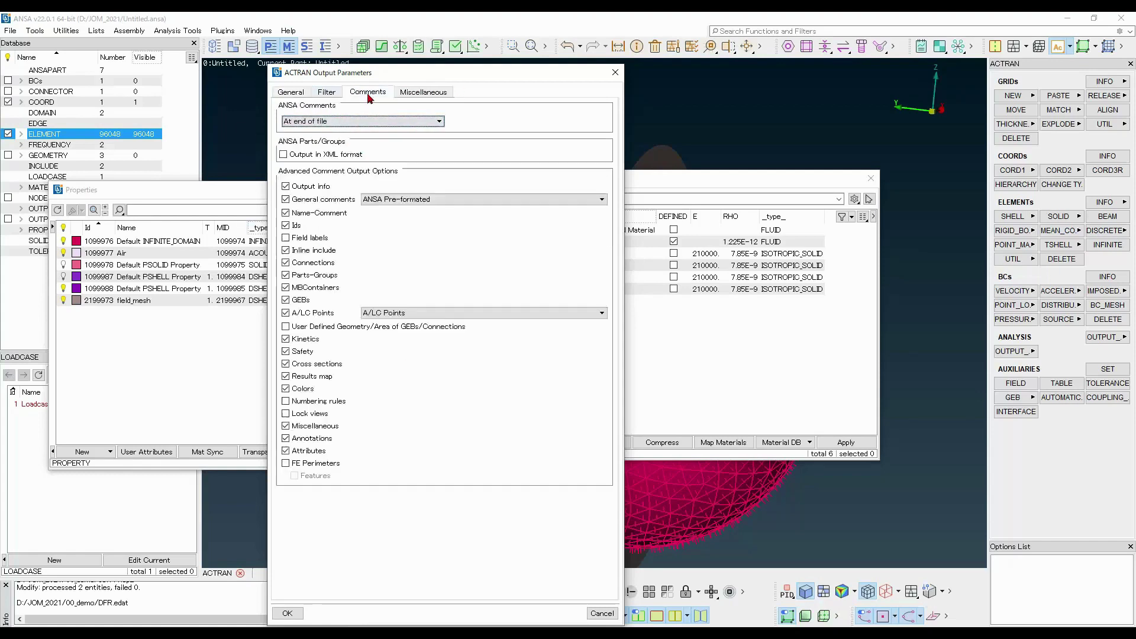
left_click(374, 125)
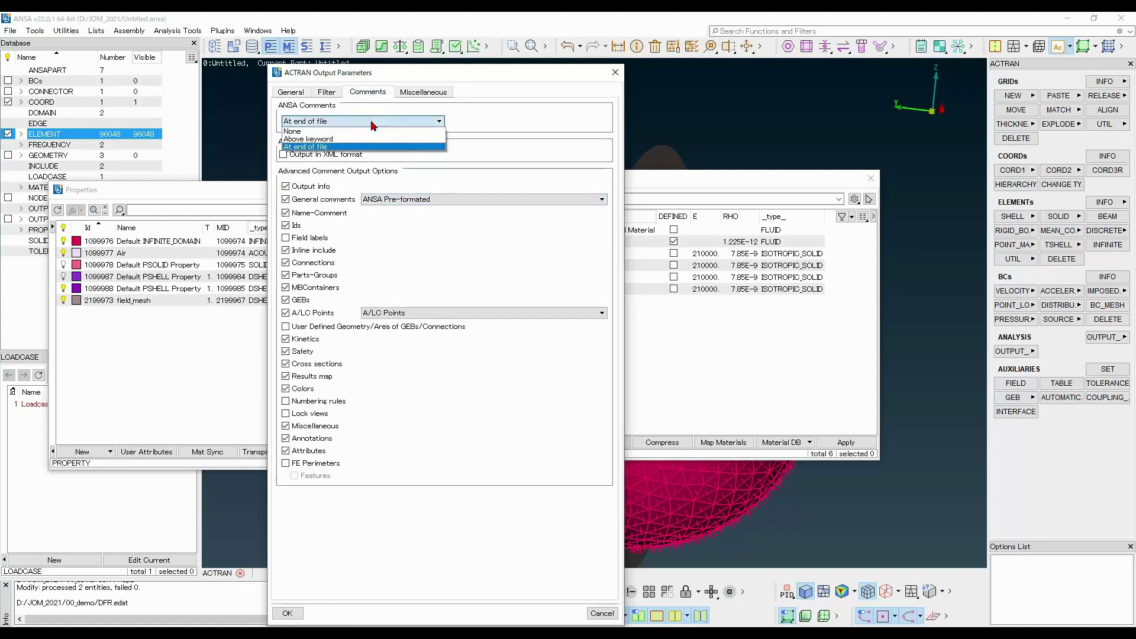
left_click(373, 131)
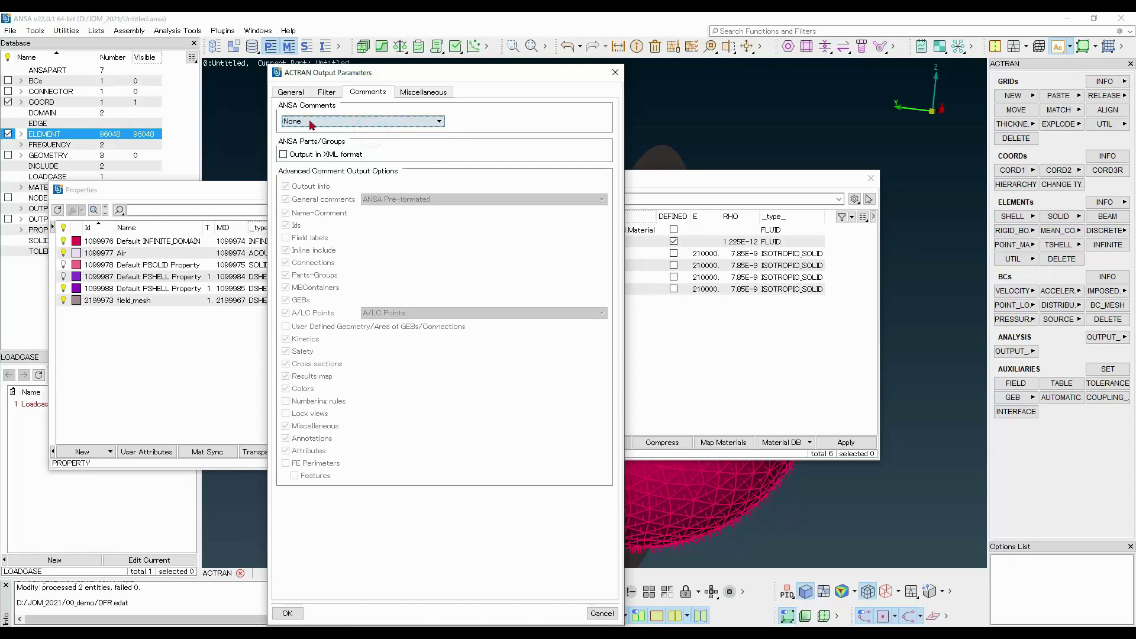
left_click(423, 92)
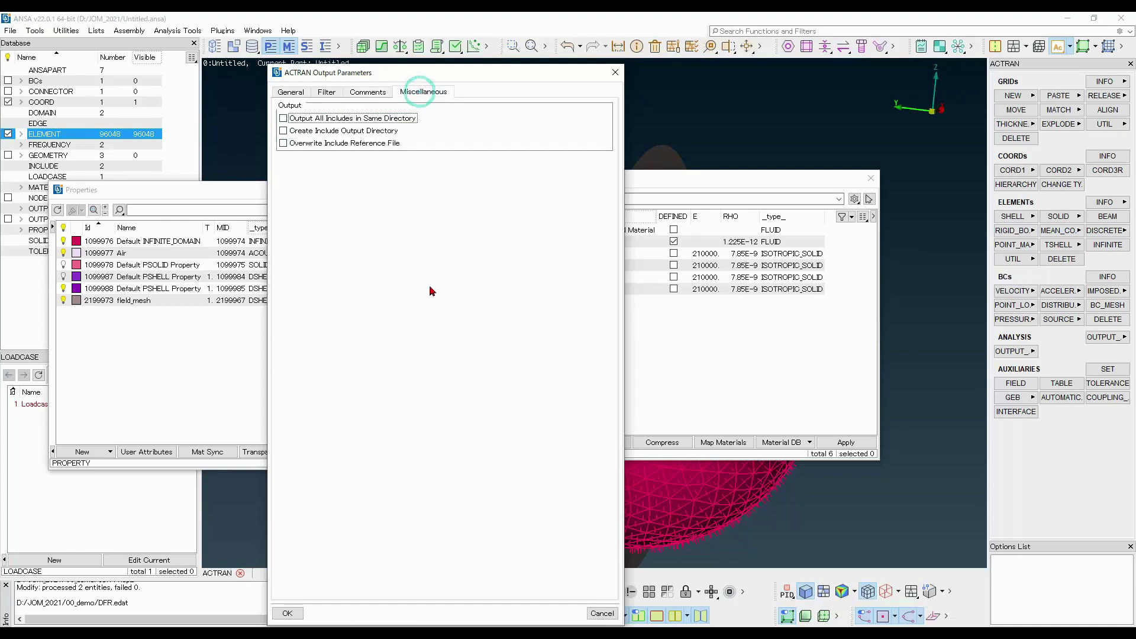
left_click(323, 119)
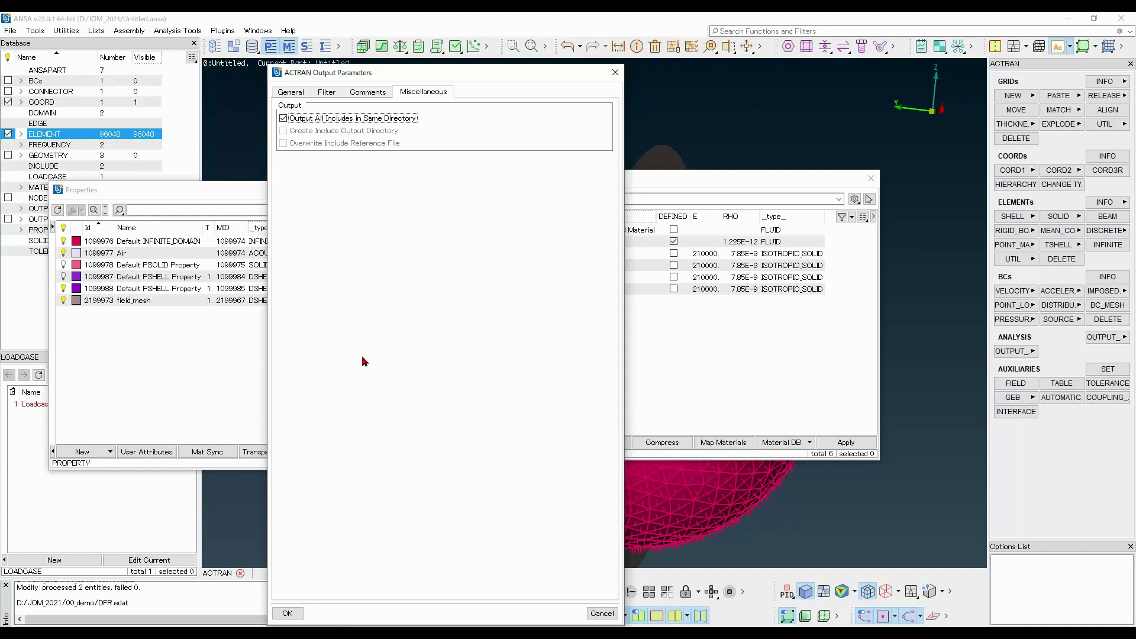
Run the Actran output, overwriting the existing DFR.edat, cavity_mesh_wrap.dat and field_mesh.dat files
left_click(289, 613)
left_click(289, 613)
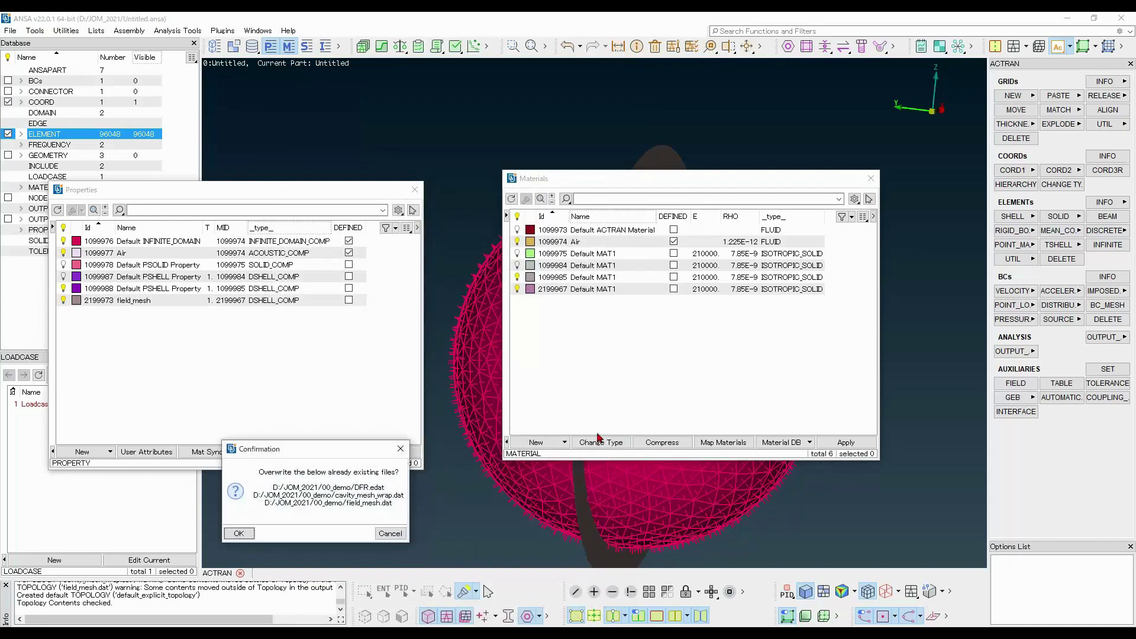
left_click_drag(380, 448, 531, 262)
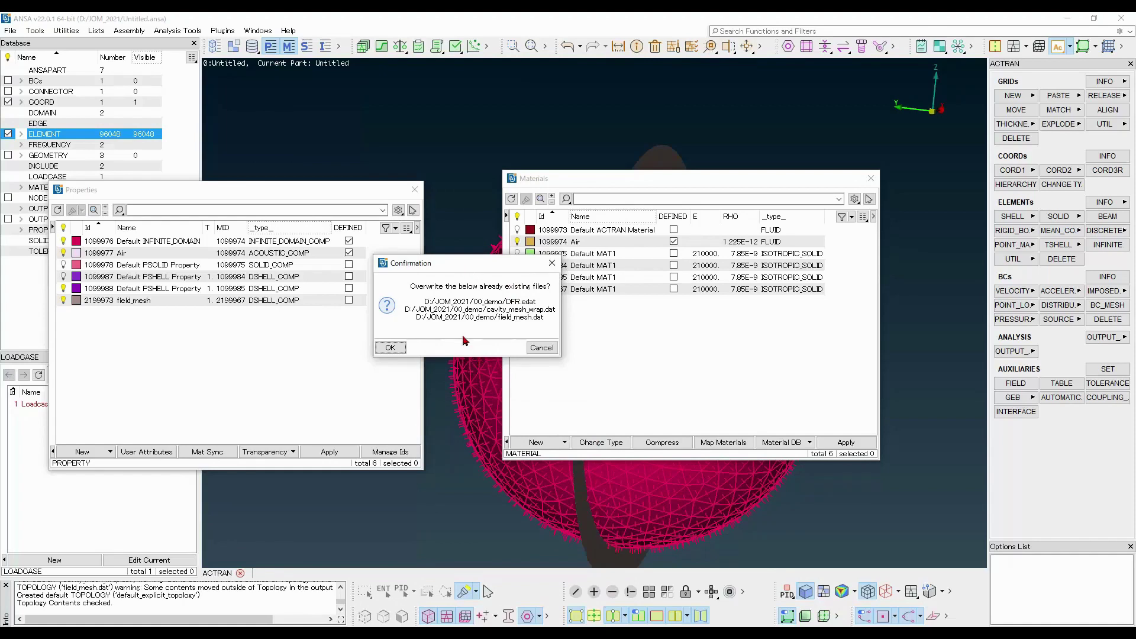
left_click(396, 348)
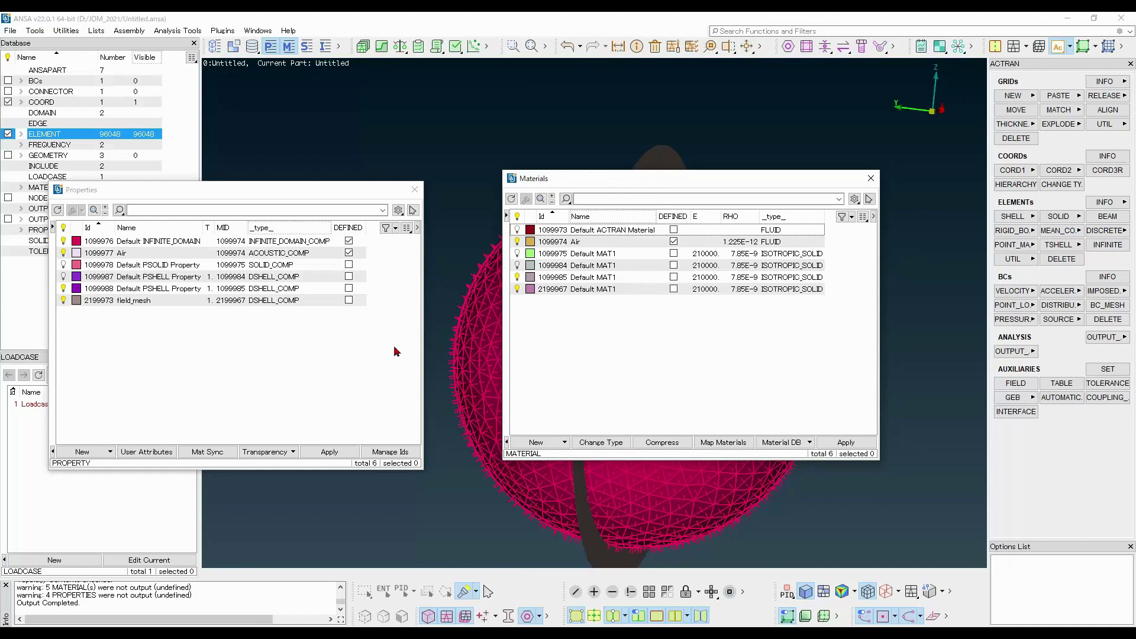
Switch to META and load DFR.plt from D:/JOM_2021/00_demo as the curve results file
left_click(941, 500)
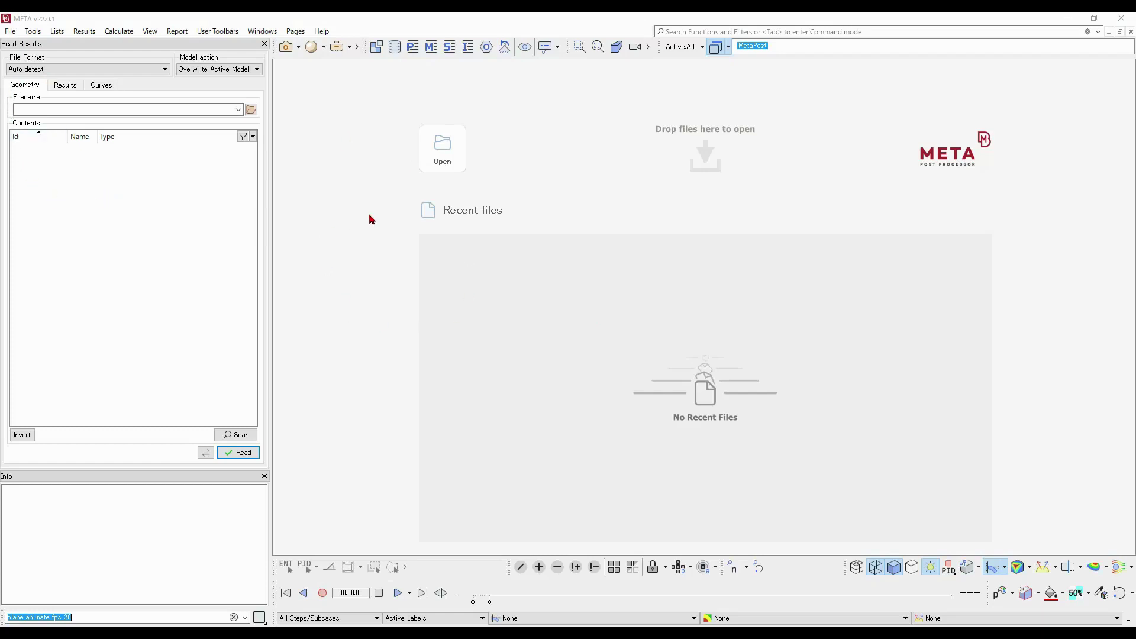
left_click(99, 84)
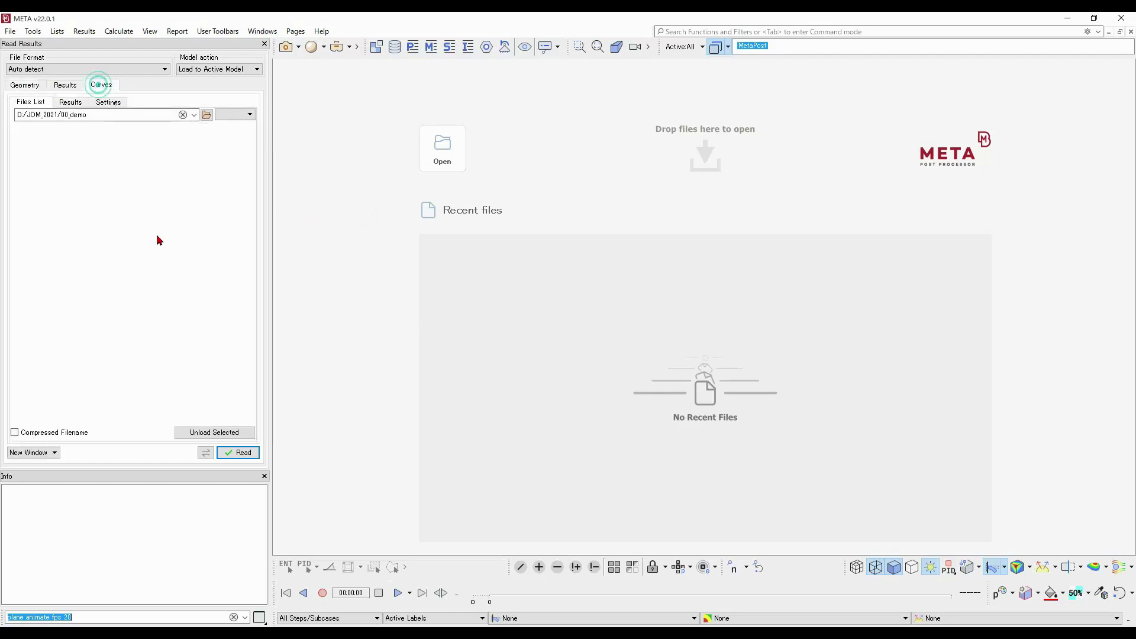
left_click(206, 115)
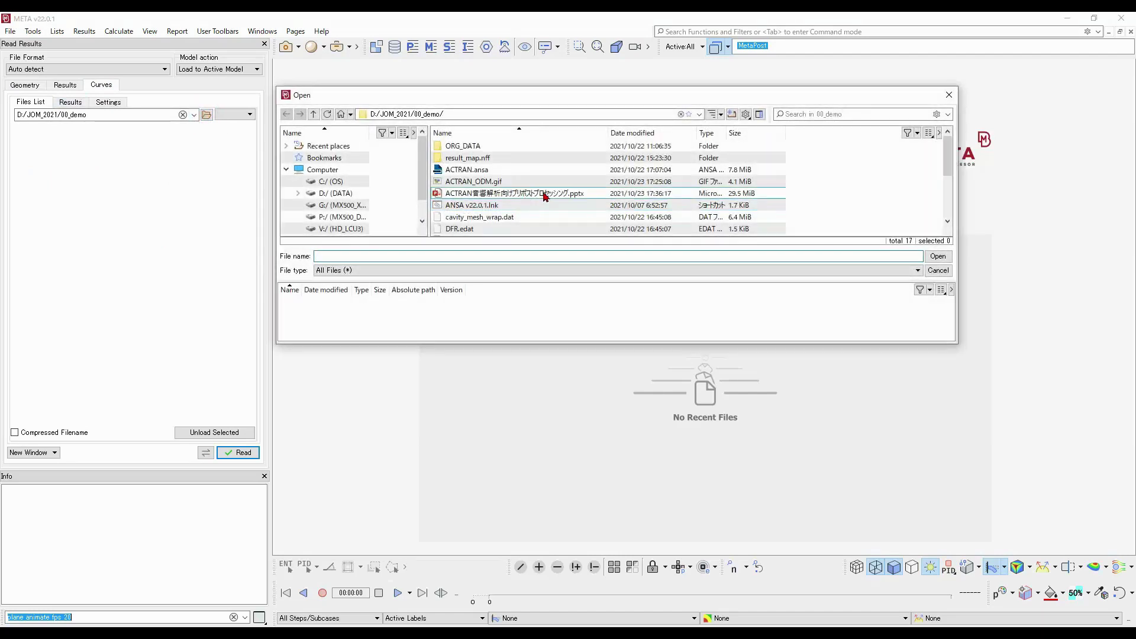
scroll(544, 195, "down", 3)
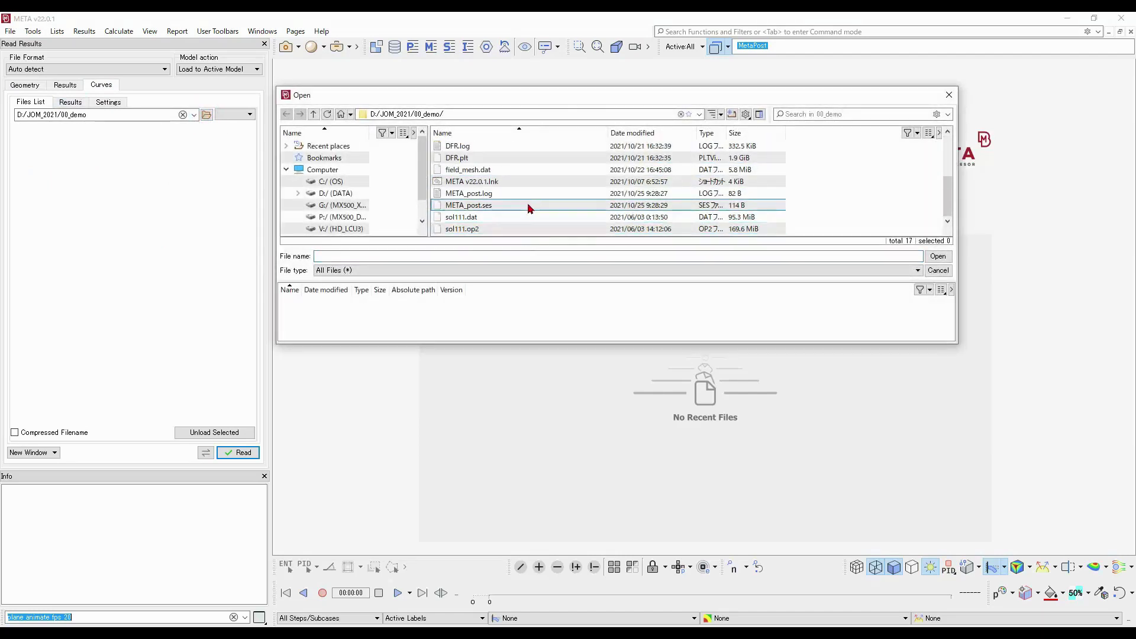
scroll(528, 184, "up", 1)
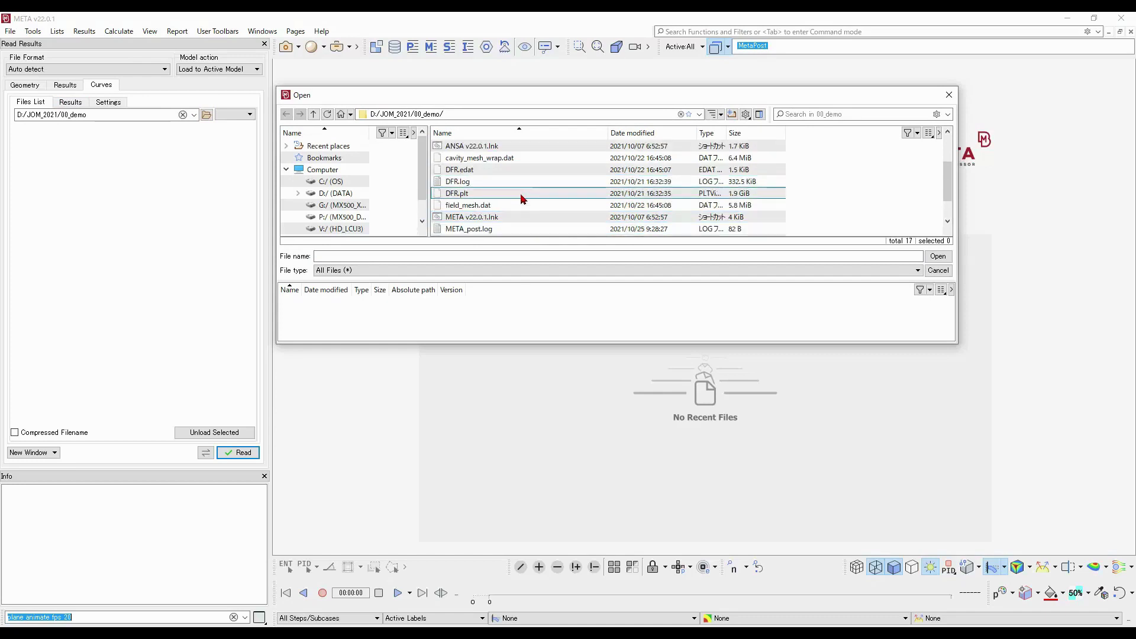
left_click(520, 193)
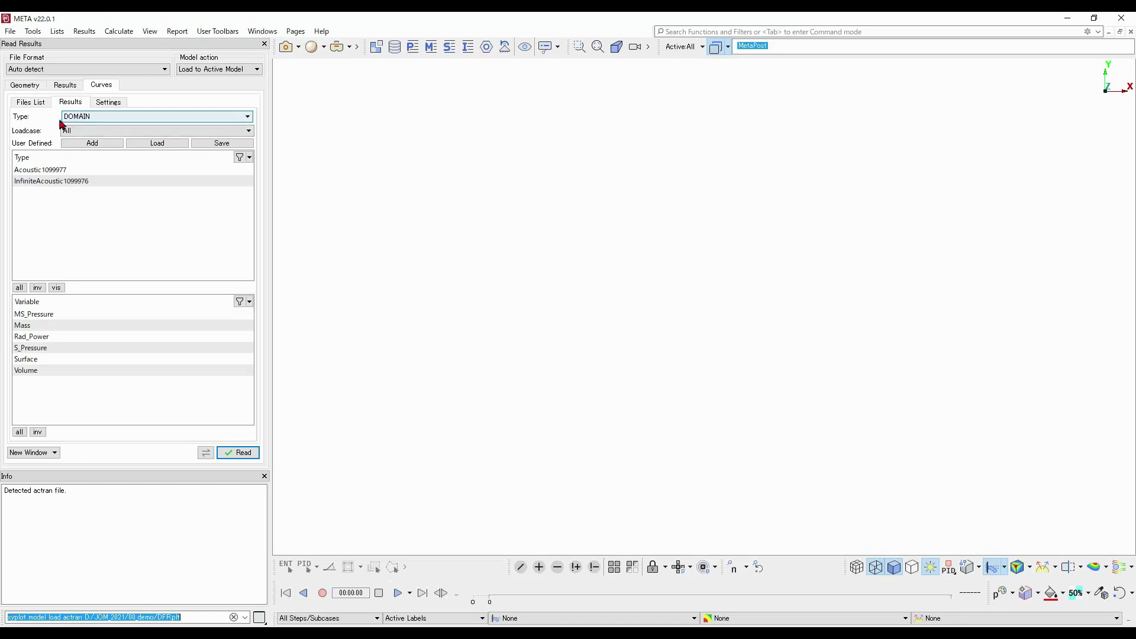
Choose the POINT_1 result type and select point 100565 for the curves
left_click(80, 121)
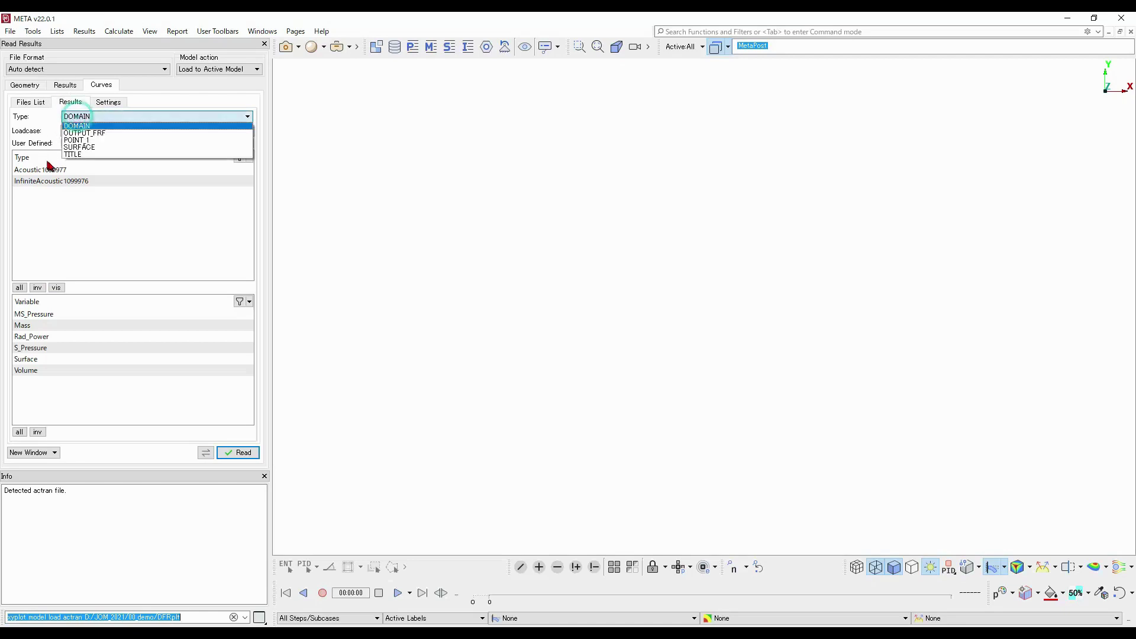
left_click(79, 145)
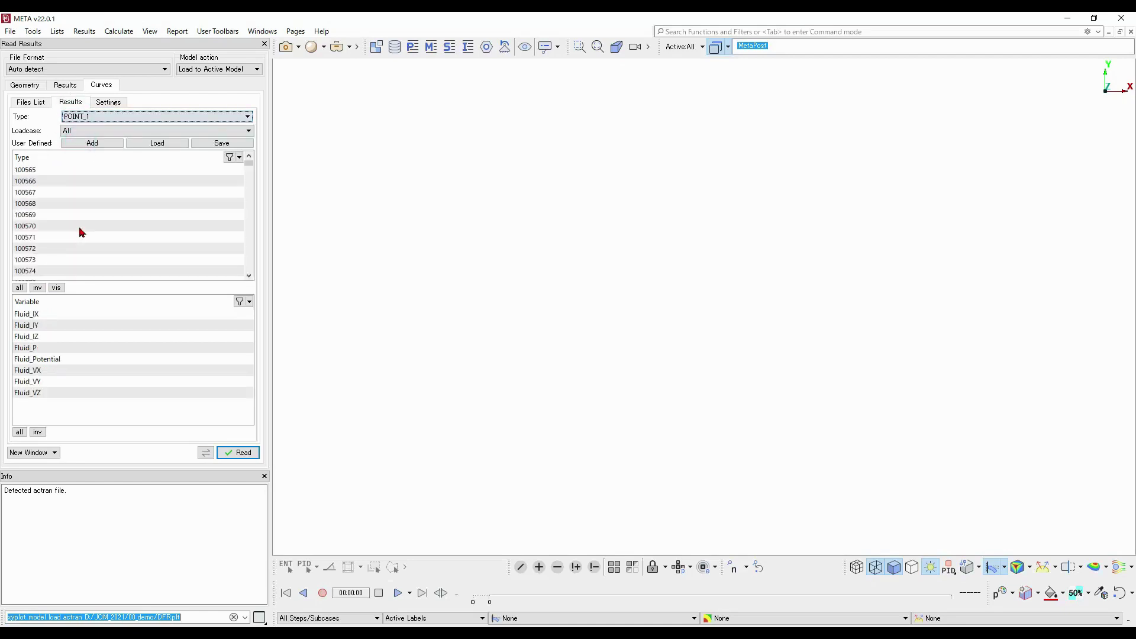
left_click(62, 170)
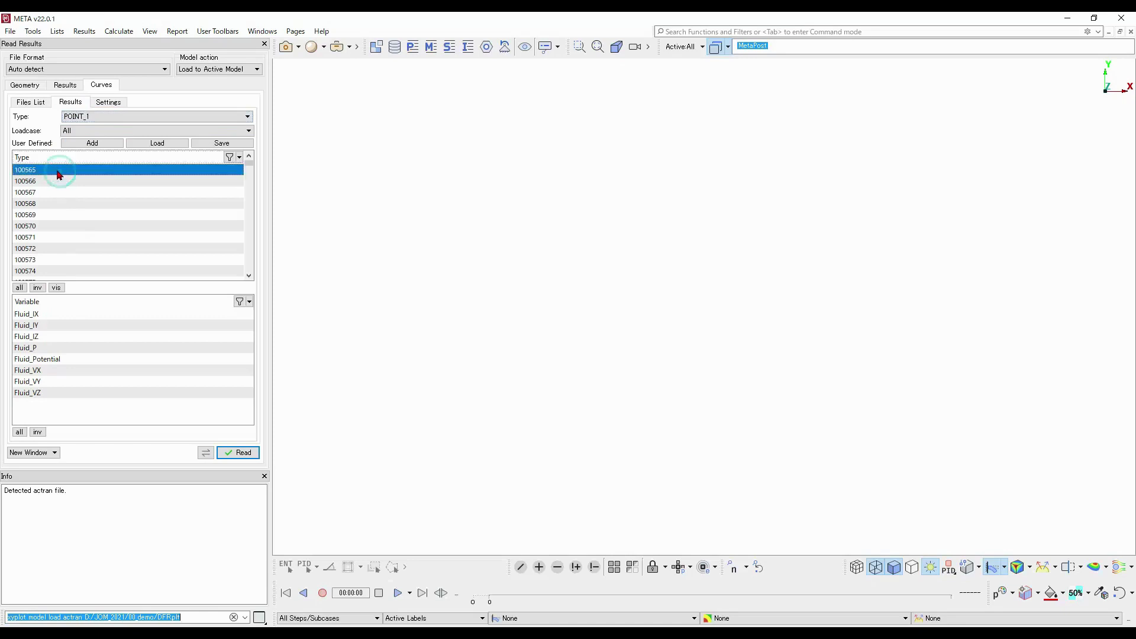
Plot the variables Fluid_IX, Fluid_IY, Fluid_IZ, Fluid_P, Fluid_VX, Fluid_VY and Fluid_VZ for the selected point in a new window
left_click(37, 350)
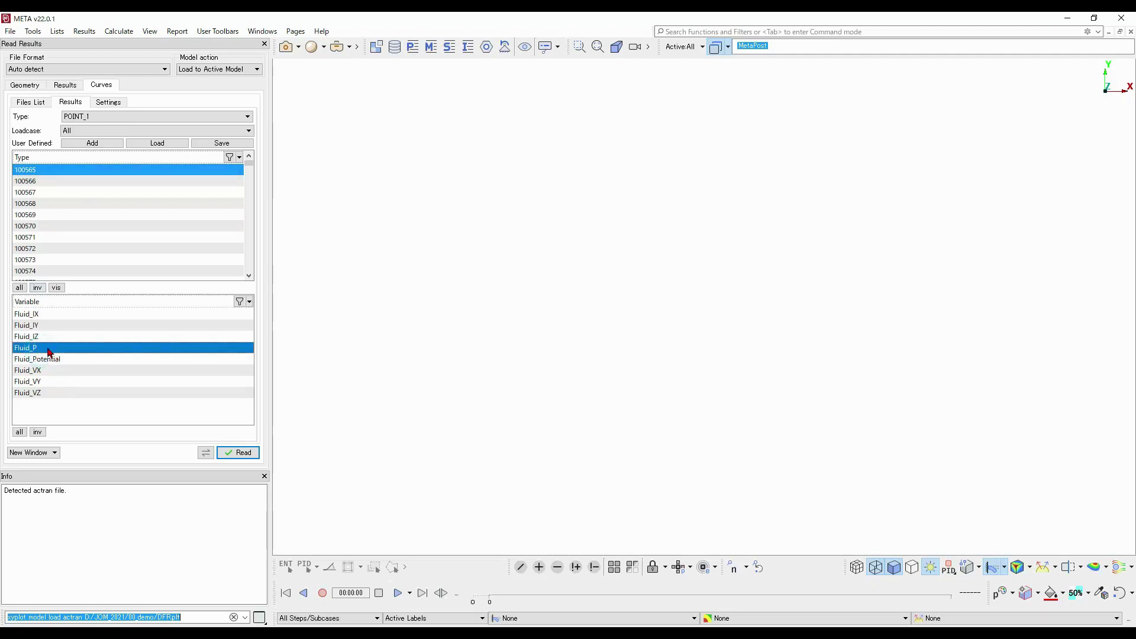
left_click(53, 314, "ctrl")
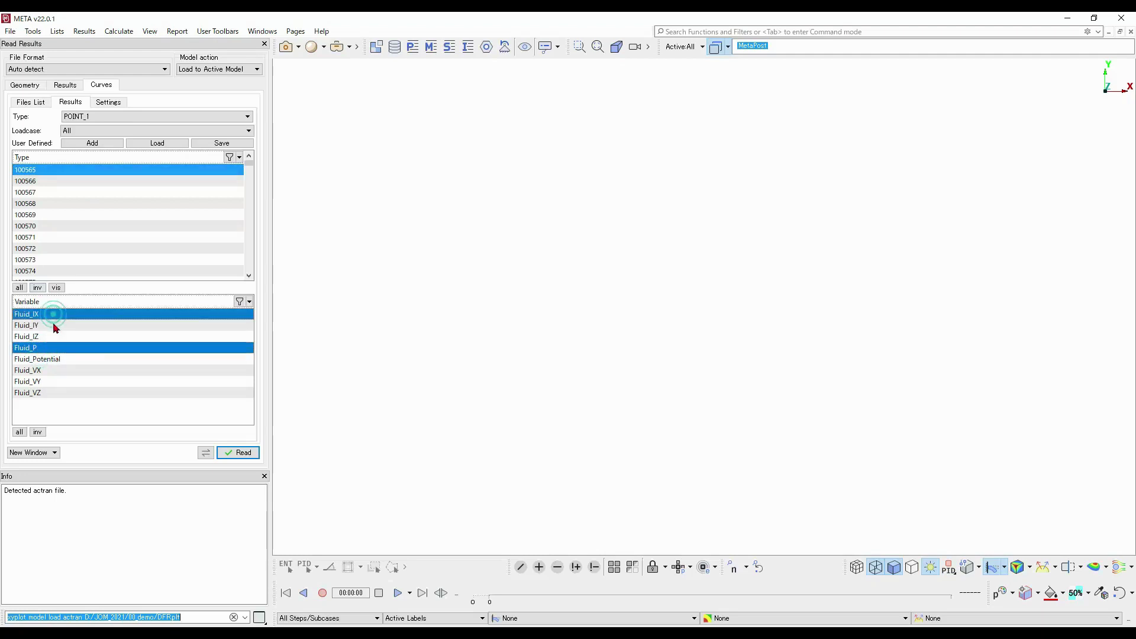
left_click(52, 325, "ctrl")
left_click(53, 336, "ctrl")
left_click(52, 371, "ctrl")
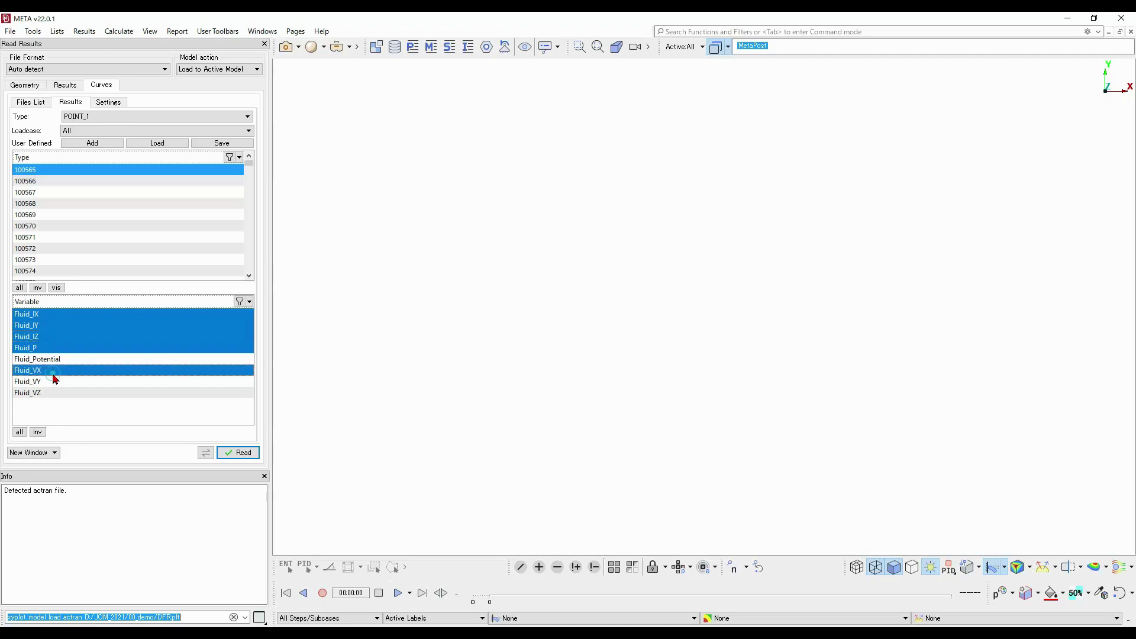
left_click(55, 384, "ctrl")
left_click(55, 393, "ctrl")
left_click(237, 452)
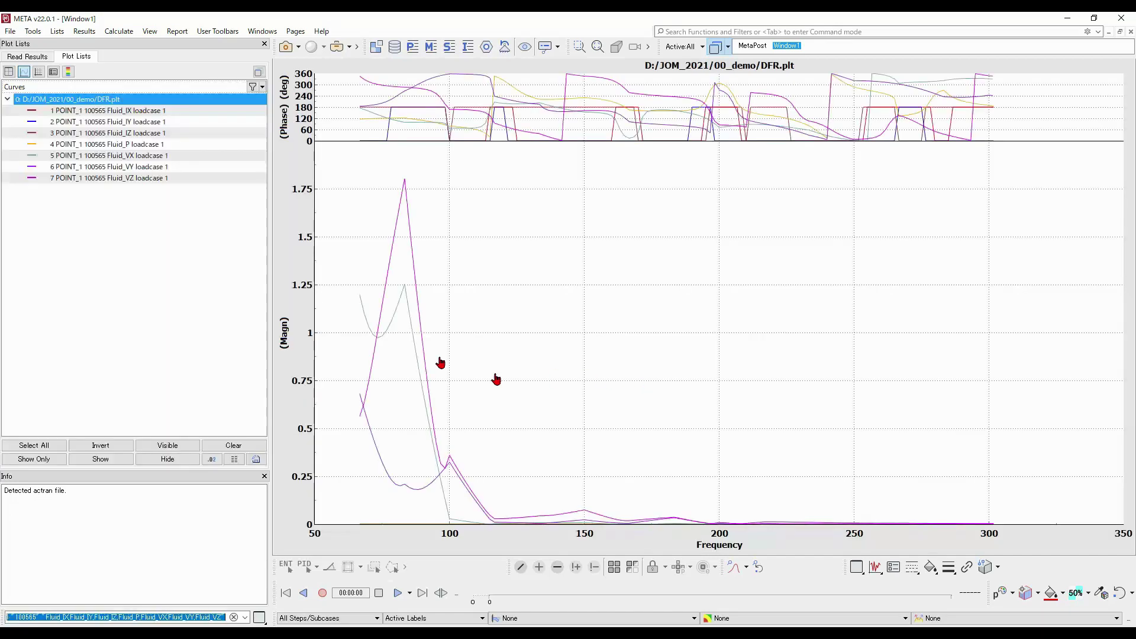
Show only the Fluid_P curve of point 100565 and set the magnitude axis type to Log
left_click(118, 145)
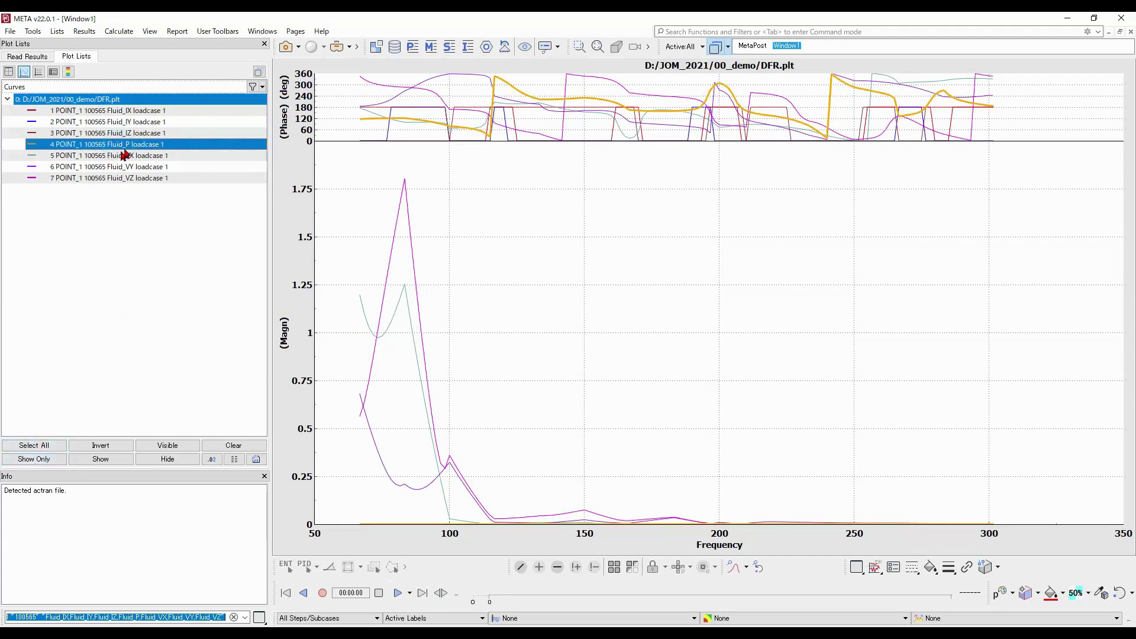
left_click(56, 461)
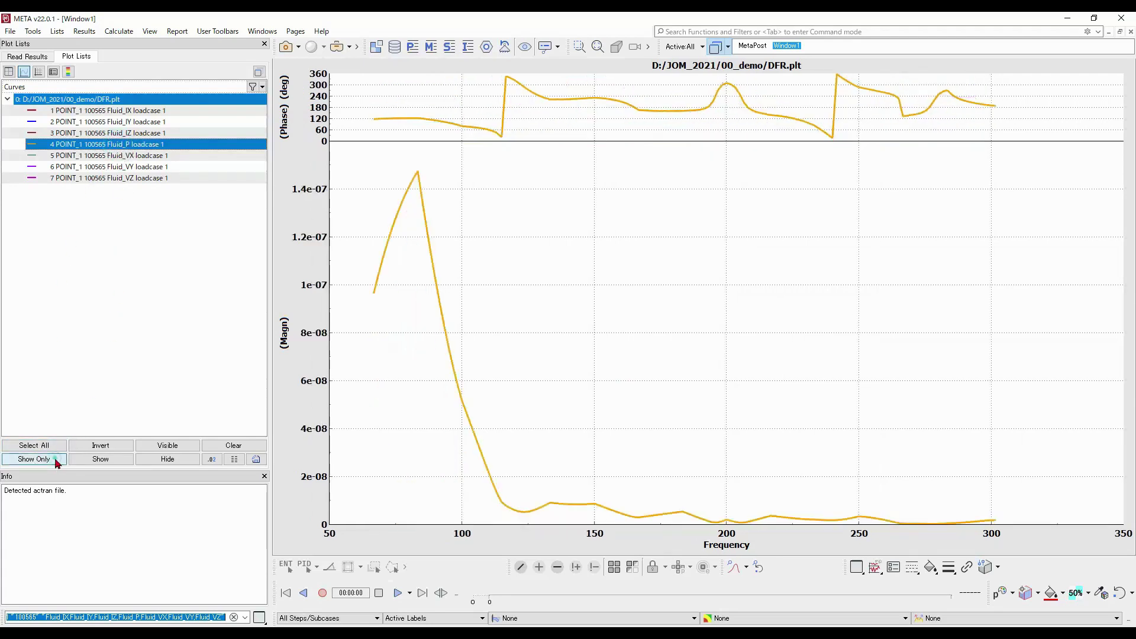
right_click(300, 259)
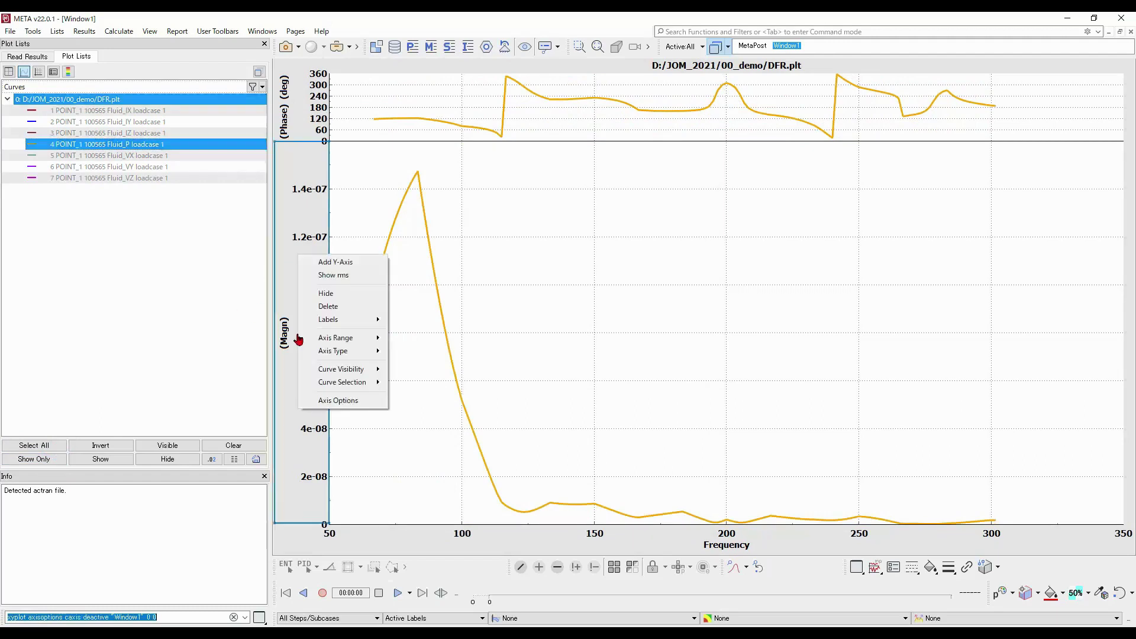
left_click(353, 351)
left_click(466, 353)
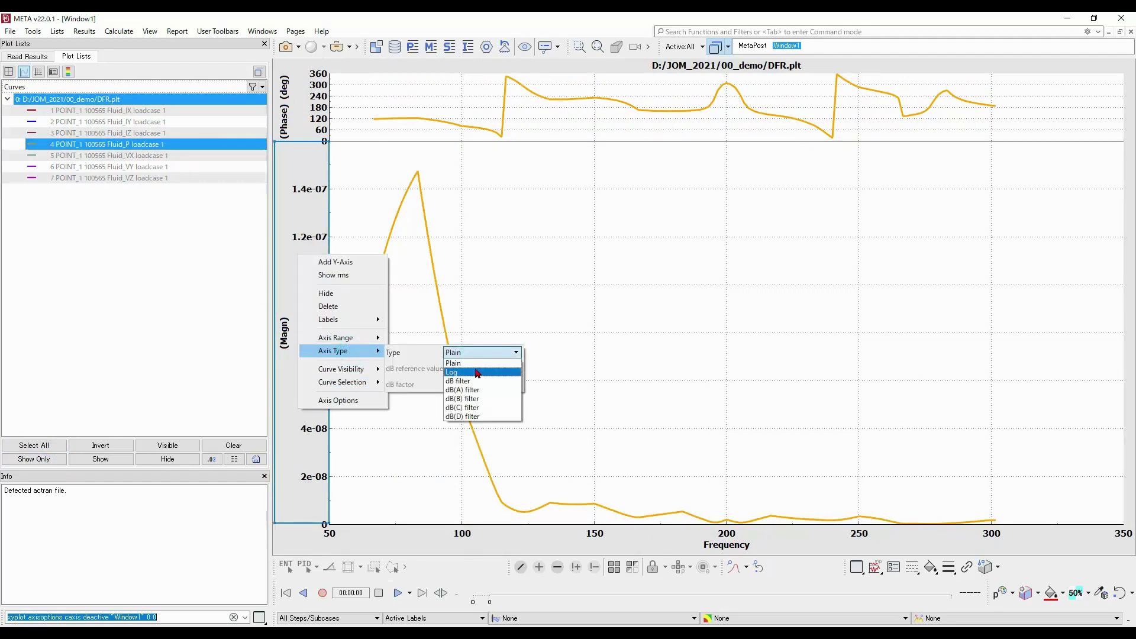
left_click(475, 368)
left_click(556, 229)
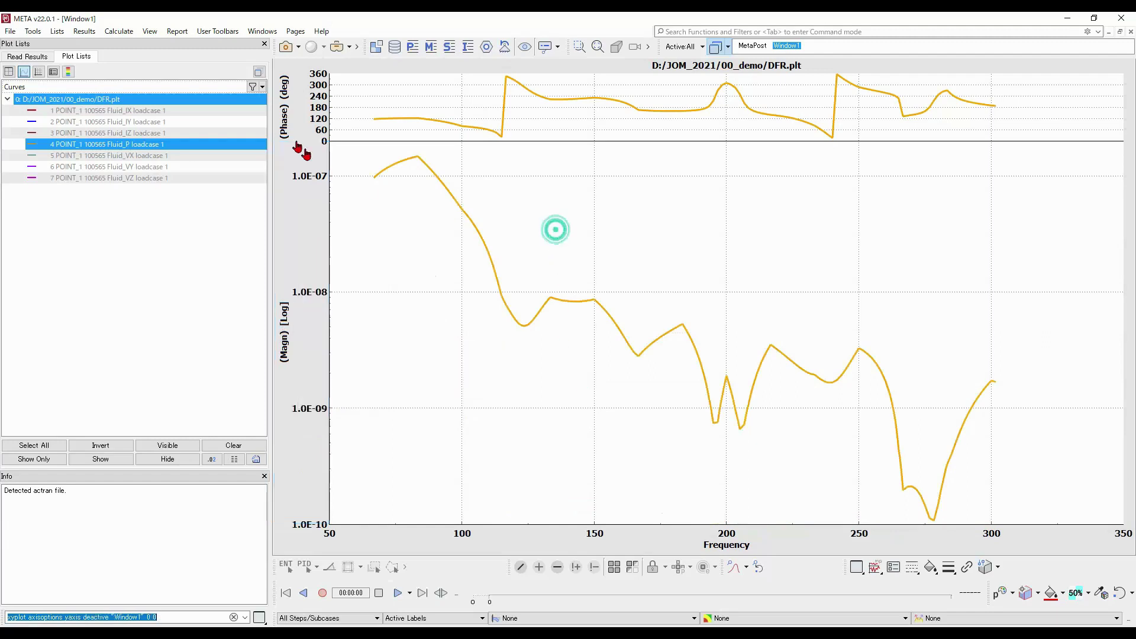
Show the phase axis in degrees from -180 to 180 and adjust its steps to 90-degree intervals
right_click(314, 97)
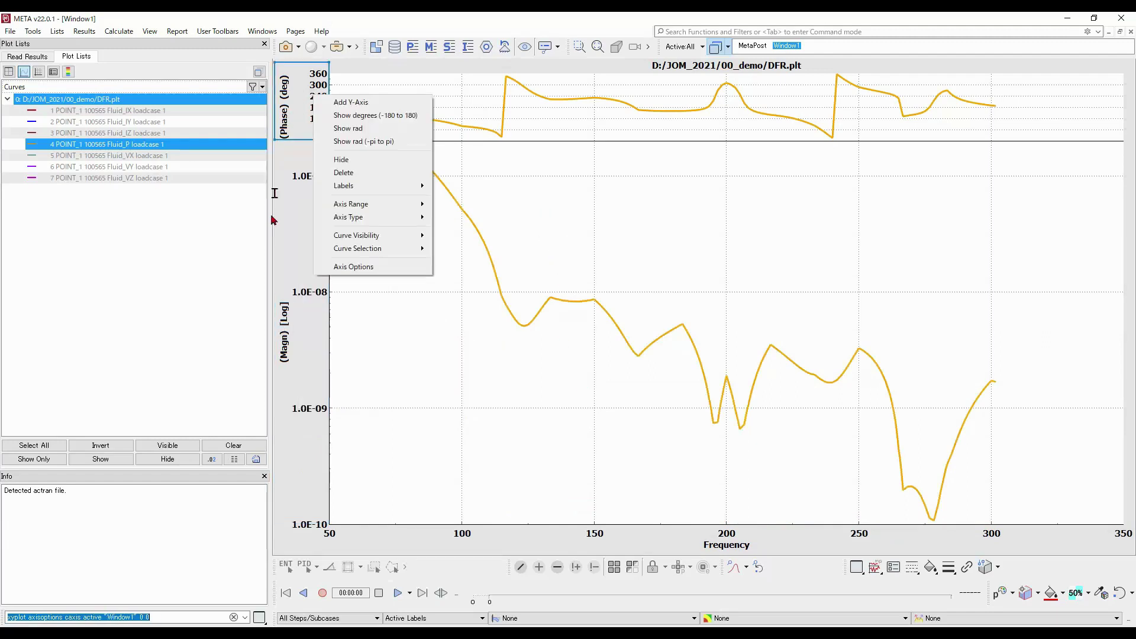
left_click(391, 118)
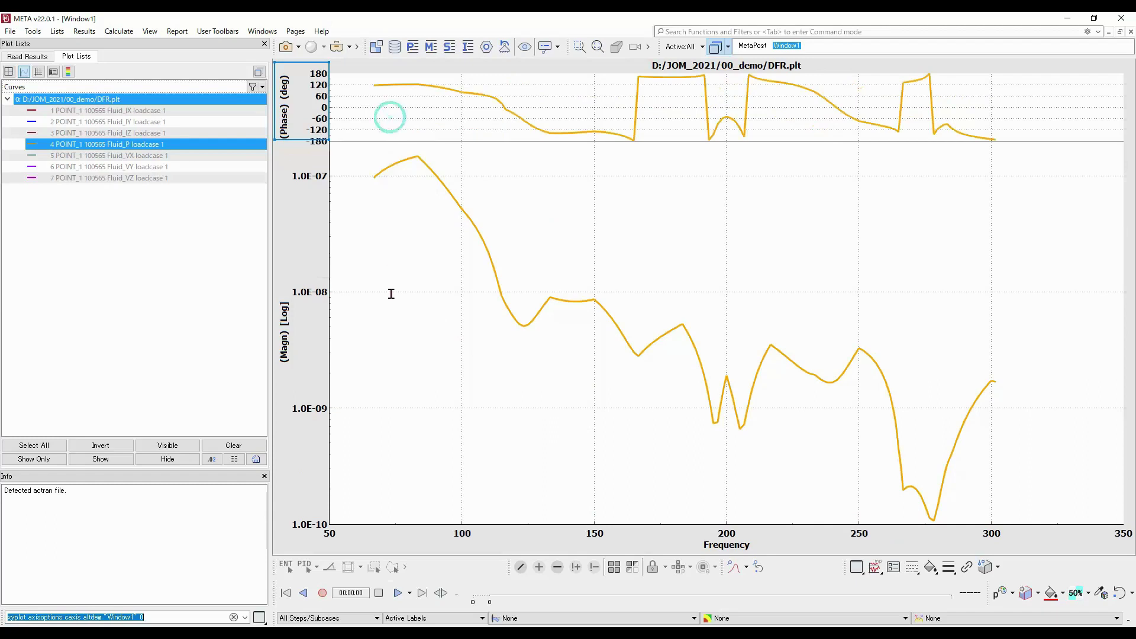
right_click(315, 107)
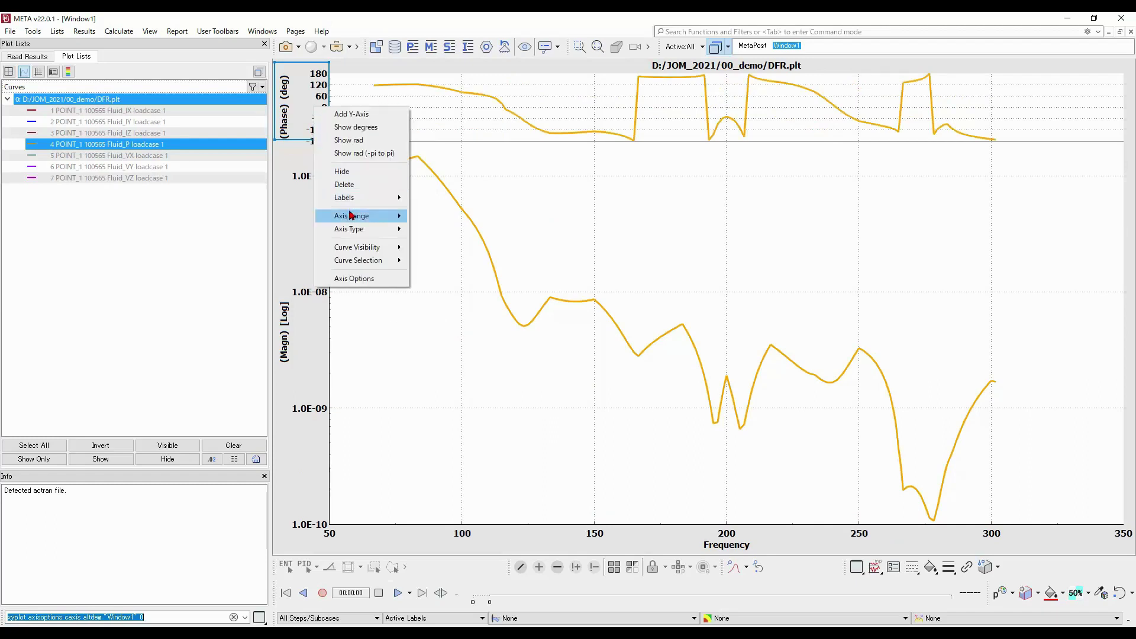
left_click(352, 278)
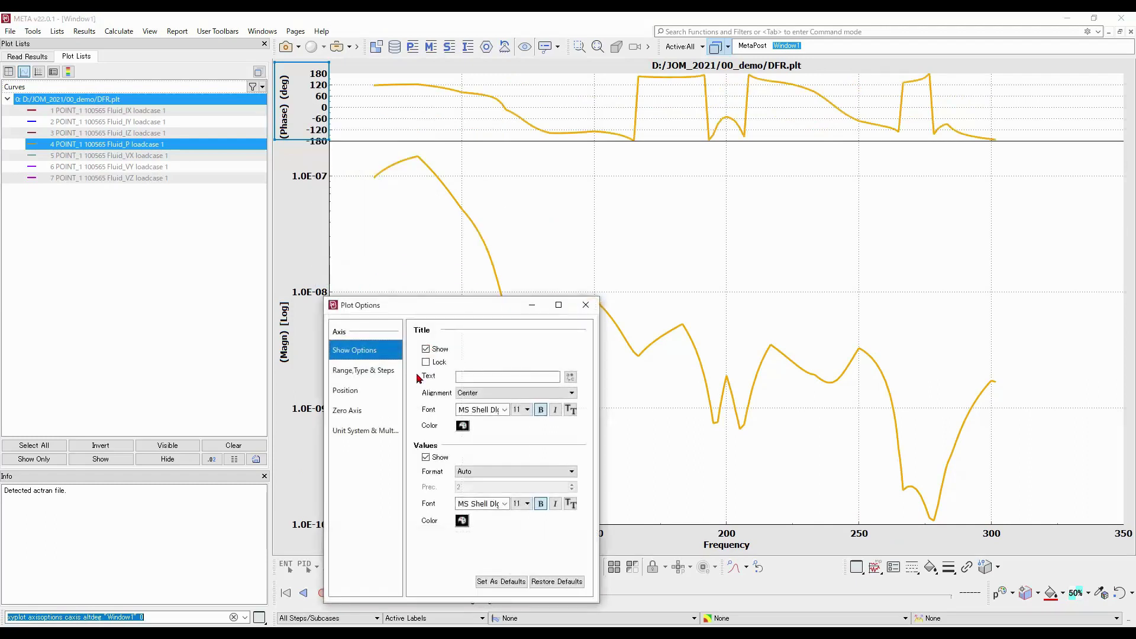
left_click(363, 369)
left_click(538, 419)
left_click(538, 419)
left_click(589, 312)
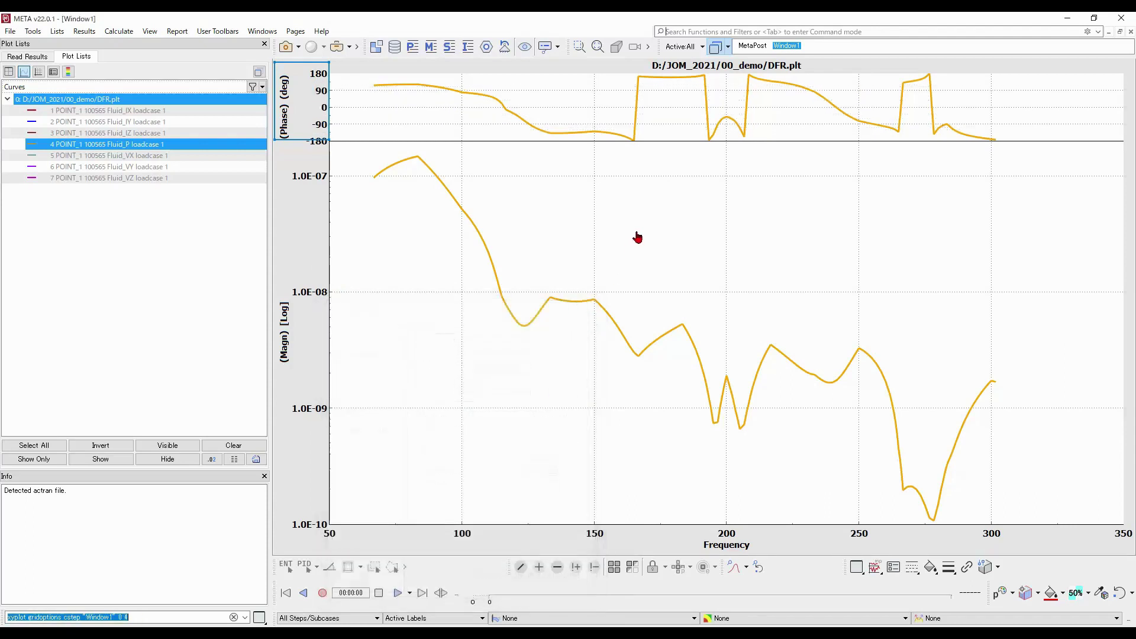
Delete the plot header and show only the Fluid_IX, Fluid_IY and Fluid_IZ curves
right_click(740, 71)
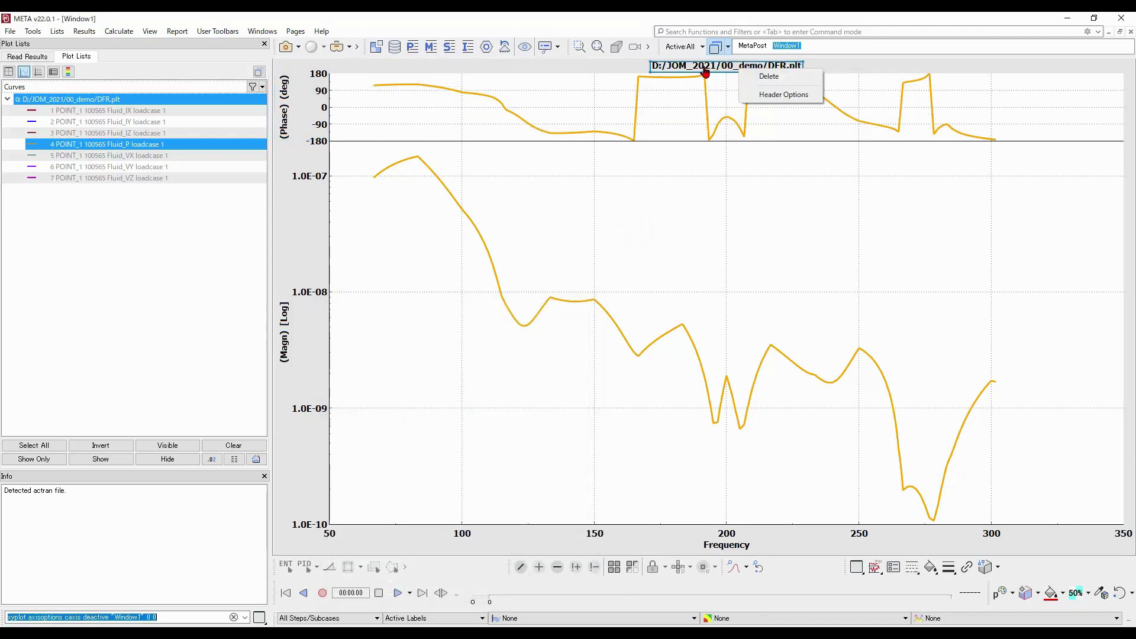
left_click(769, 76)
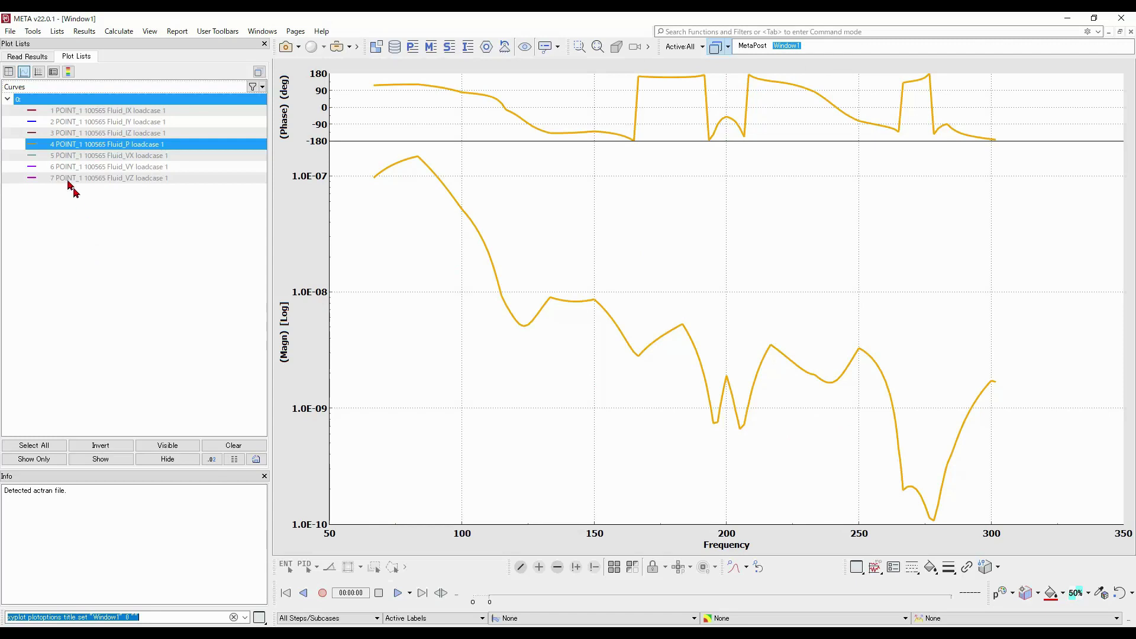
left_click(99, 133, "shift")
left_click(54, 461)
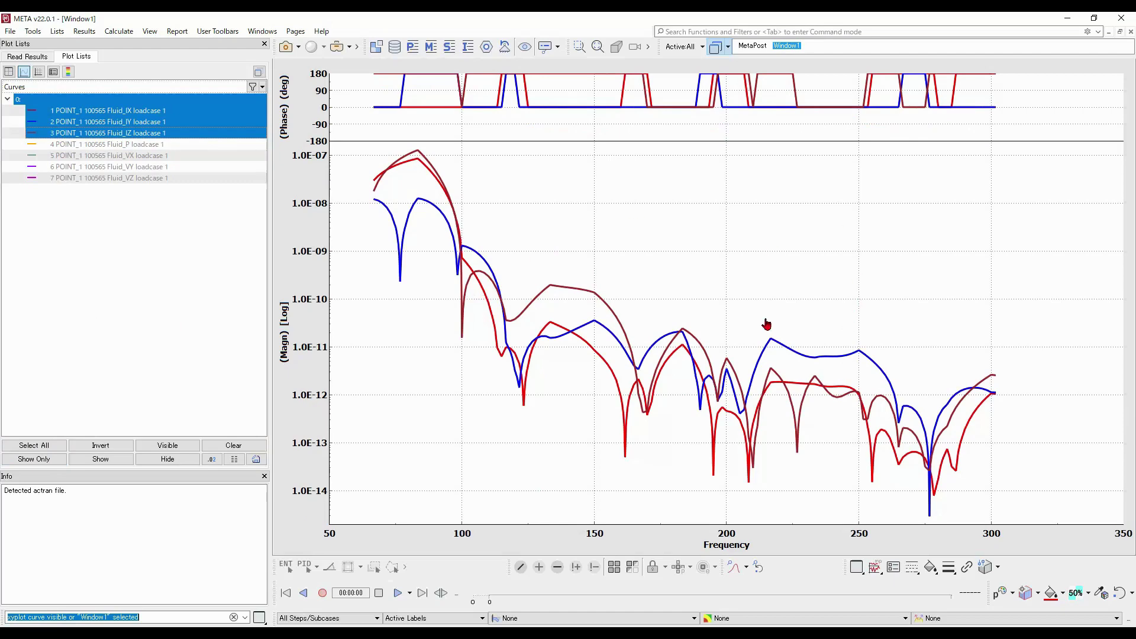
Show only the Fluid_VX, Fluid_VY and Fluid_VZ curves of point 100565
left_click(103, 156)
left_click(104, 178, "shift")
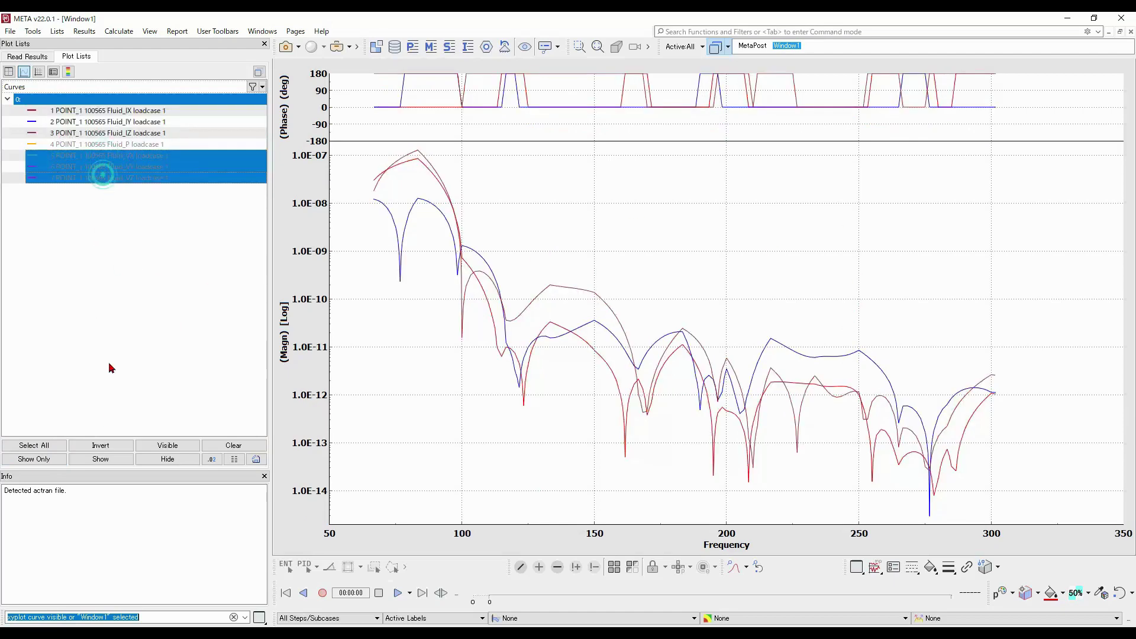
left_click(33, 460)
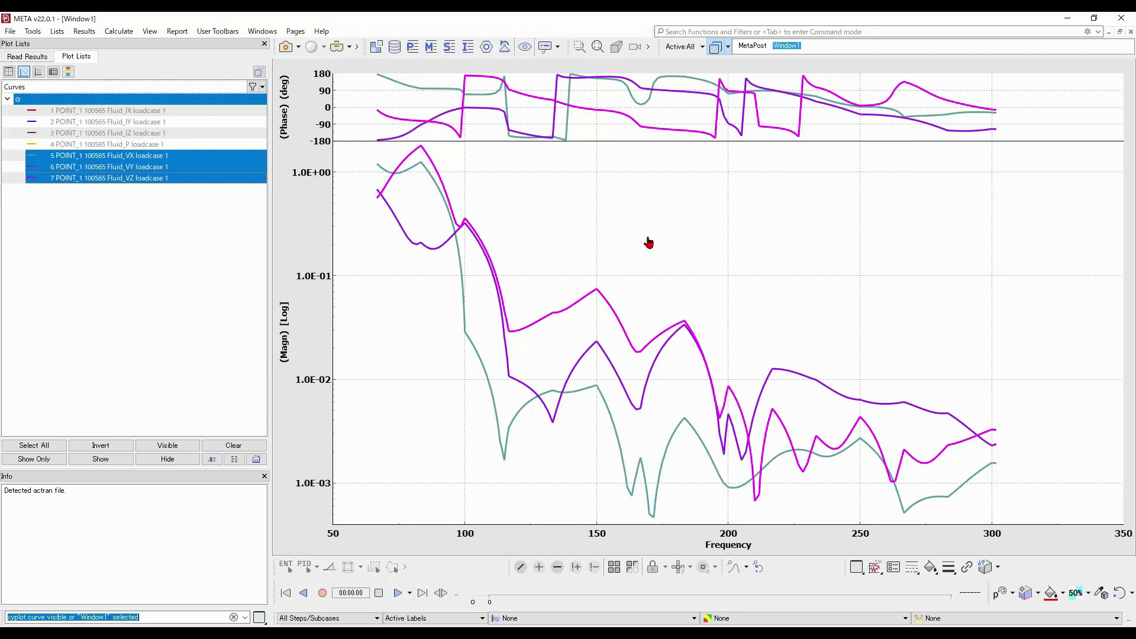
left_click(629, 251)
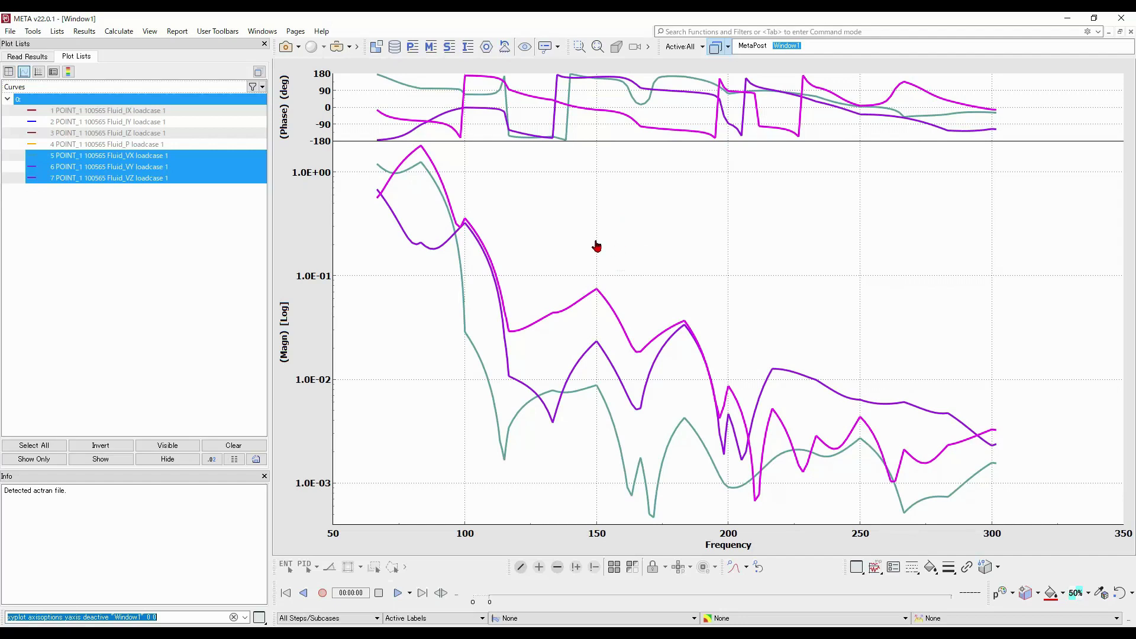
Read the Rad_Power variable of InfiniteAcoustic1099976 from the DOMAIN result type into Window1
left_click(42, 62)
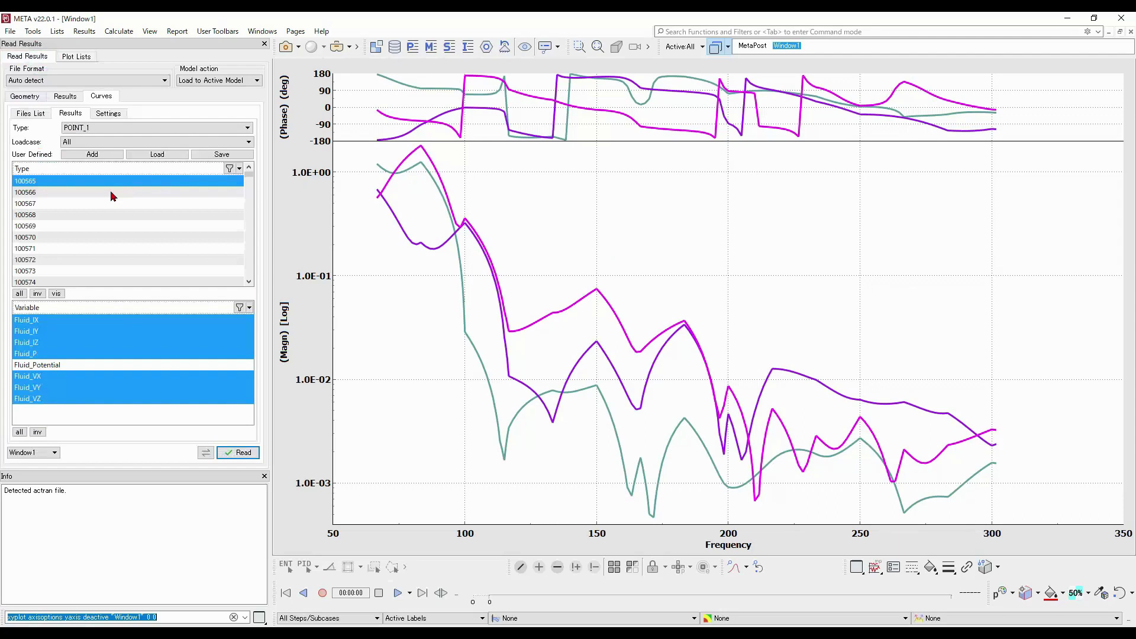
left_click(77, 127)
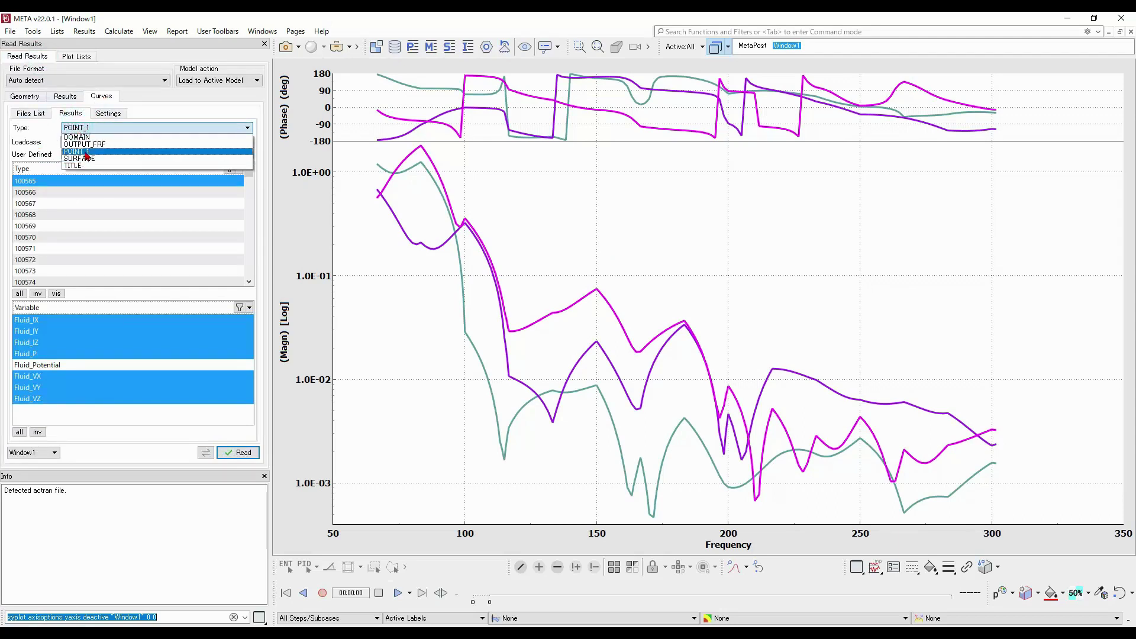
left_click(83, 136)
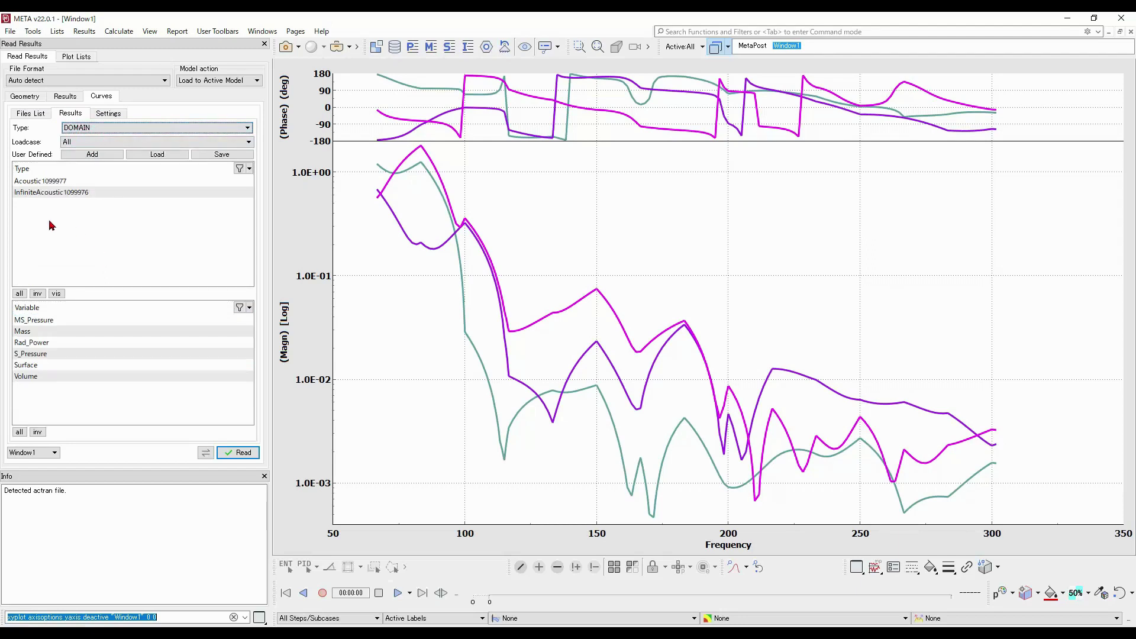
left_click(56, 192)
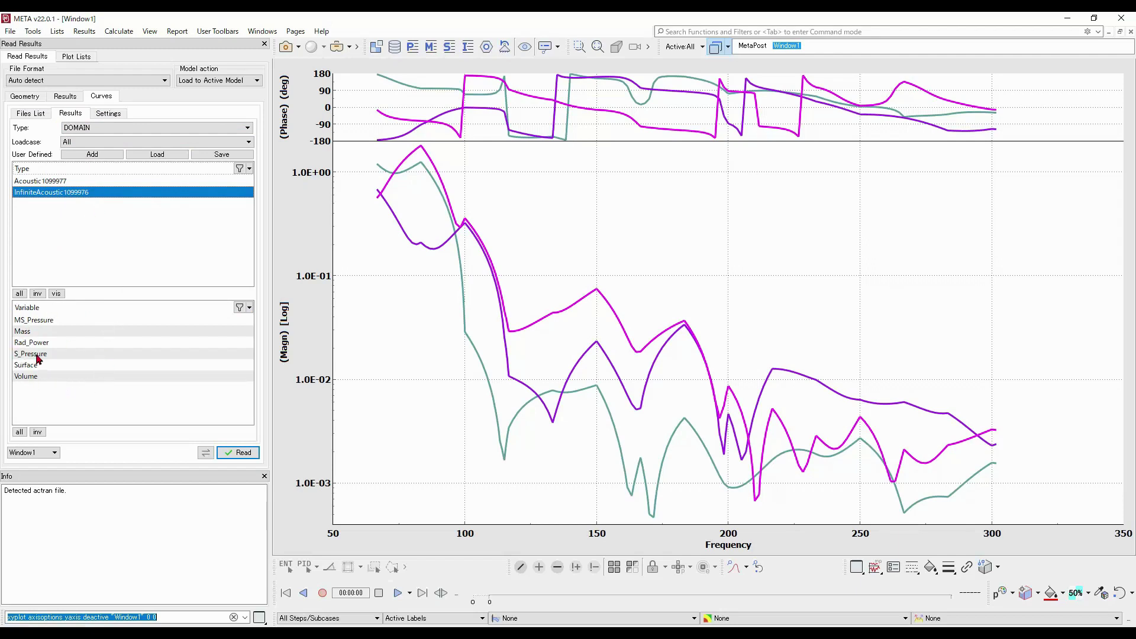
left_click(50, 342)
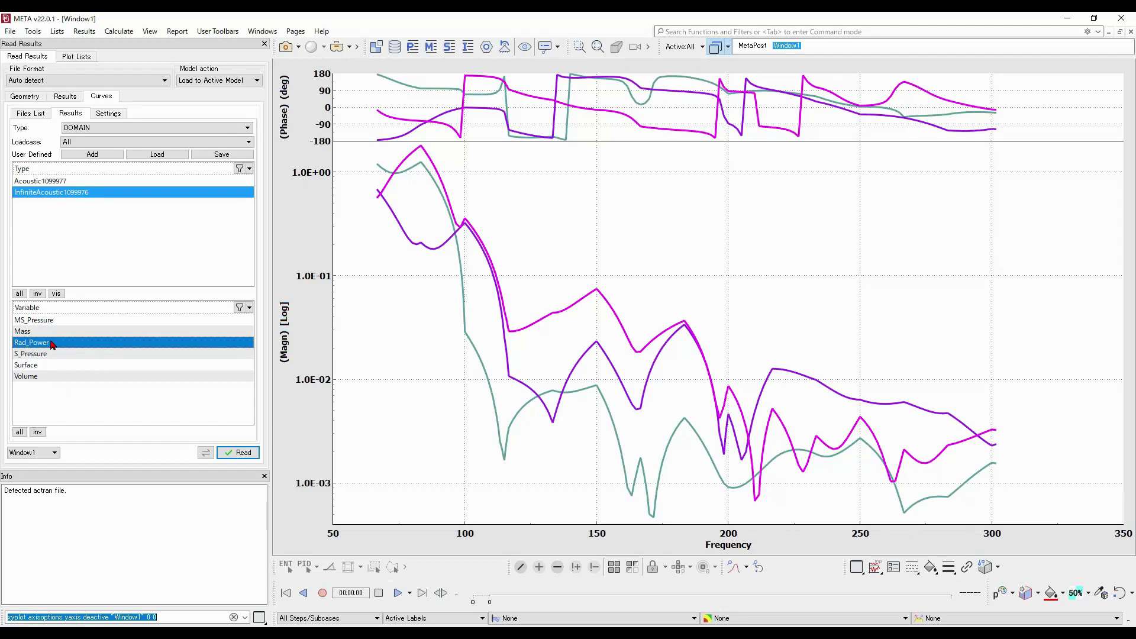
left_click(234, 453)
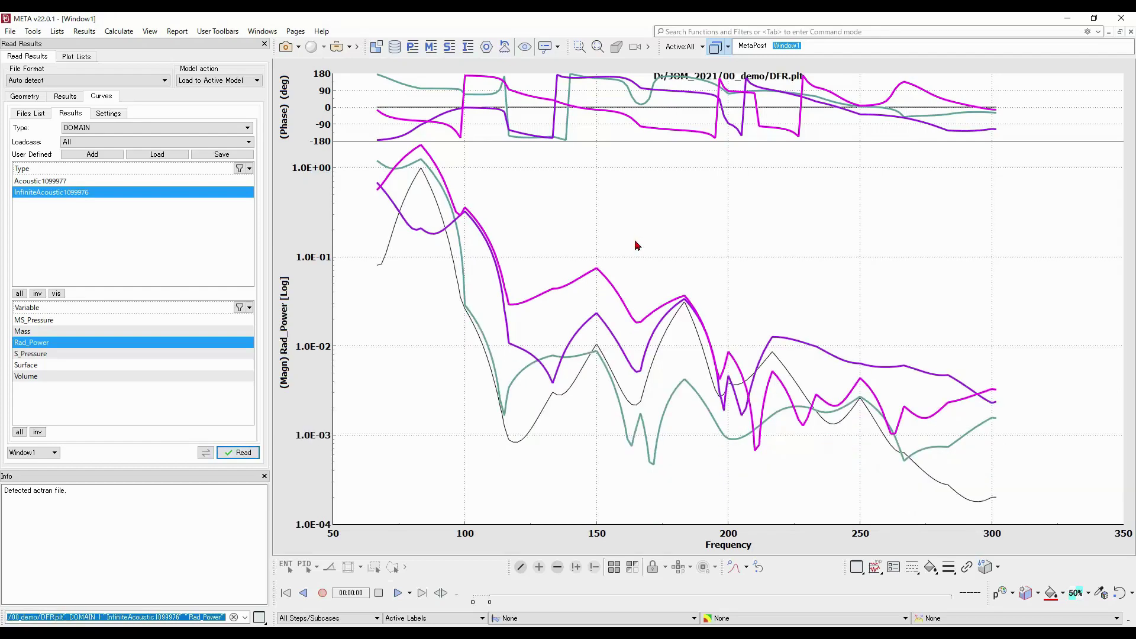
Show only the InfiniteAcoustic1099976 Rad_Power curve in the maximized plot window
left_click(79, 59)
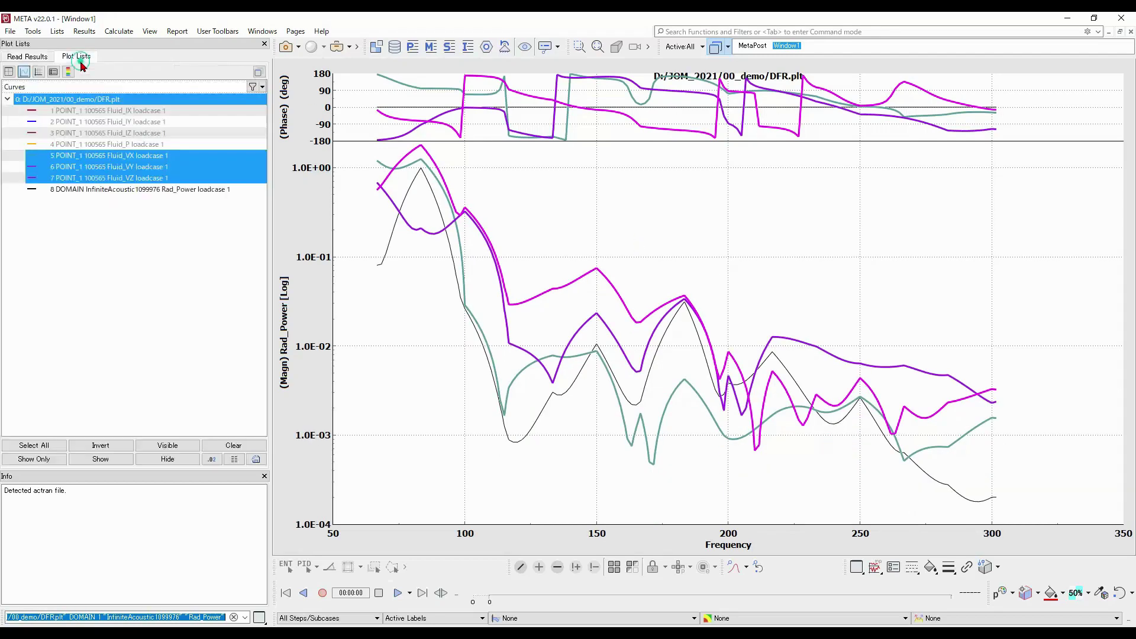
left_click(96, 190)
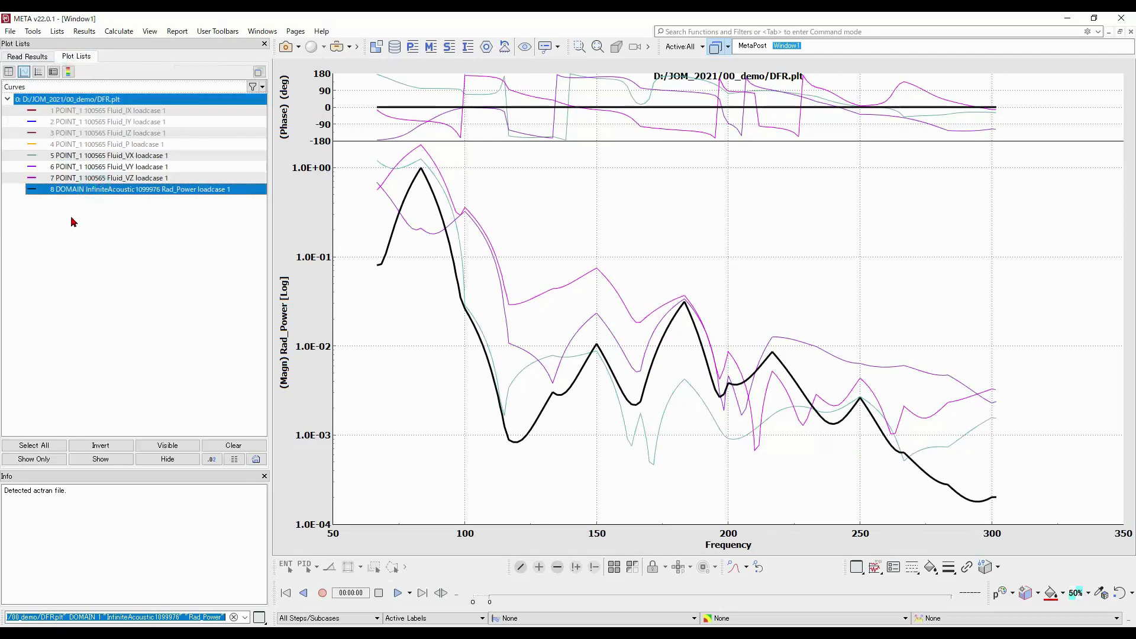
left_click(34, 460)
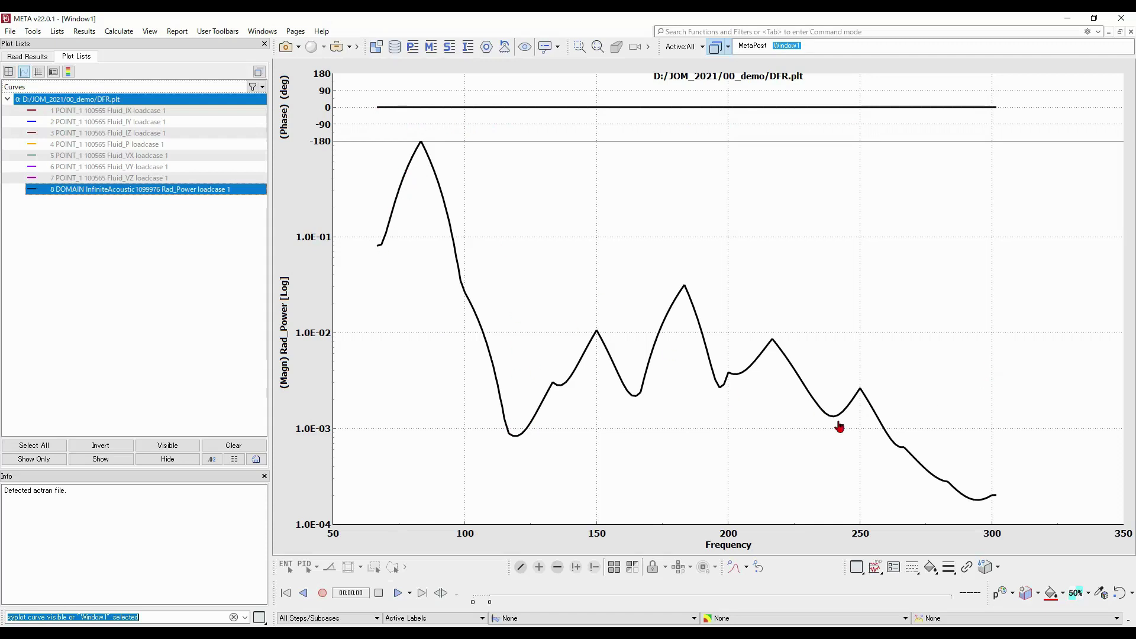
double_click(591, 278)
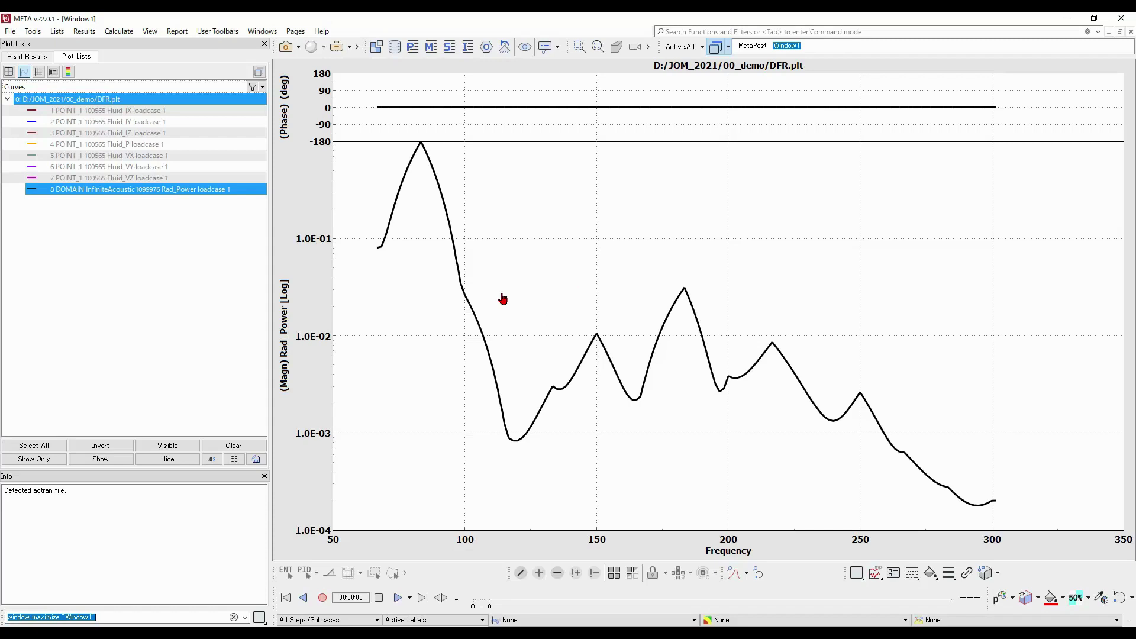
Switch to the MetaPost window and load the geometry file top.0.....0 from D:/JOM_2021/00_demo/result_map.nff
left_click(750, 47)
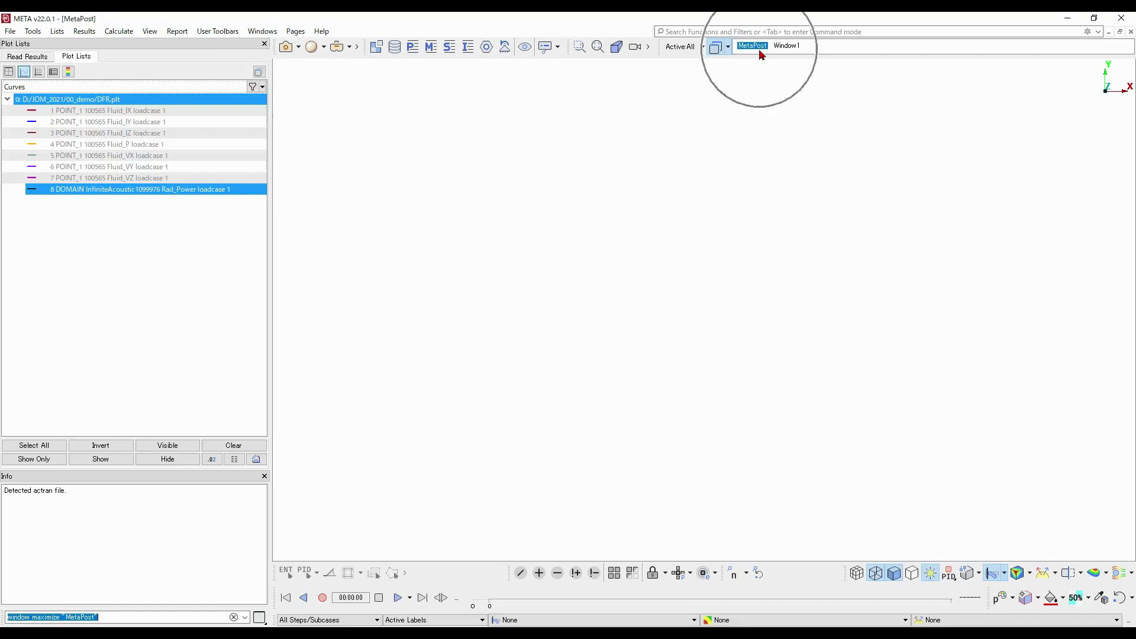
left_click(27, 56)
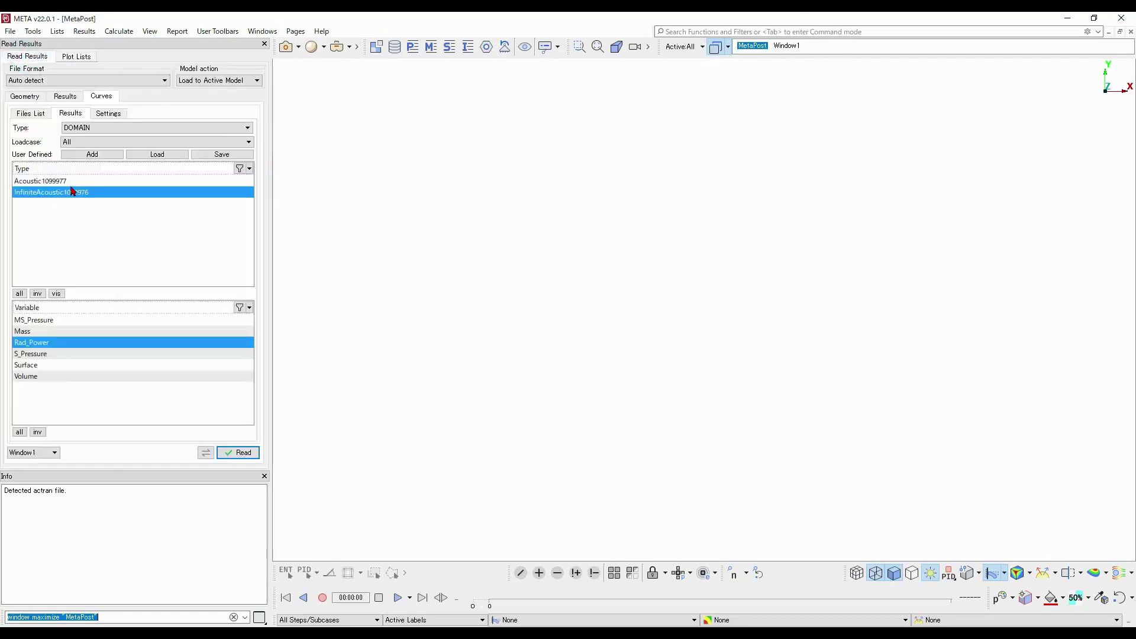
left_click(26, 97)
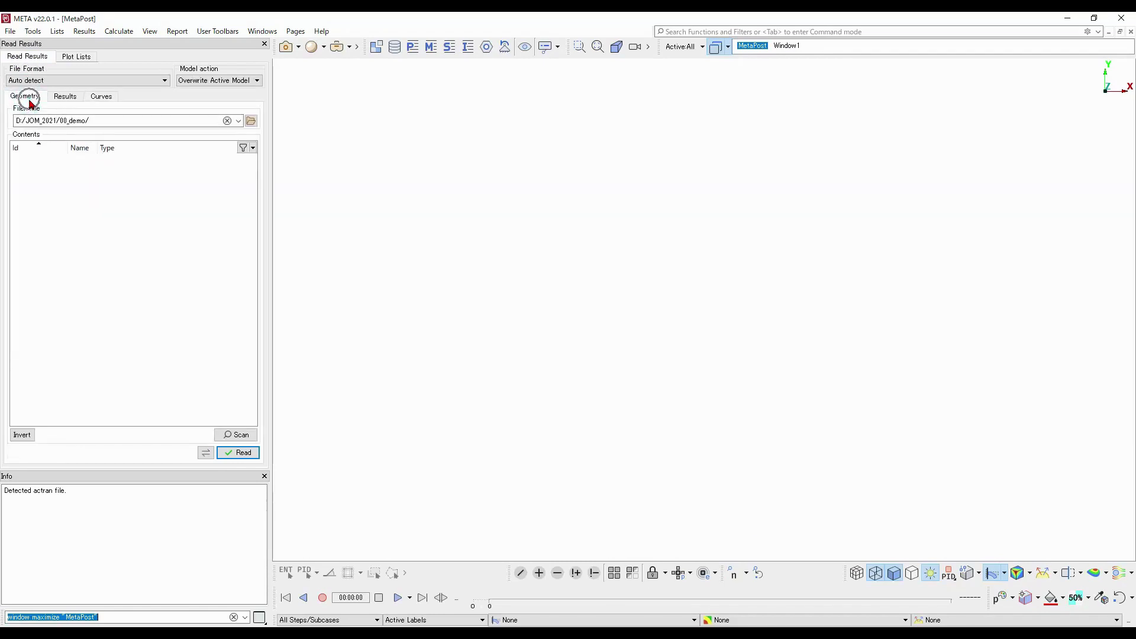
left_click(251, 121)
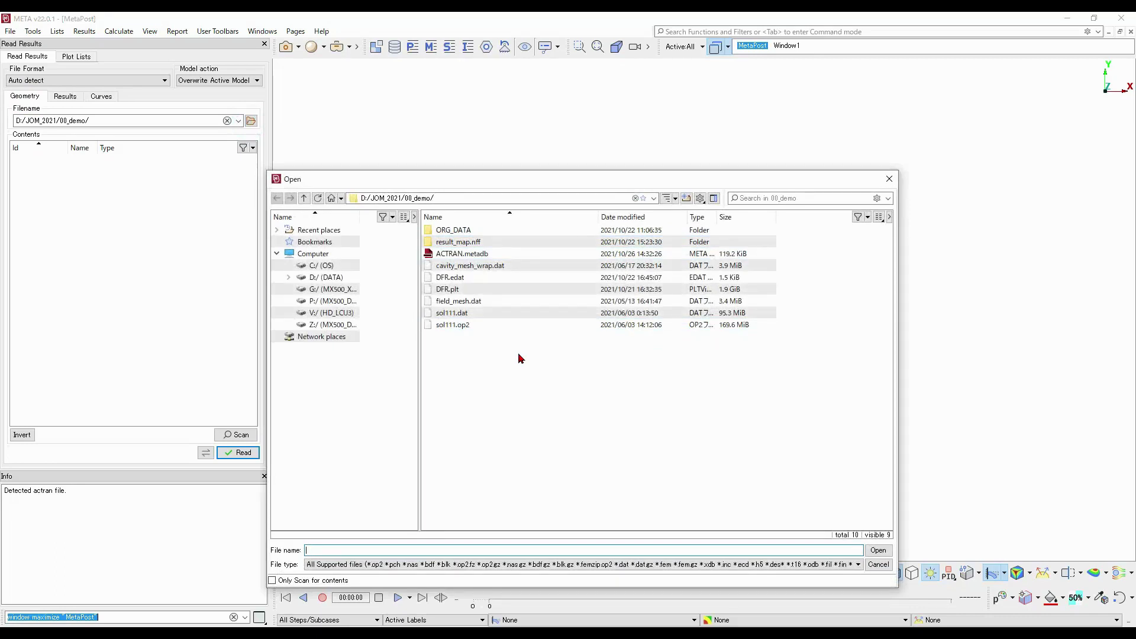
double_click(512, 244)
left_click(478, 233)
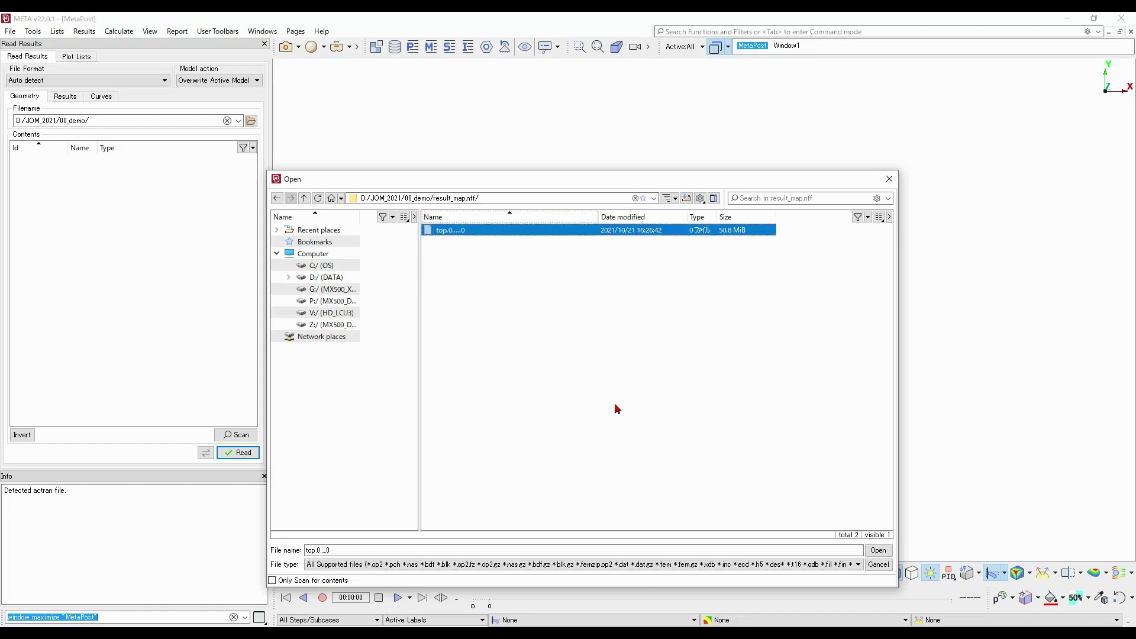
left_click(872, 552)
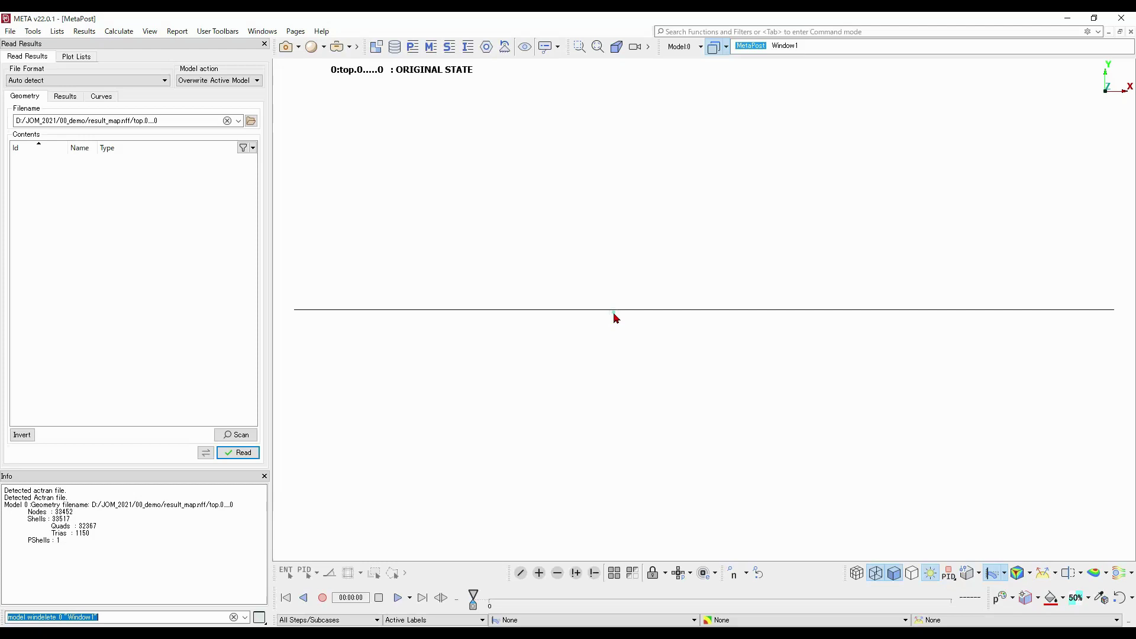
View the loaded field geometry from the left side and inspect its element mesh, leaving the mesh lines hidden
key("F10")
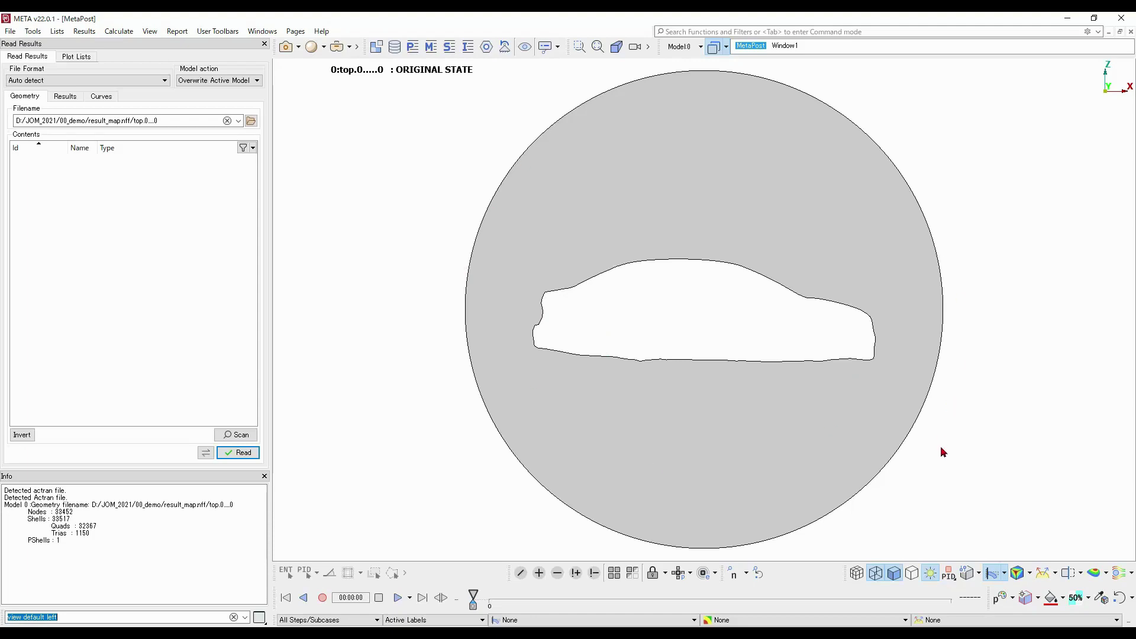
left_click(864, 583)
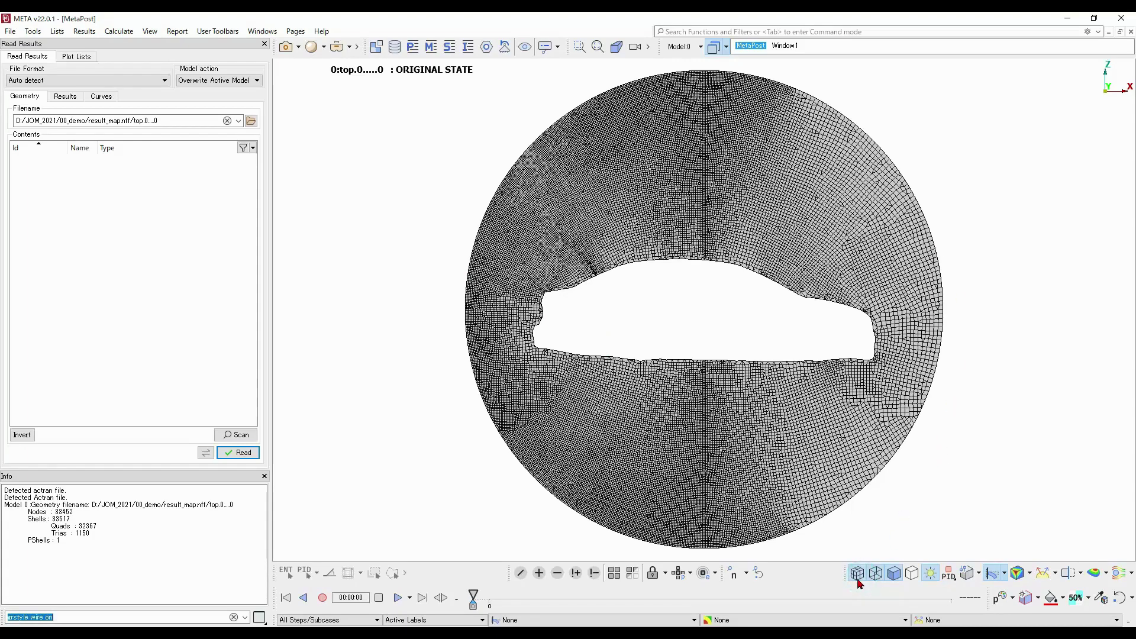
left_click(864, 582)
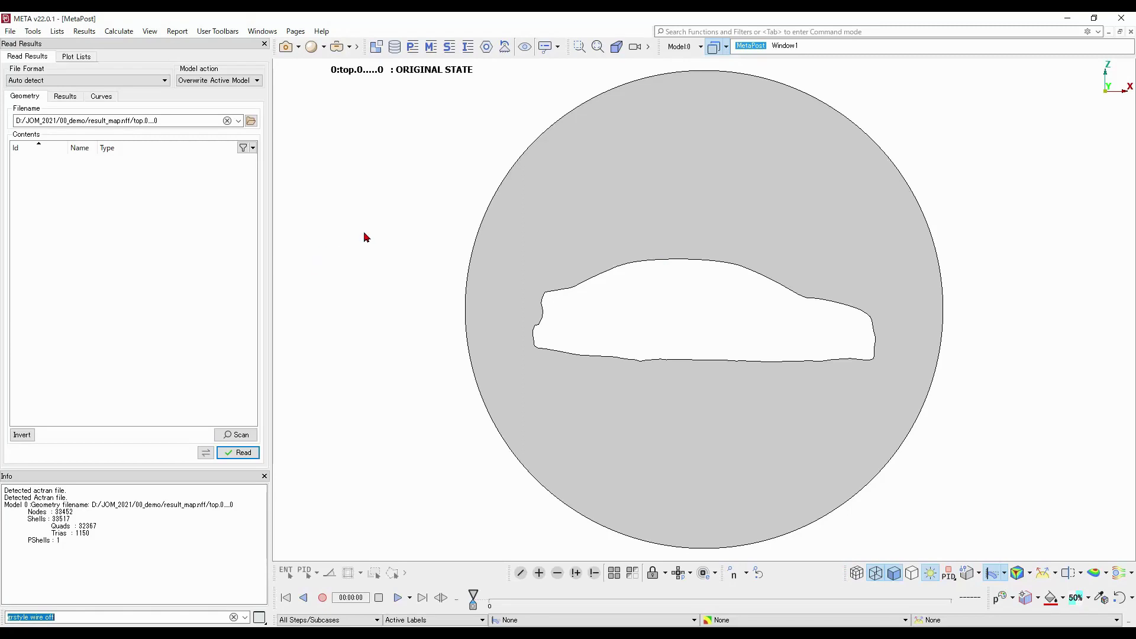
Configure the scalar result of top.0.....0 as Pressure on All Domains with the Generate:18 option
left_click(66, 96)
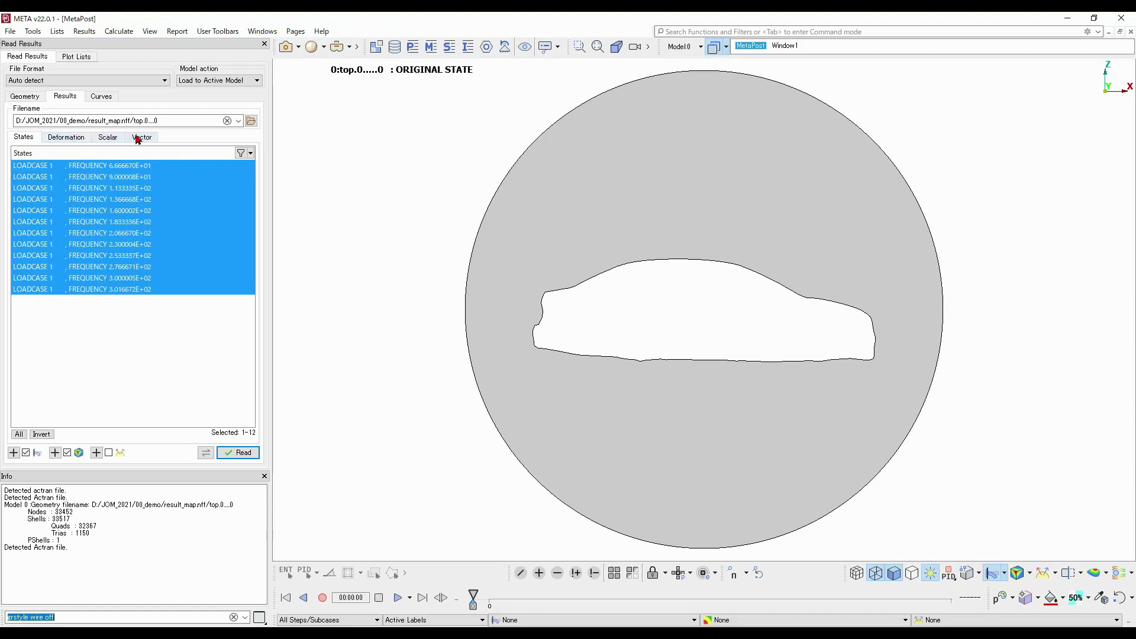
left_click(110, 137)
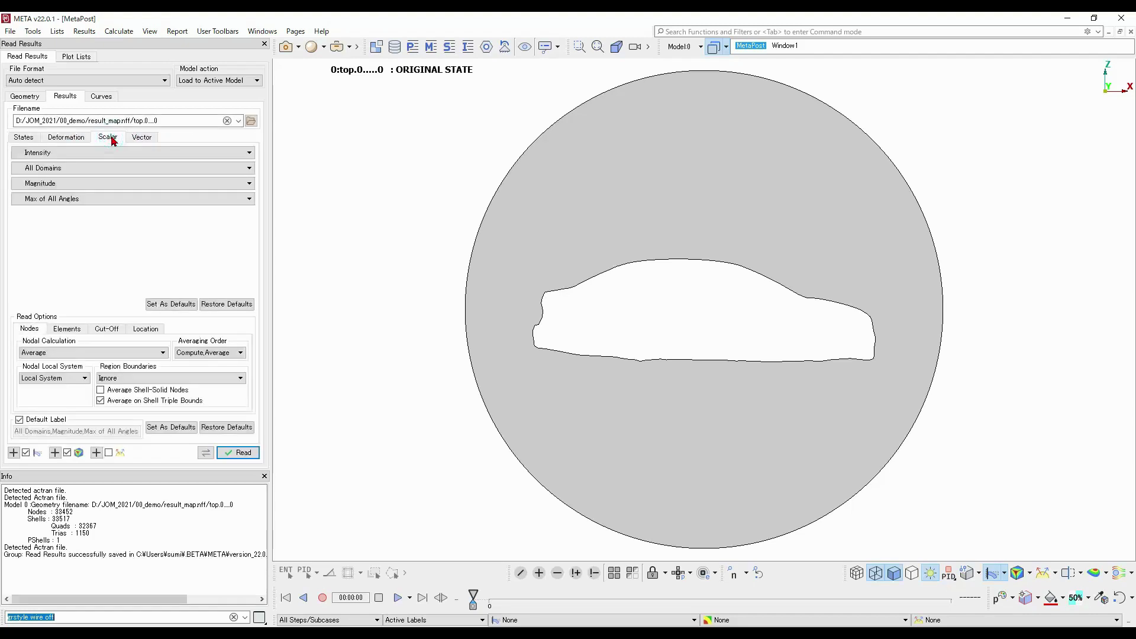
left_click(77, 156)
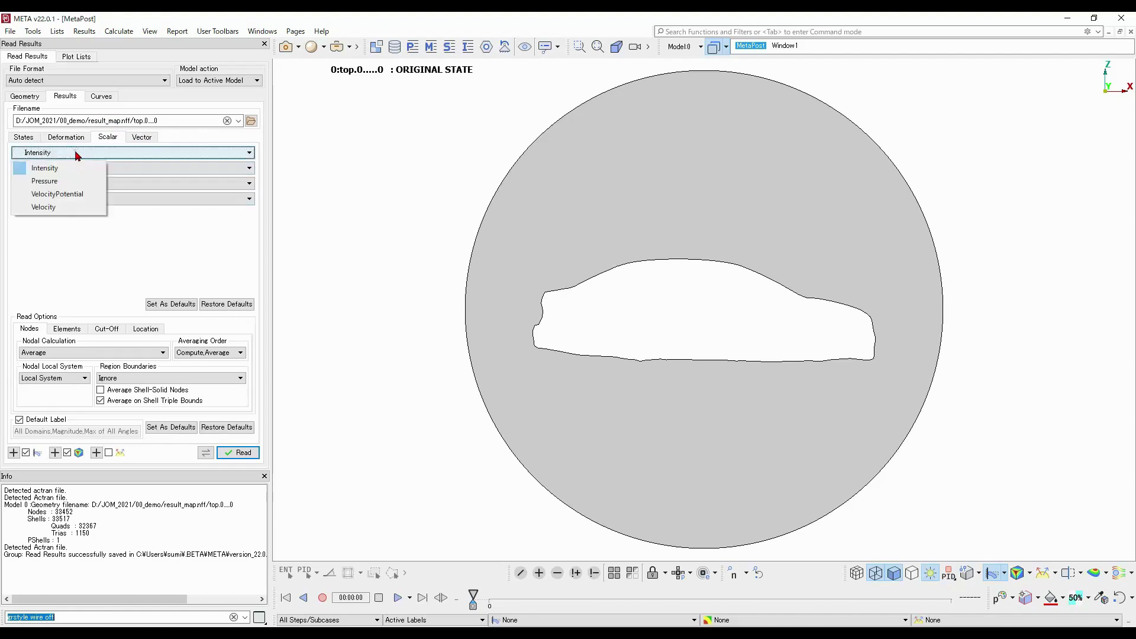
left_click(79, 180)
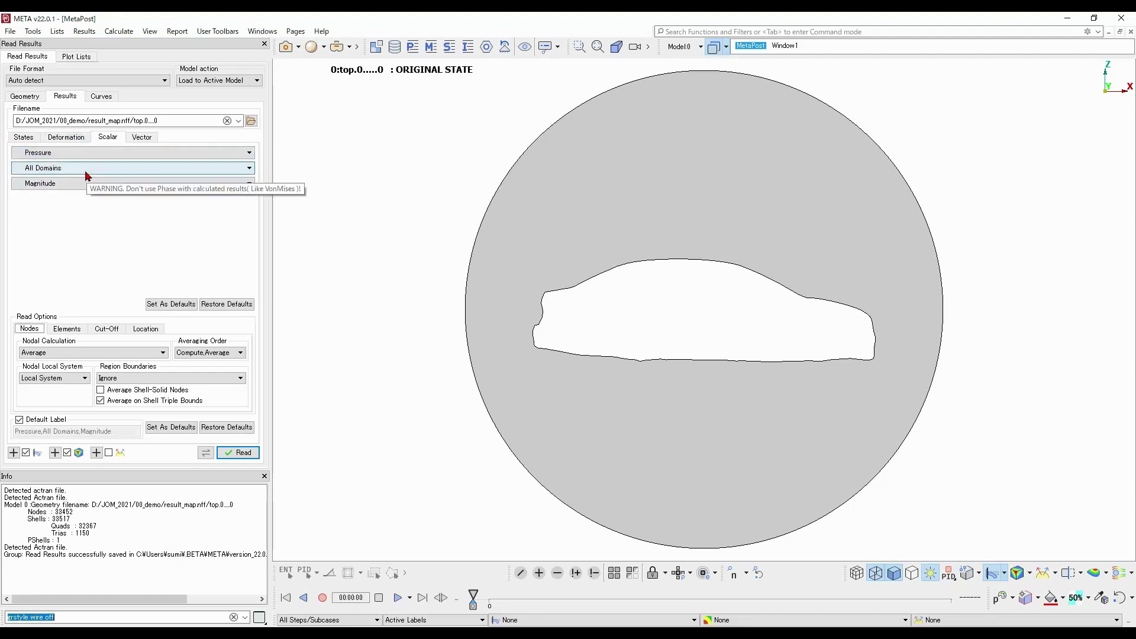
left_click(87, 171)
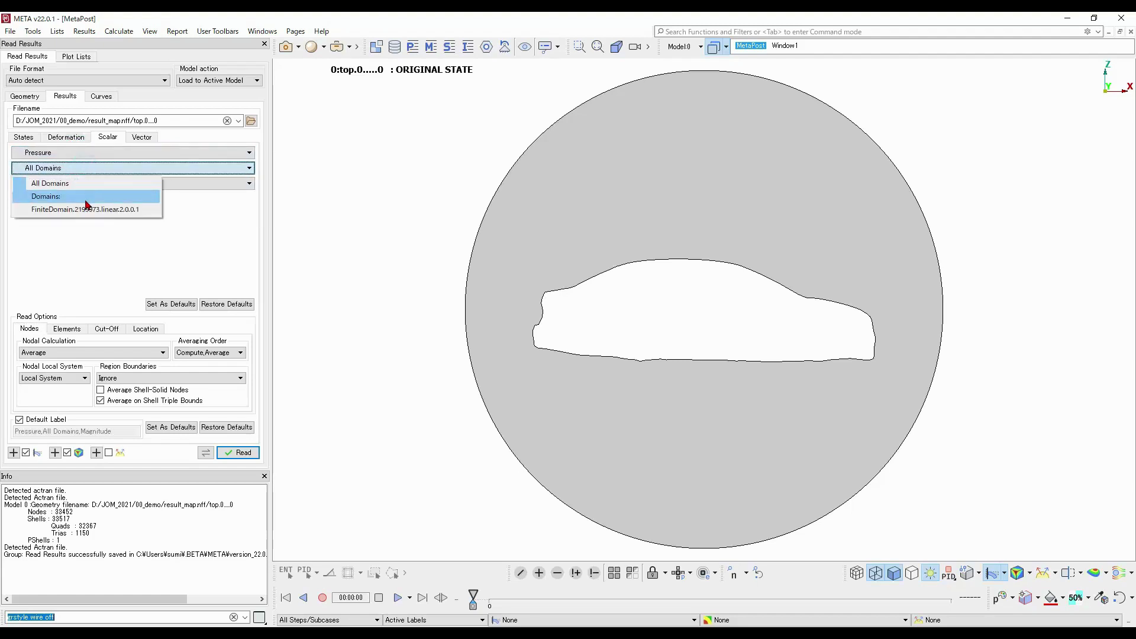
left_click(86, 185)
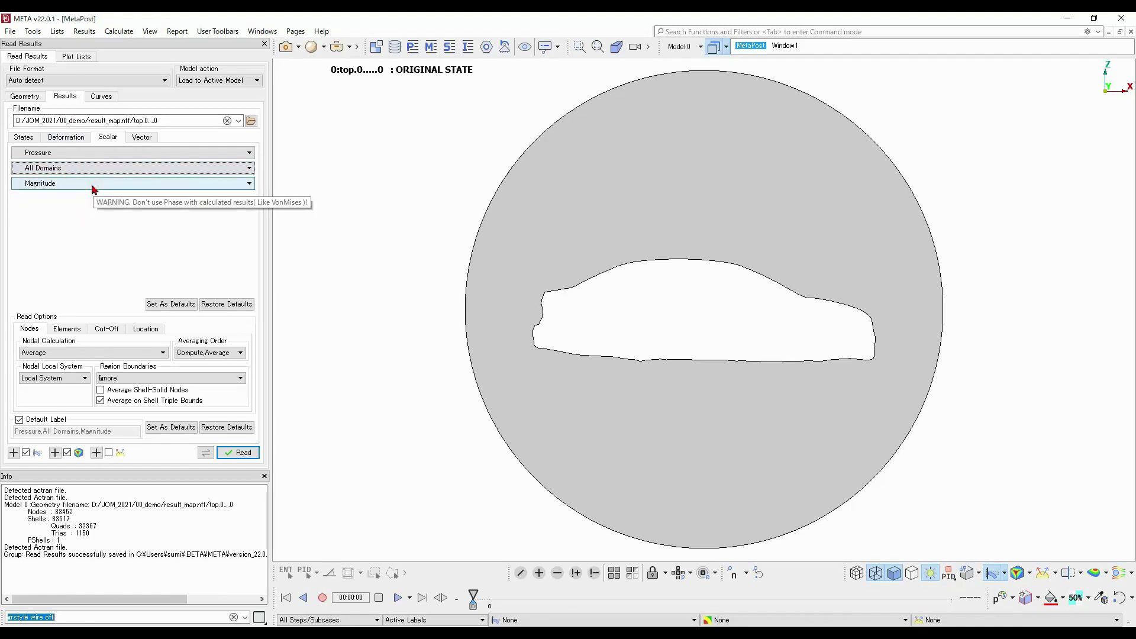
left_click(92, 185)
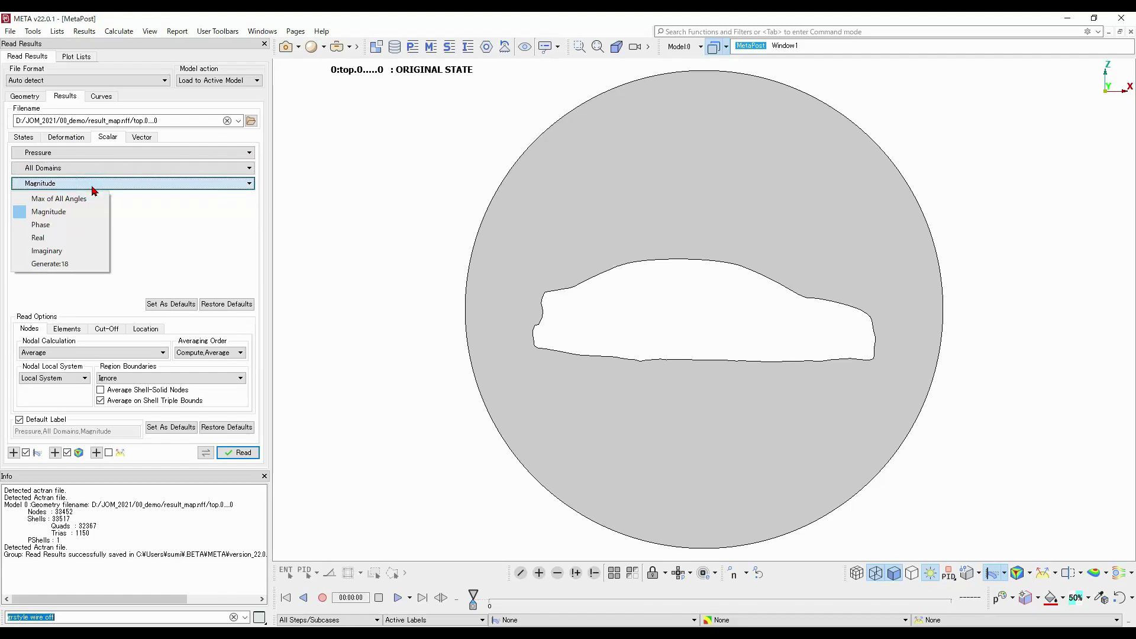
left_click(84, 270)
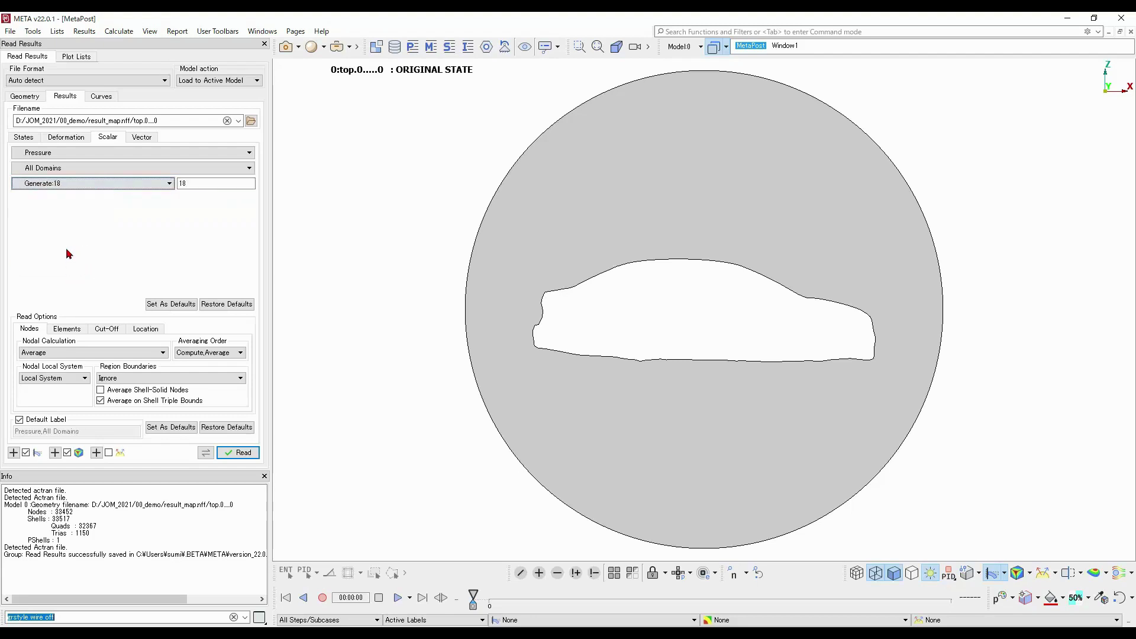